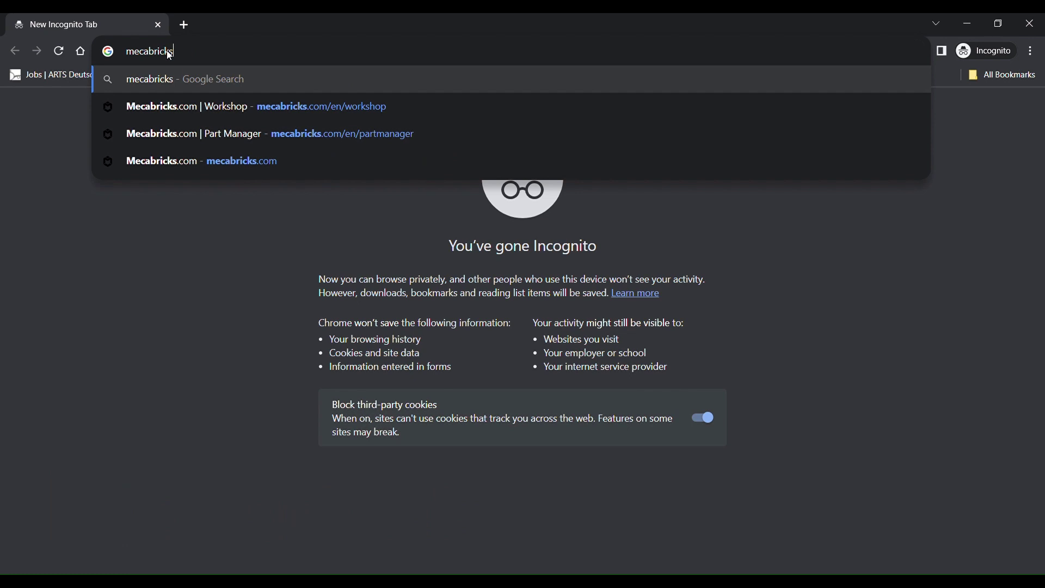
- Search the web for mecabricks, open Mecabricks.com and go to its model library search
key(Return)
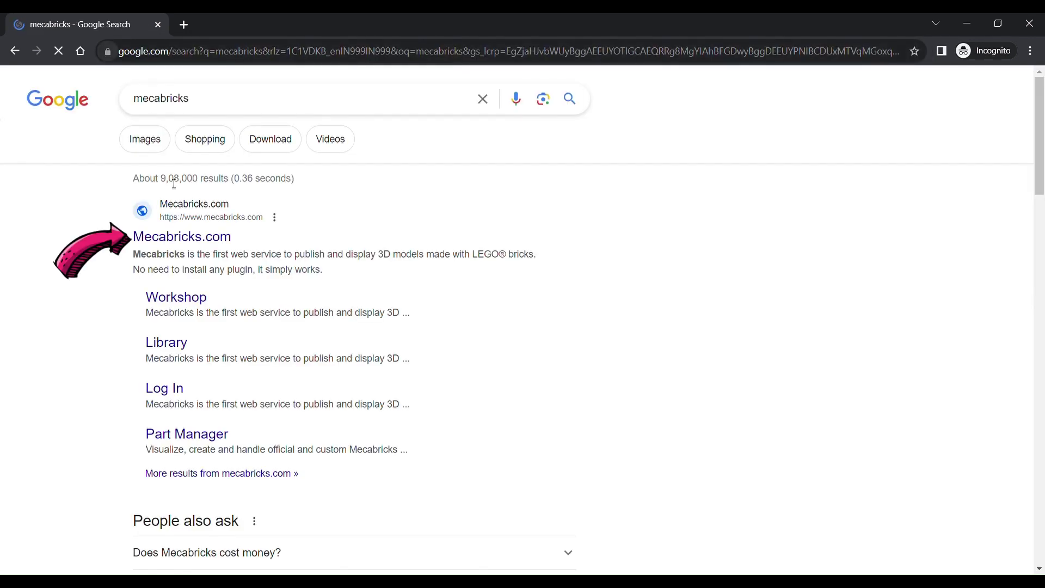
click(172, 238)
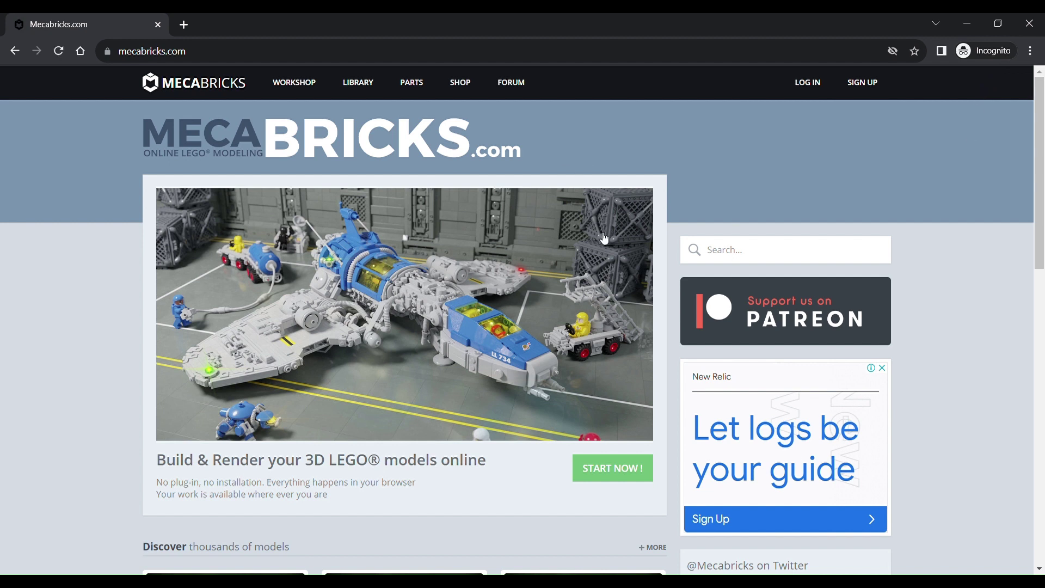
click(726, 254)
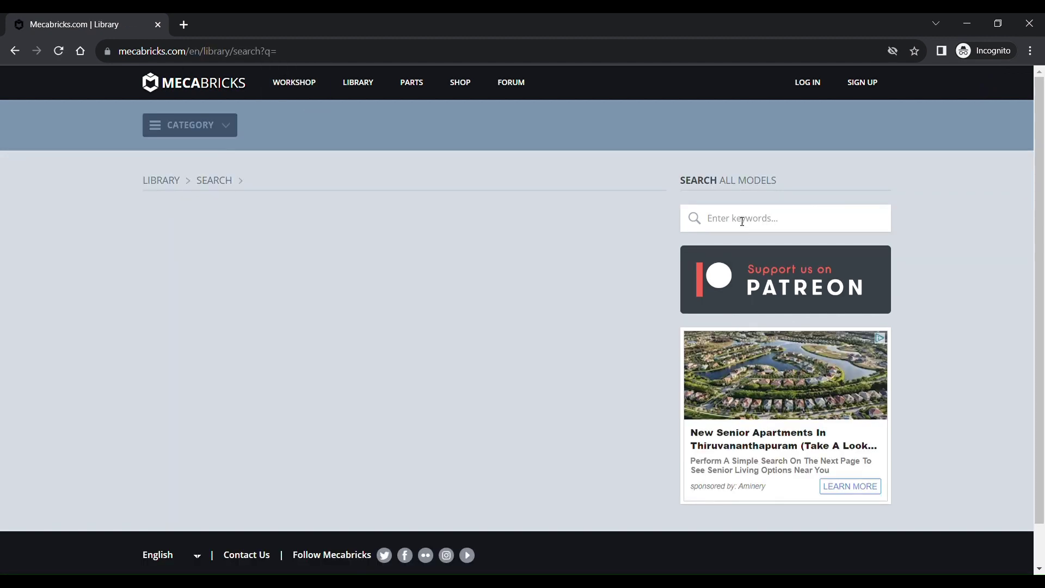
- Search the model library for "lego bag", look over the models, and search again for "buggatti chiron"
click(742, 221)
text(lego bag)
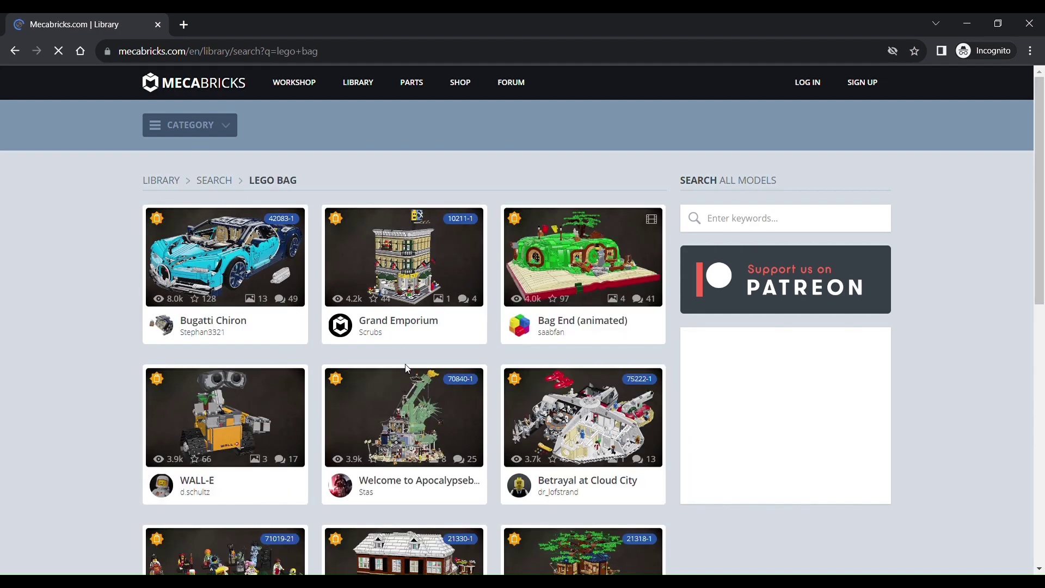
scroll(406, 366, down, 5)
scroll(406, 367, up, 5)
click(738, 217)
text(buggatti chiron)
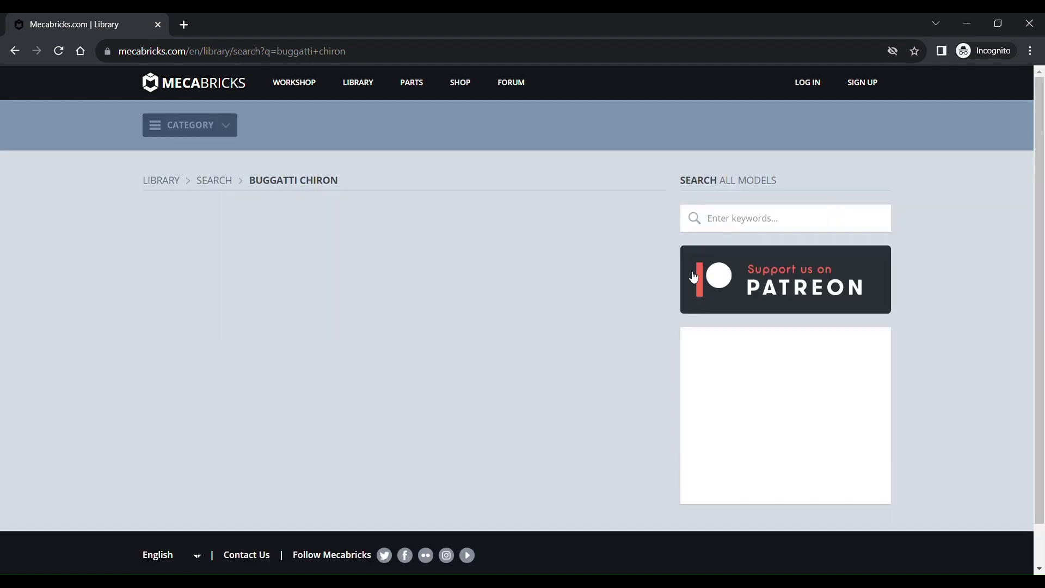
- Search the model library for "car" and "cat", and look through the listed models
click(745, 216)
text(car)
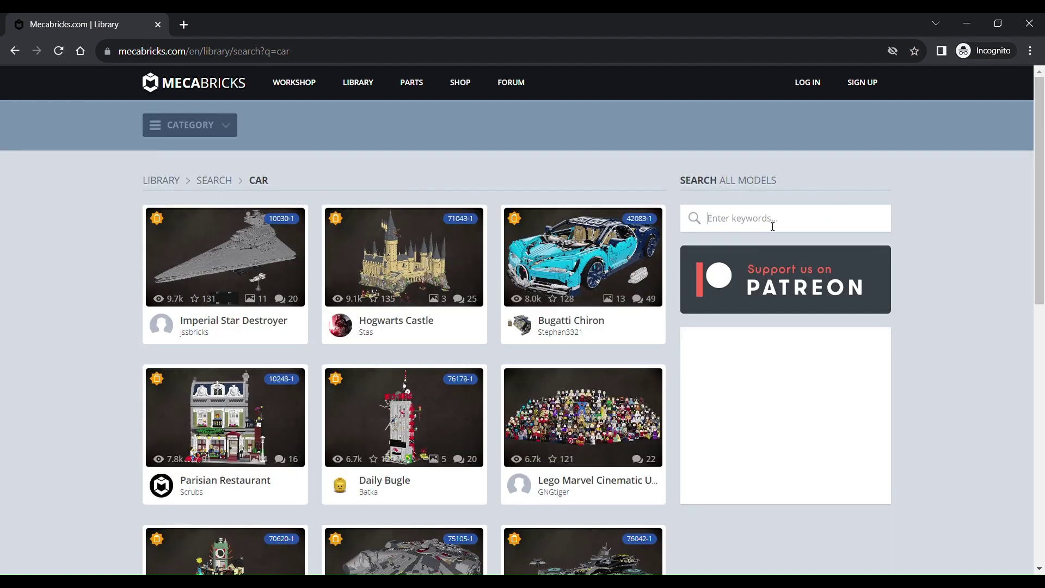
text(cat)
key(Return)
scroll(383, 351, down, 10)
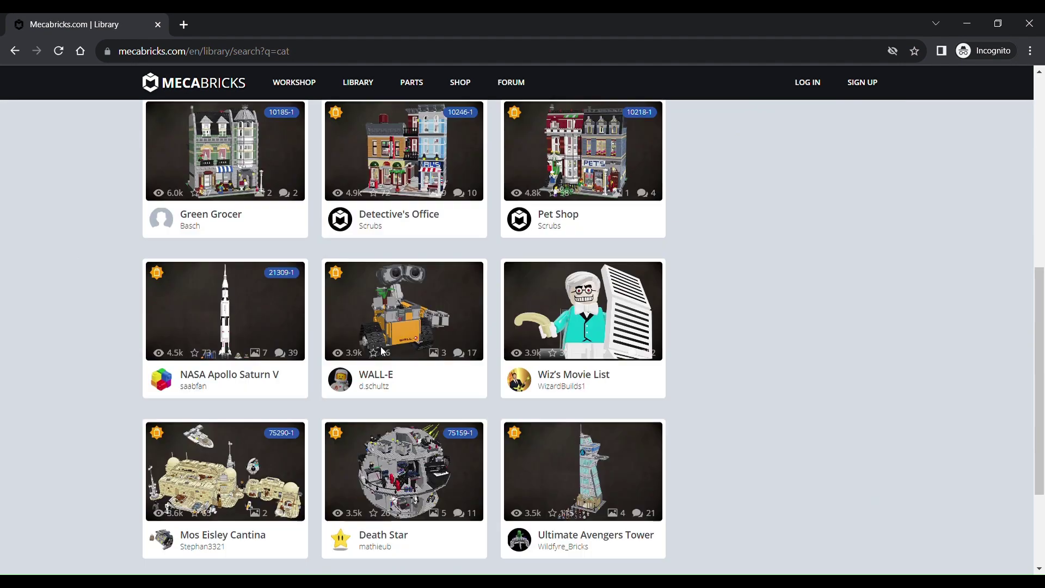
scroll(383, 351, up, 10)
- Search the model library for "building" and look over the listed models
click(786, 221)
text(building)
key(Return)
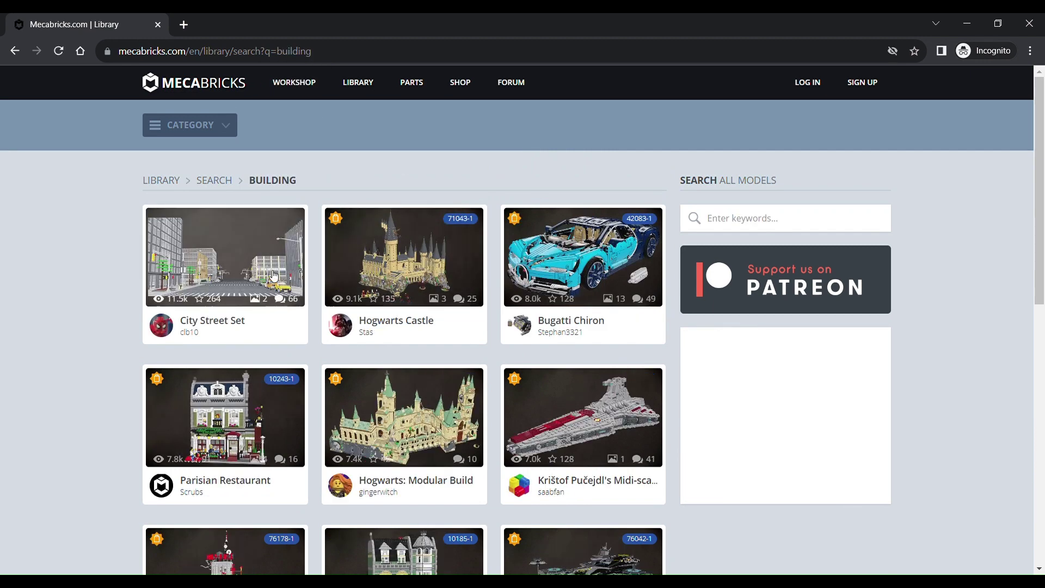
scroll(579, 169, down, 2)
- Open the Bugatti Chiron model in the online editor, and return to the library search results
click(580, 169)
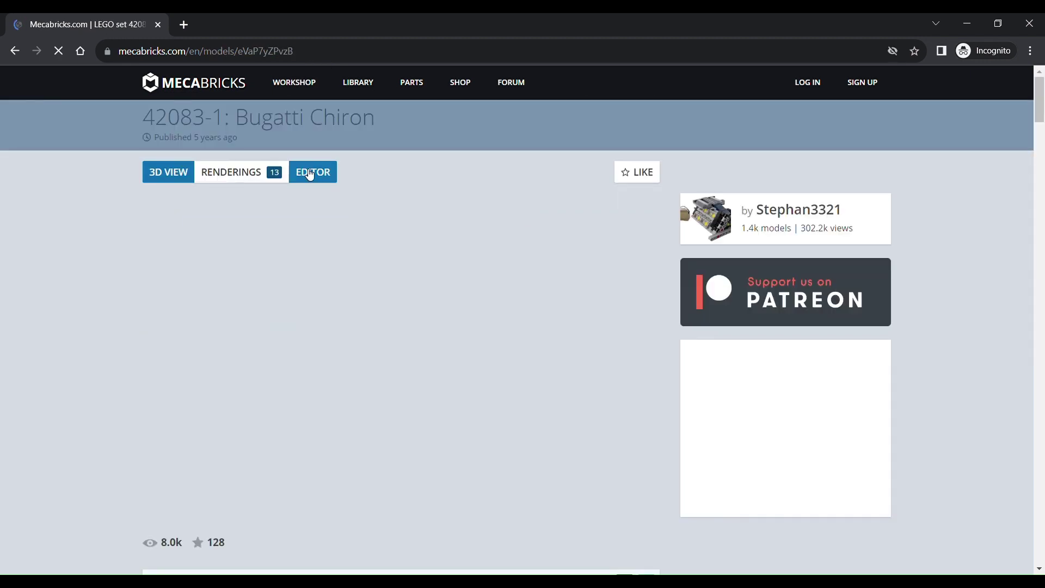
click(311, 173)
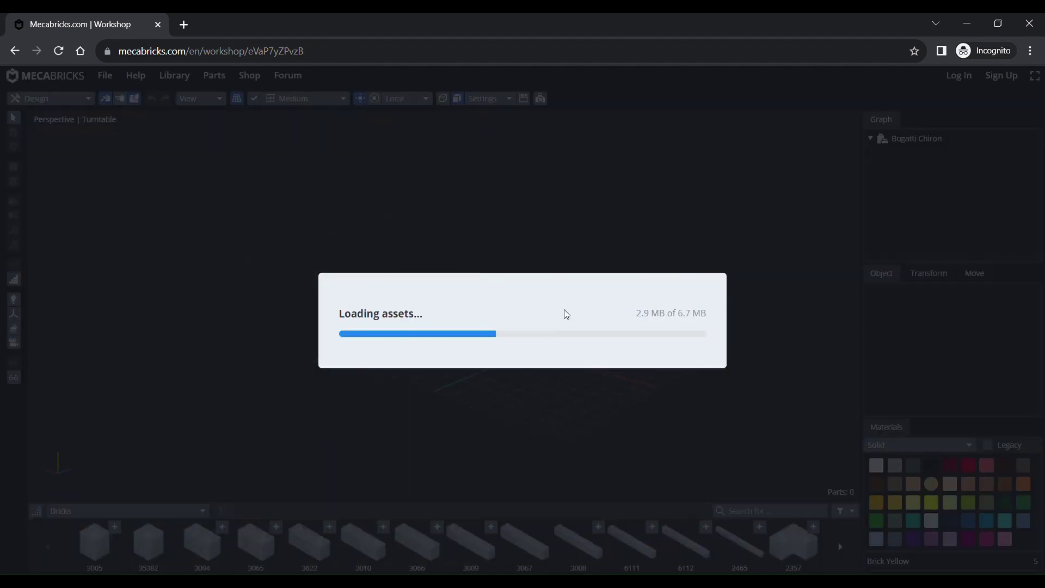
key(alt+Left)
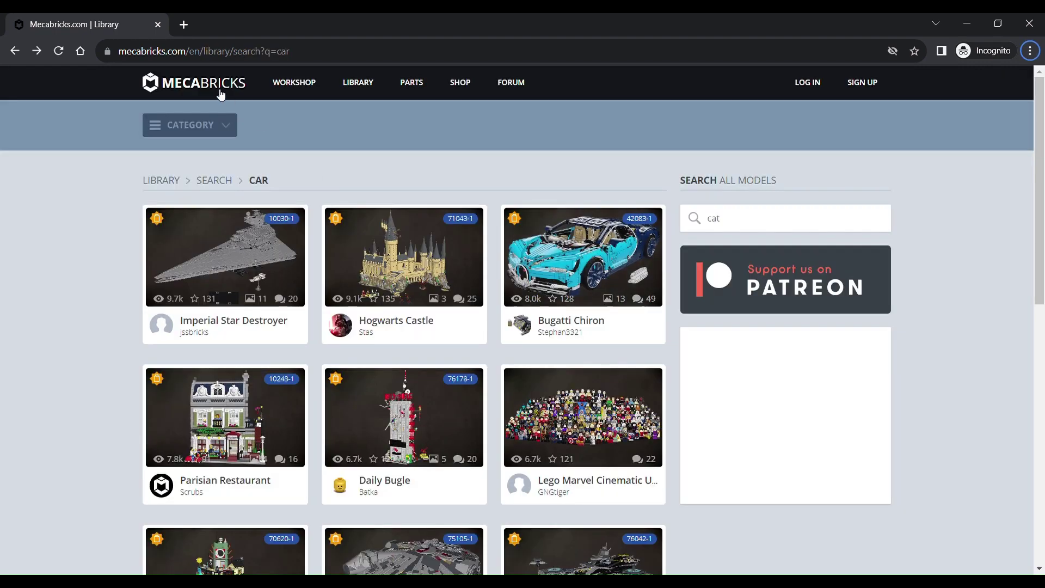
- Open the Workshop with an empty model, start an import in Mecabricks format and browse the MOCs
click(300, 85)
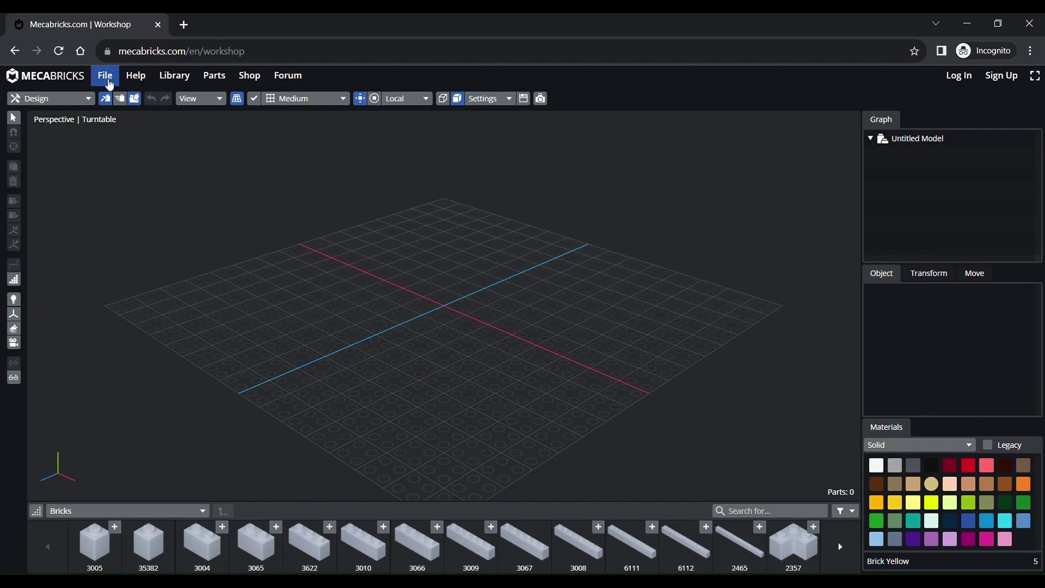
click(105, 76)
click(124, 140)
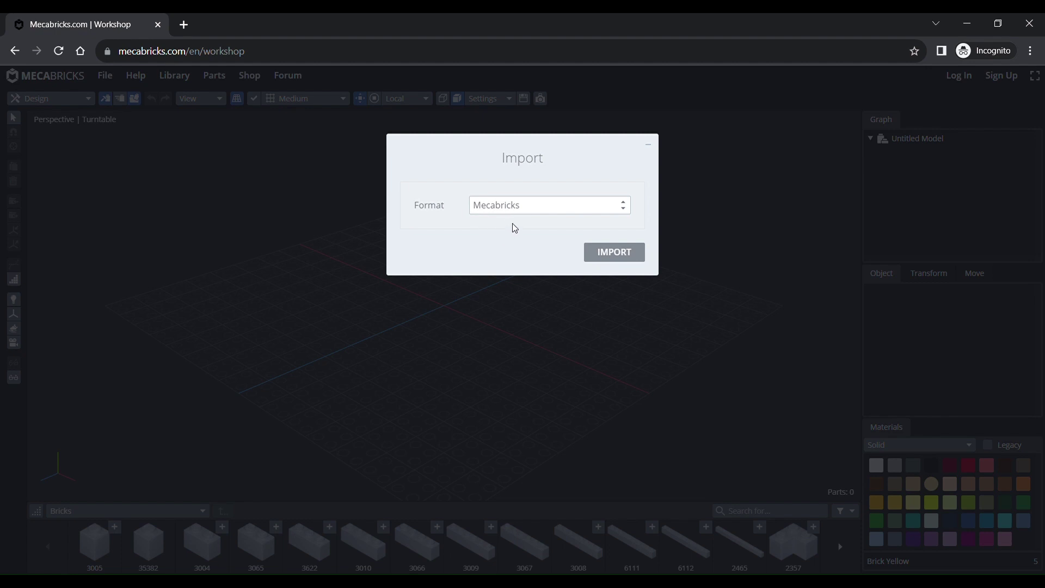
click(631, 251)
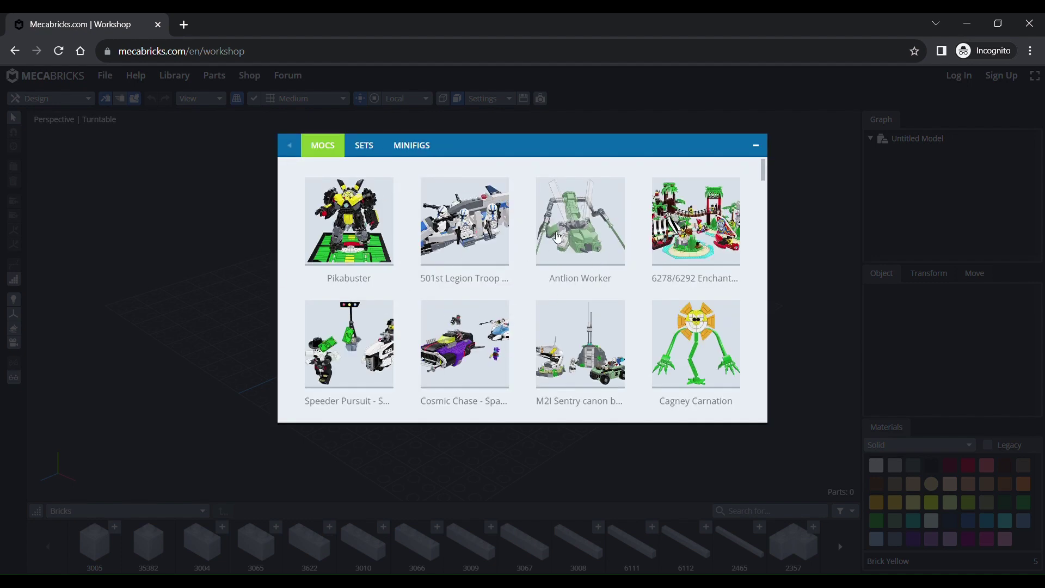
scroll(531, 329, down, 12)
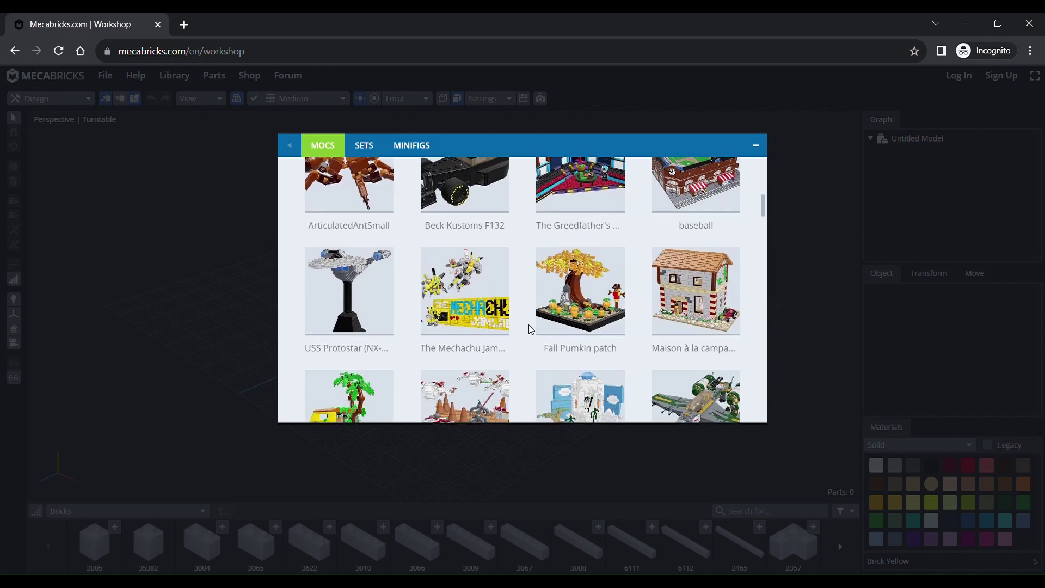
scroll(530, 329, down, 1)
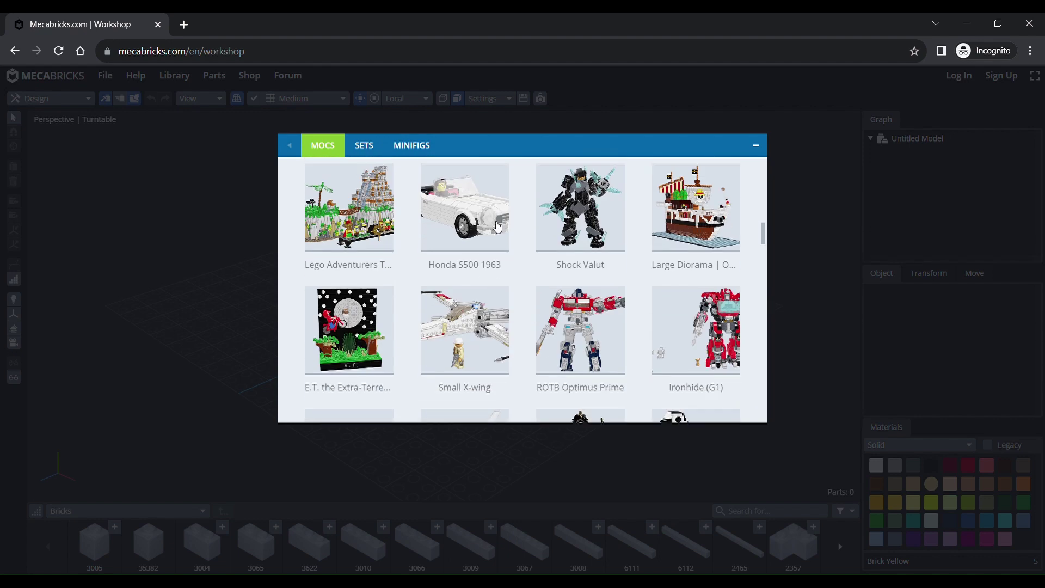
- Load the Audi R18 e-tron quattro model from the Audi folder of the sets into the scene
click(350, 148)
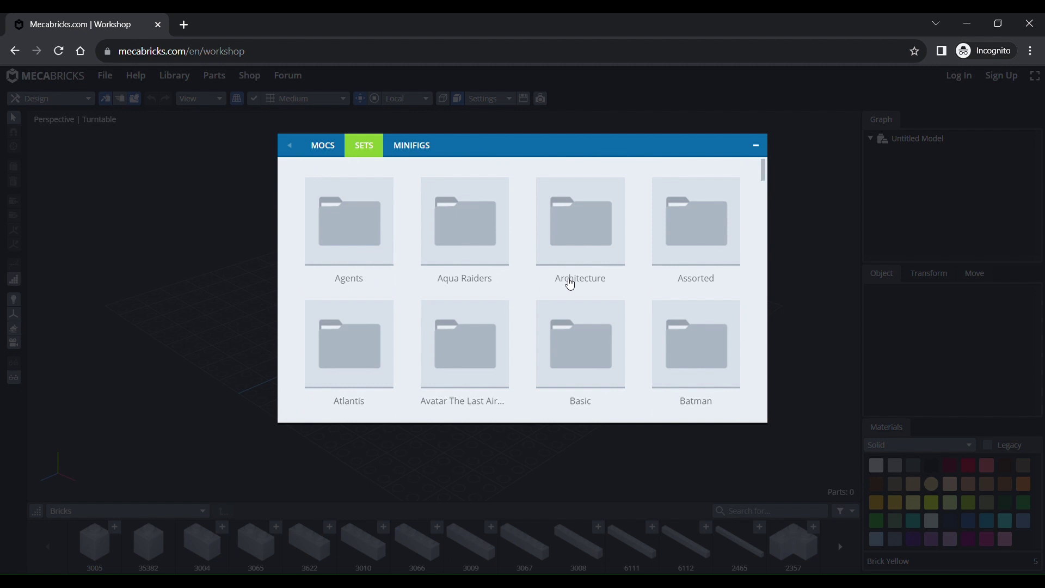
scroll(568, 283, down, 7)
scroll(568, 281, down, 20)
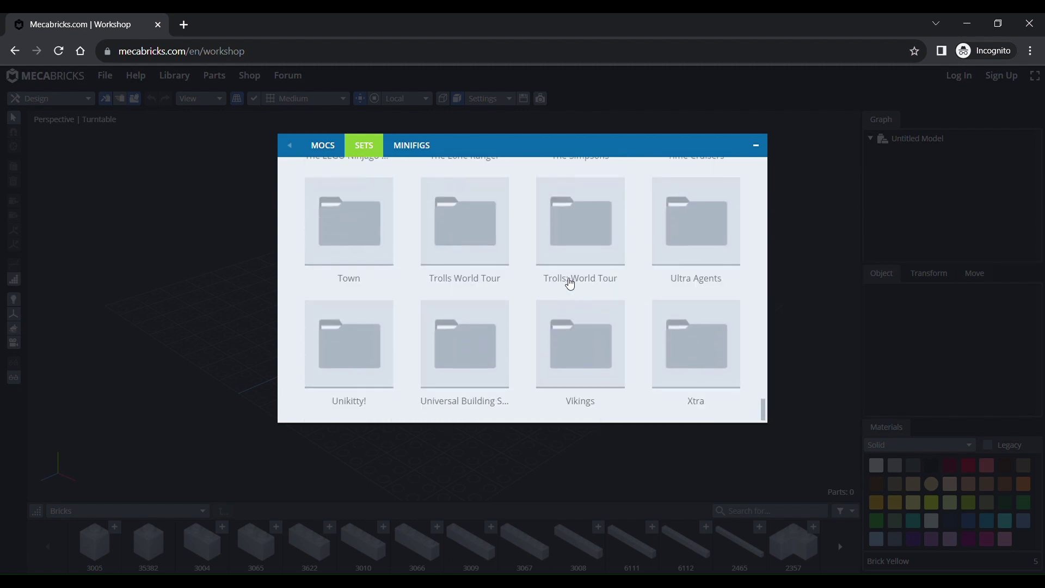
scroll(626, 327, up, 3)
scroll(545, 305, down, 1)
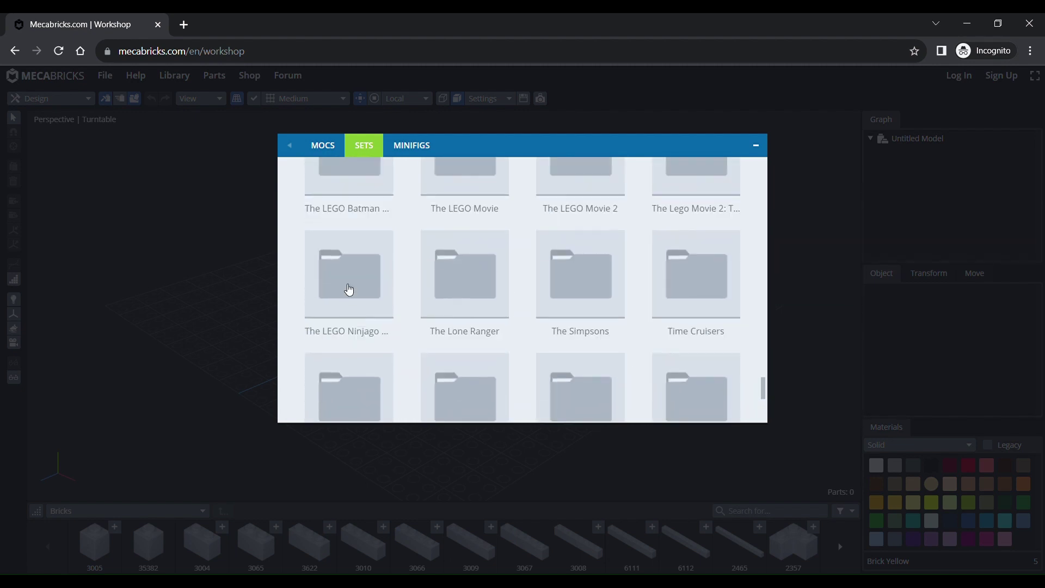
scroll(572, 305, up, 7)
click(582, 240)
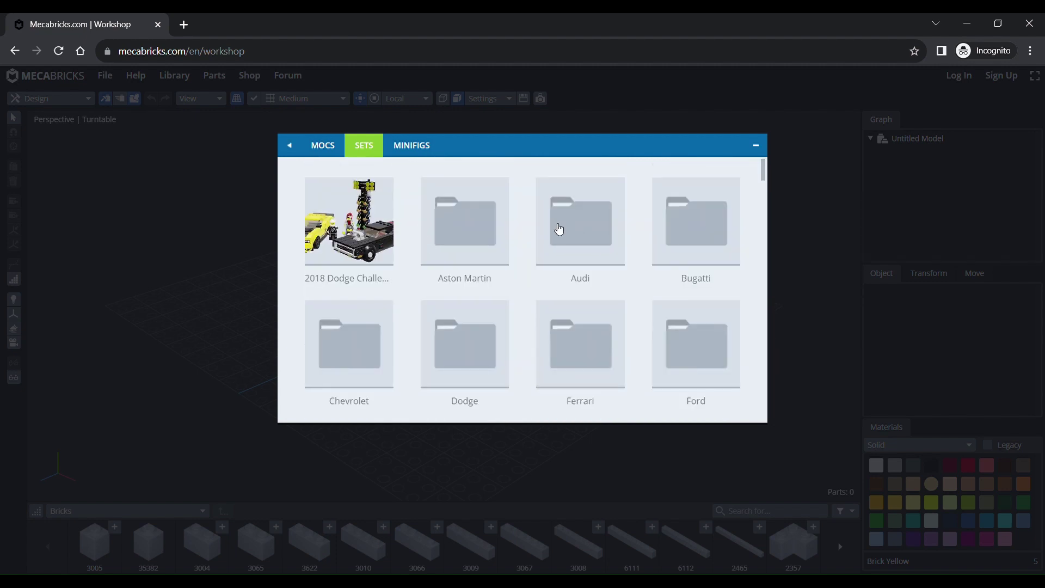
click(559, 228)
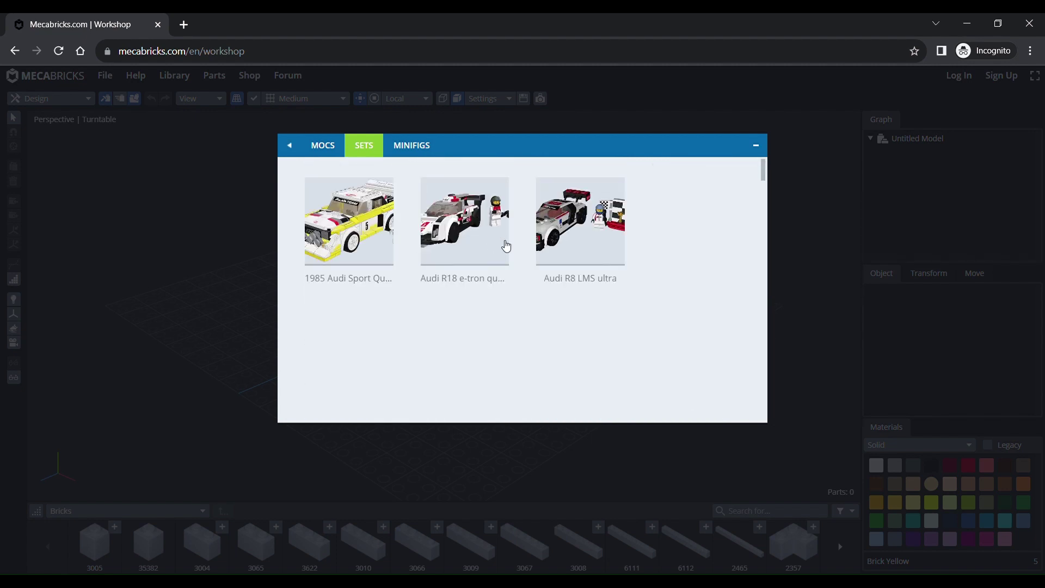
click(460, 229)
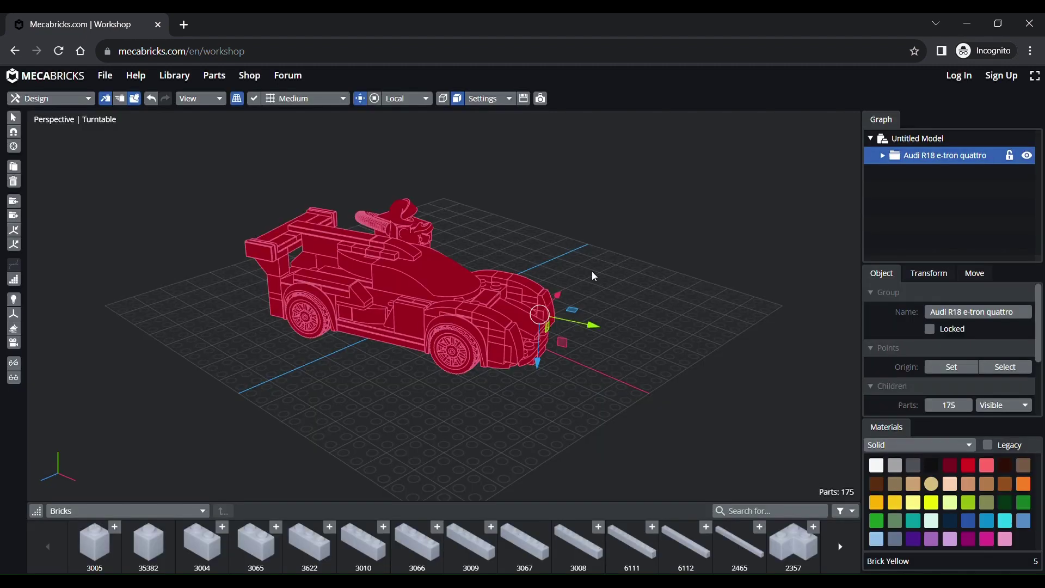
- Delete the minifigure and the grey equipment box with its hose beside the Audi car, keeping only the car
click(591, 338)
click(492, 206)
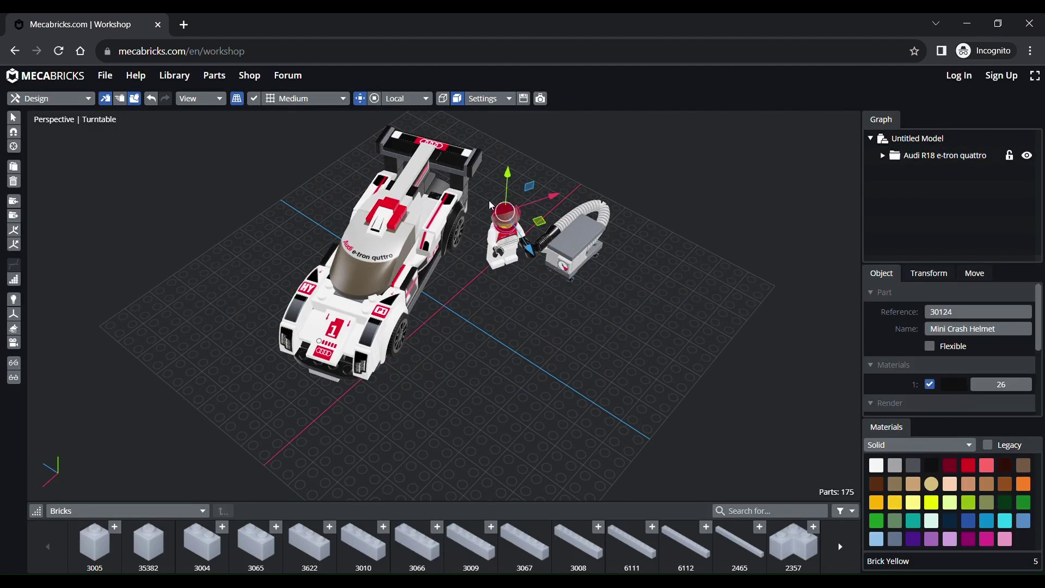
drag(489, 203, 511, 261)
click(13, 117)
click(290, 305)
drag(461, 152, 603, 318)
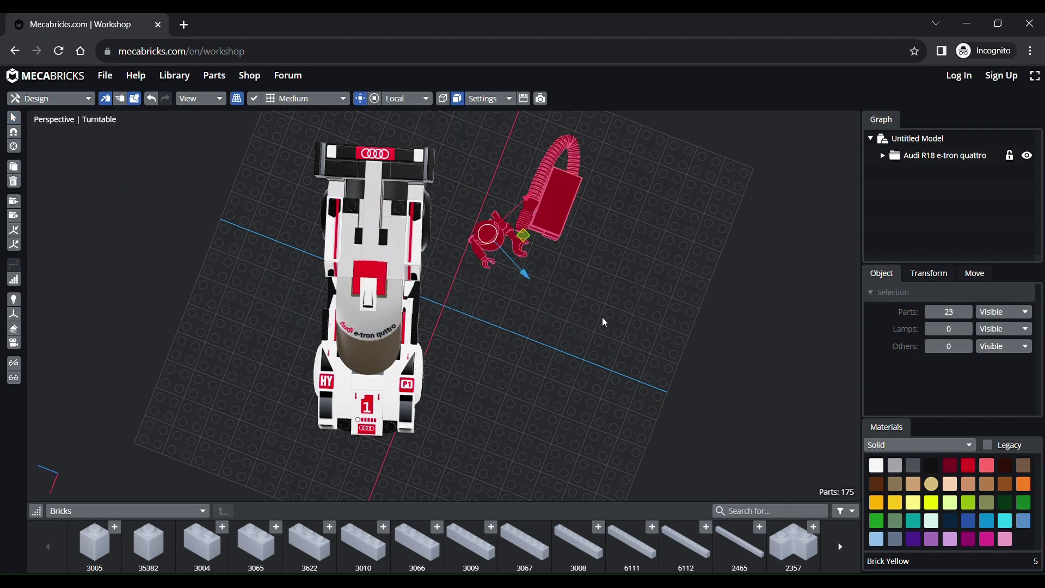
key(Delete)
right_drag(589, 293, 464, 221)
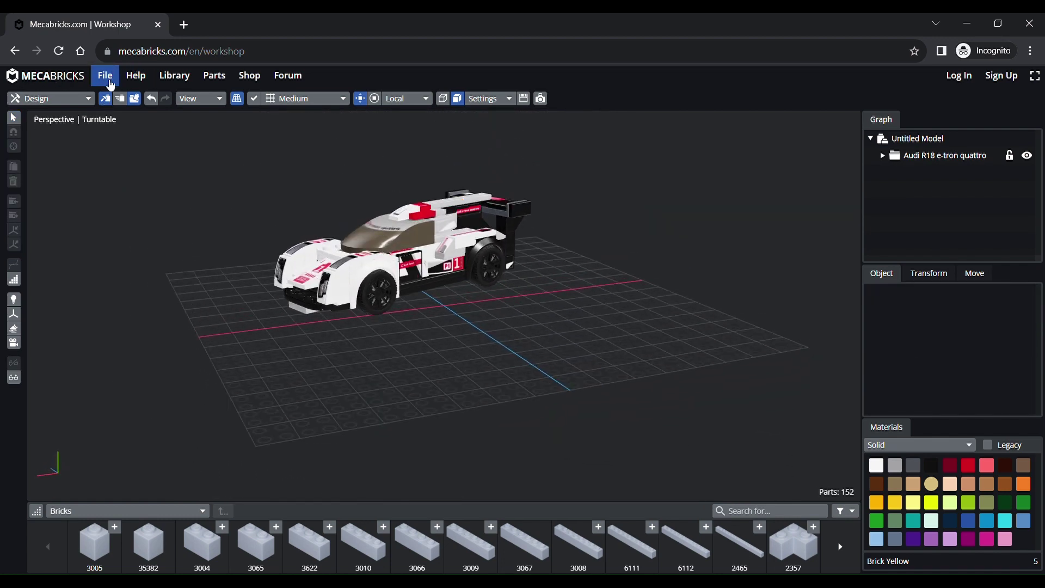
- Check the file export option and open the Mecabricks account sign-up
click(110, 83)
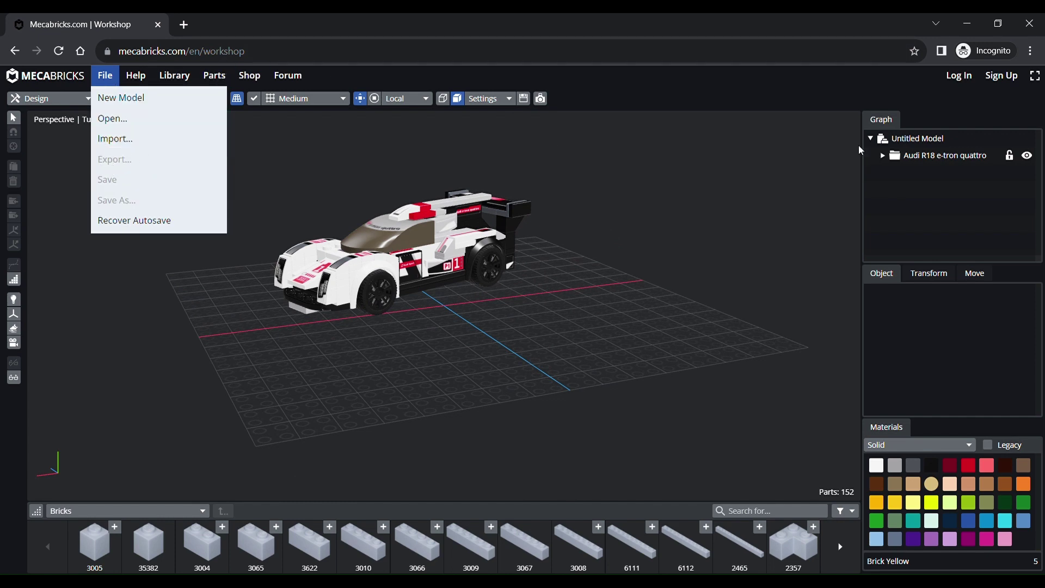
click(1002, 75)
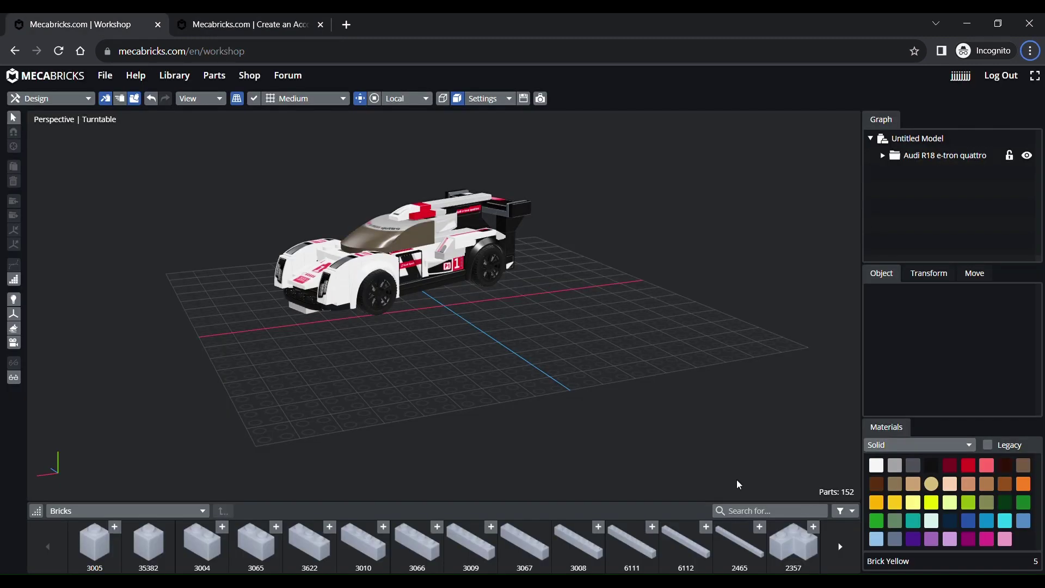
- Export the Audi car model in the Blender Add-on (.zmbx) format and save the file
middle_drag(322, 272, 254, 442)
mouse_move(105, 85)
click(128, 159)
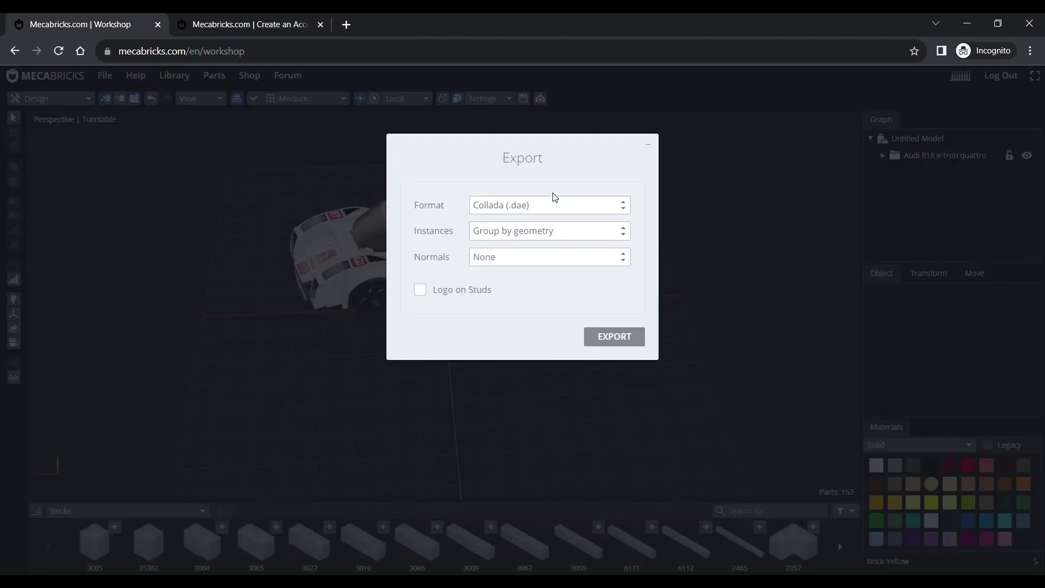
click(549, 226)
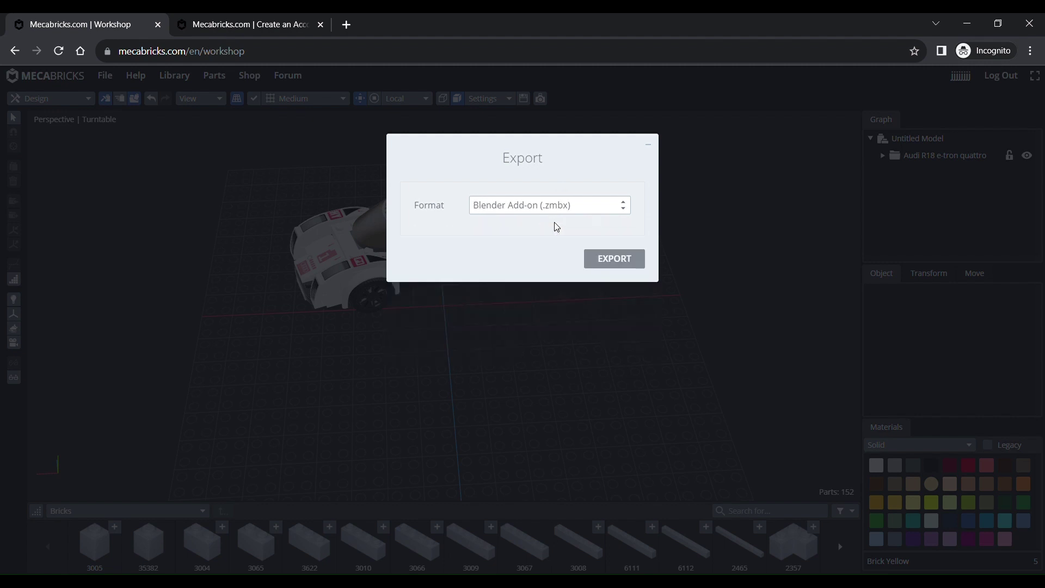
click(617, 258)
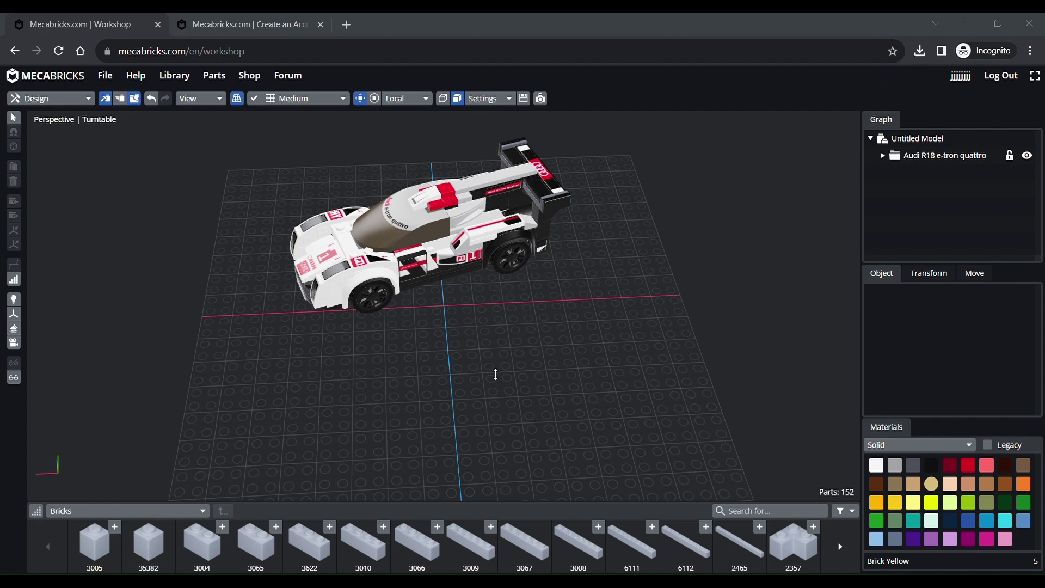
click(651, 432)
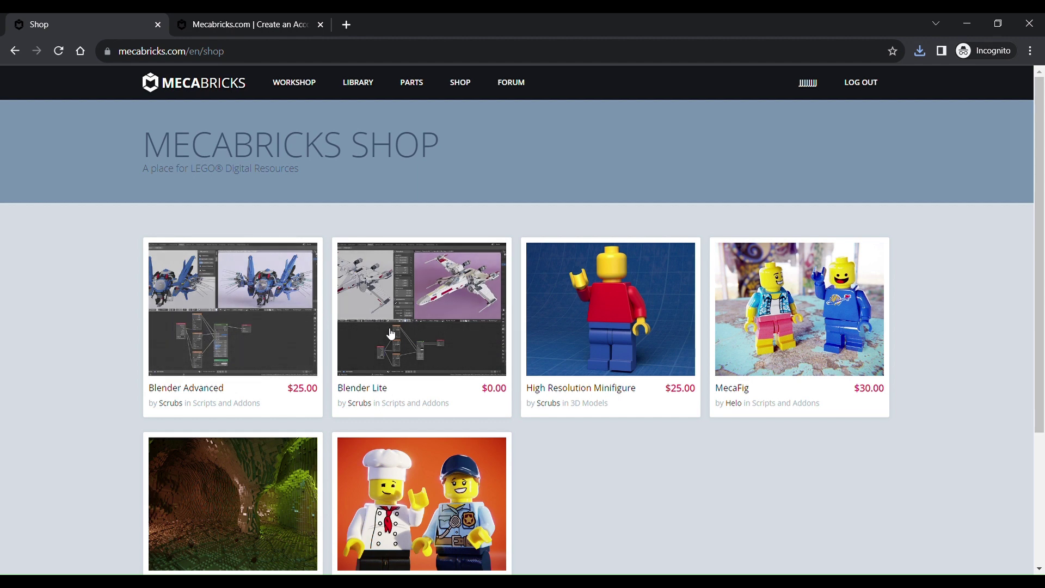
- Open the free Blender Lite add-on in the Mecabricks shop and add it to the cart
click(436, 322)
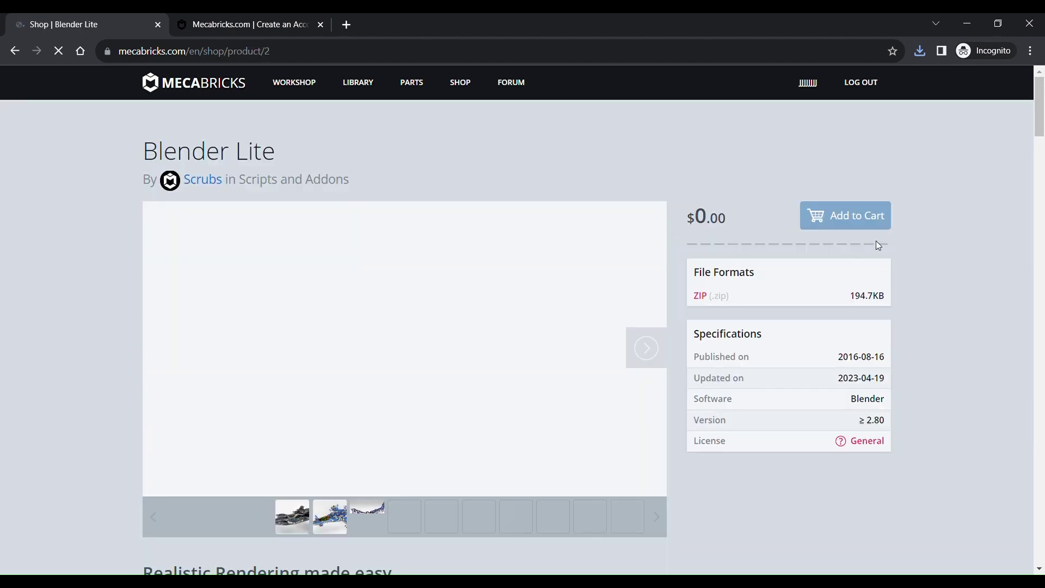
click(845, 222)
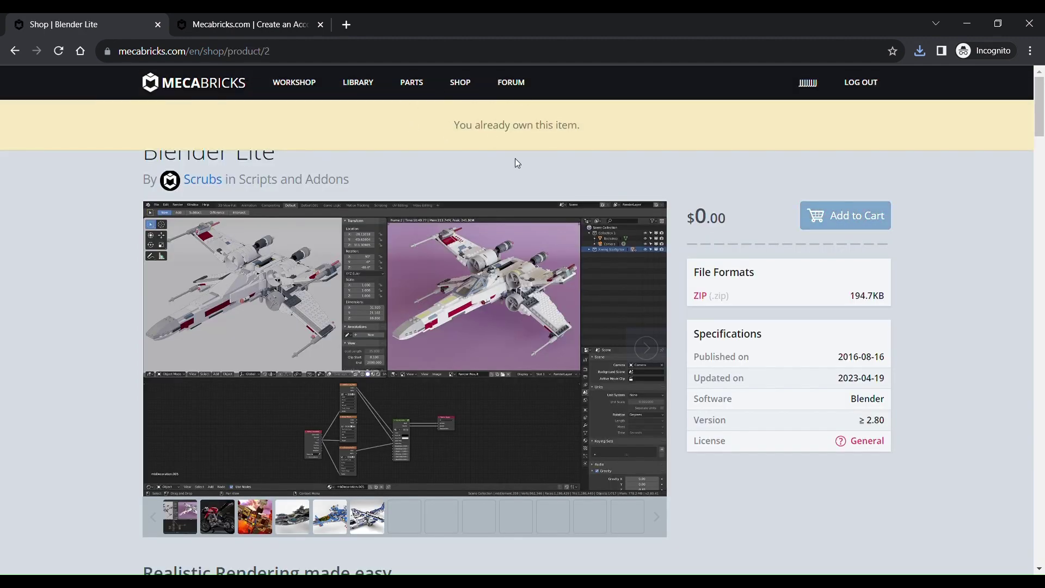
scroll(644, 246, down, 3)
- Open the account's purchases page and download the Blender Lite add-on
click(372, 81)
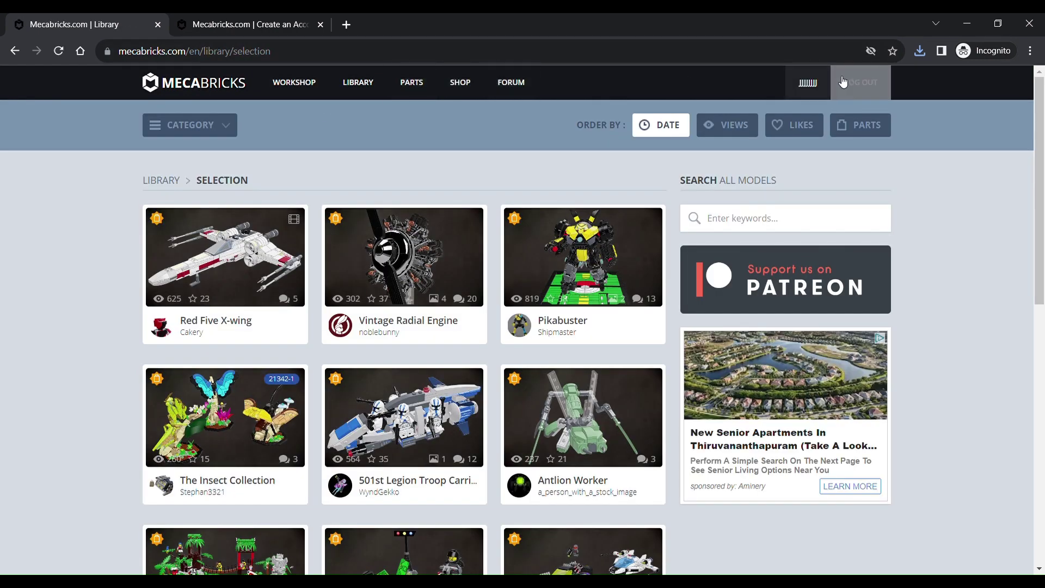
click(808, 83)
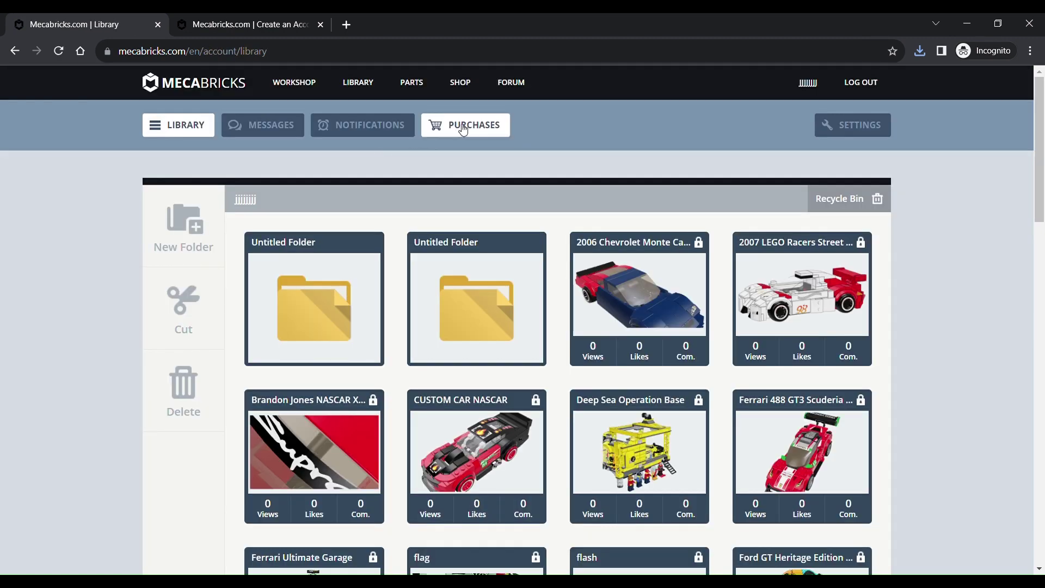
click(474, 130)
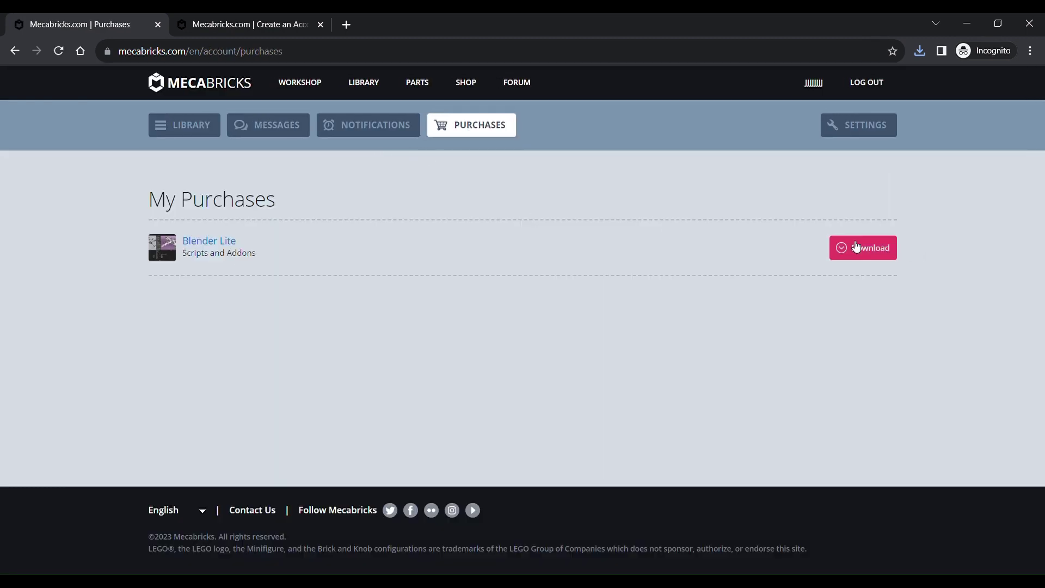
click(857, 252)
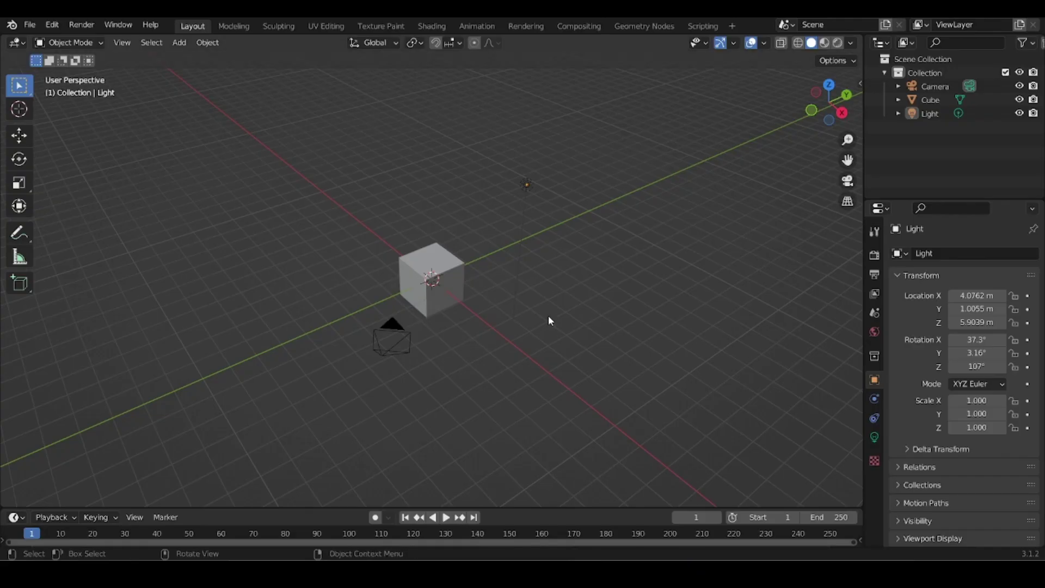
- Switch to Blender and delete all the default objects: the camera, cube and light
middle_drag(548, 316, 515, 314)
key(a)
key(Delete)
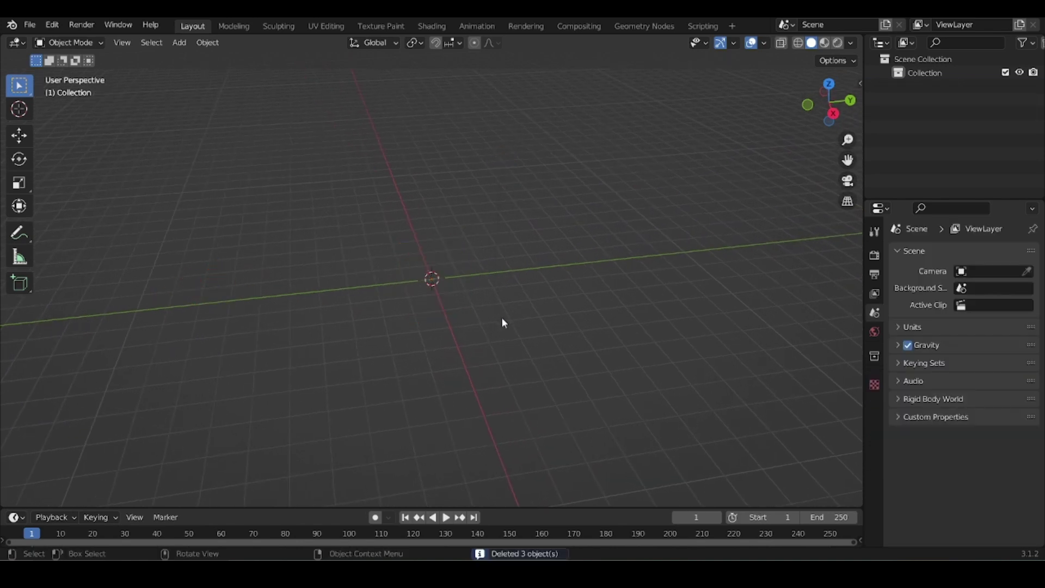
- Search the add-on preferences for "meca" to check whether Mecabricks Lite is installed and enabled
click(53, 25)
click(110, 219)
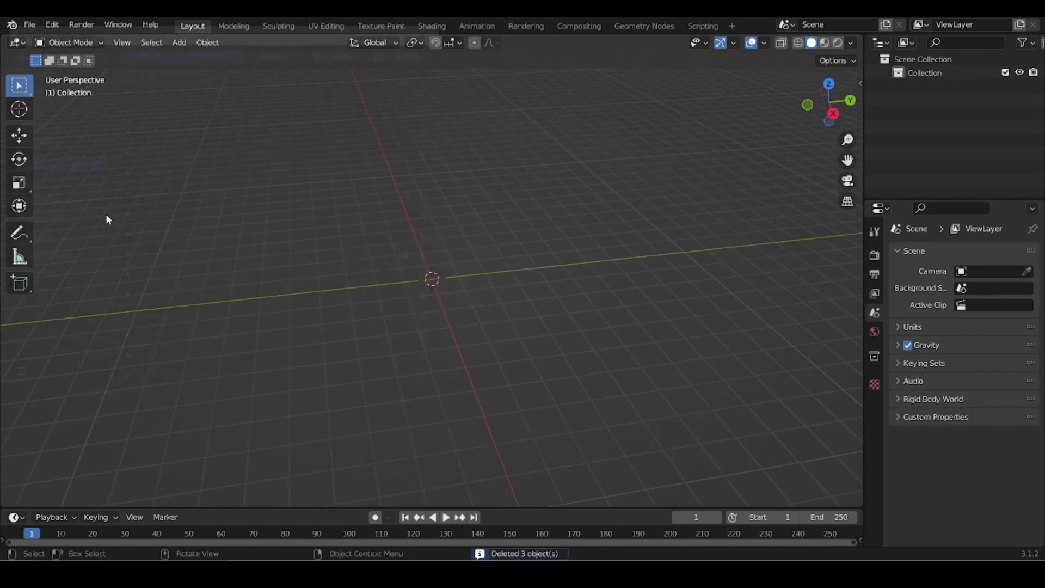
click(362, 65)
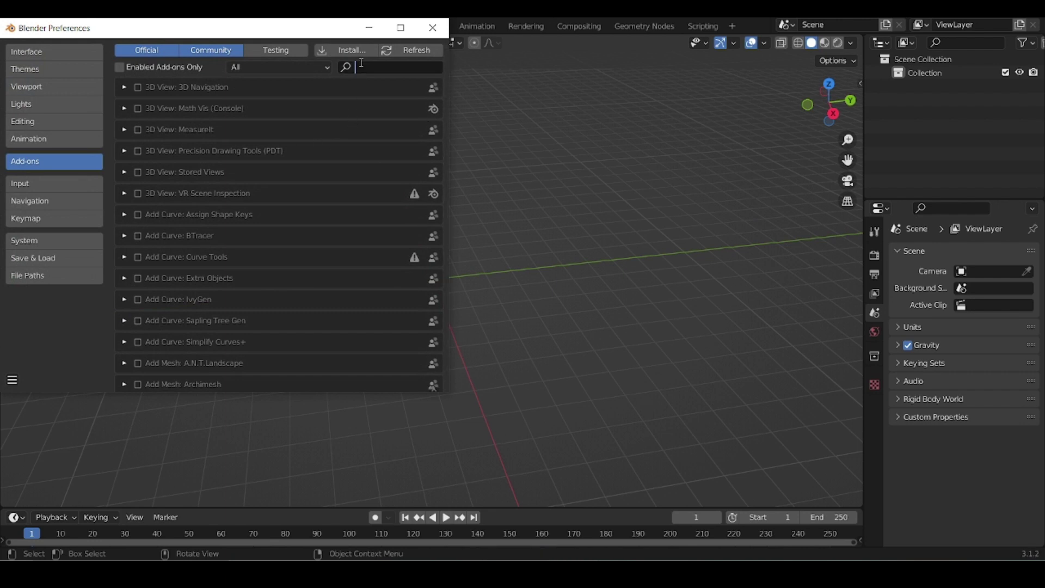
text(meca)
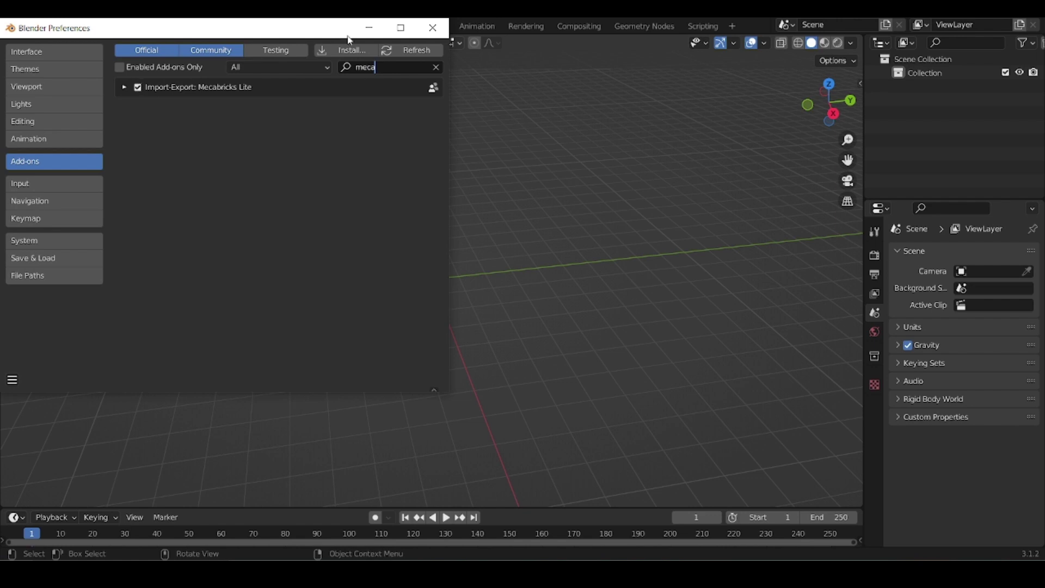
click(441, 28)
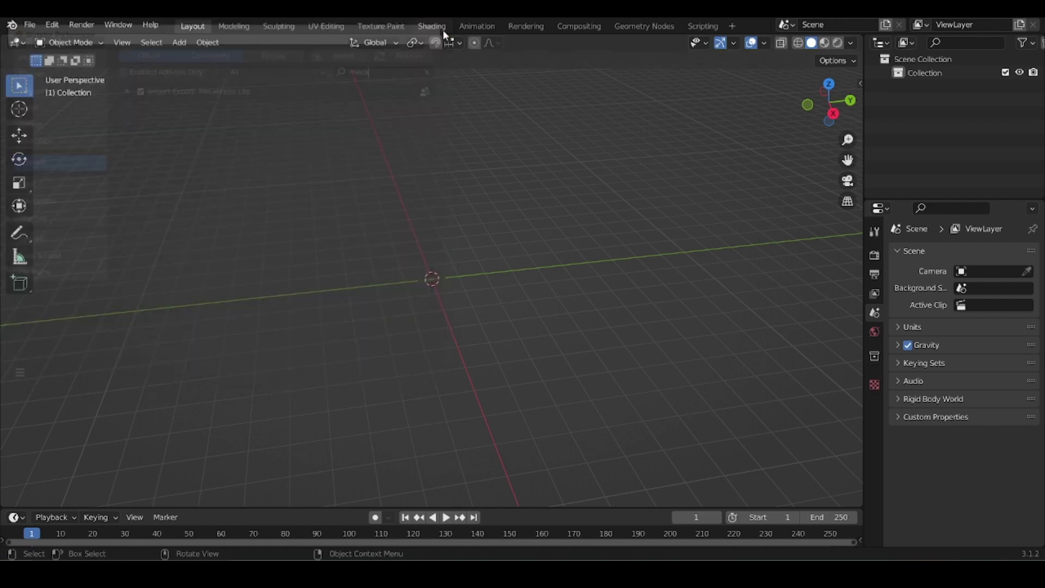
- Import the exported .zmbx Audi car model into the scene and view it from the other side
click(25, 25)
mouse_move(86, 210)
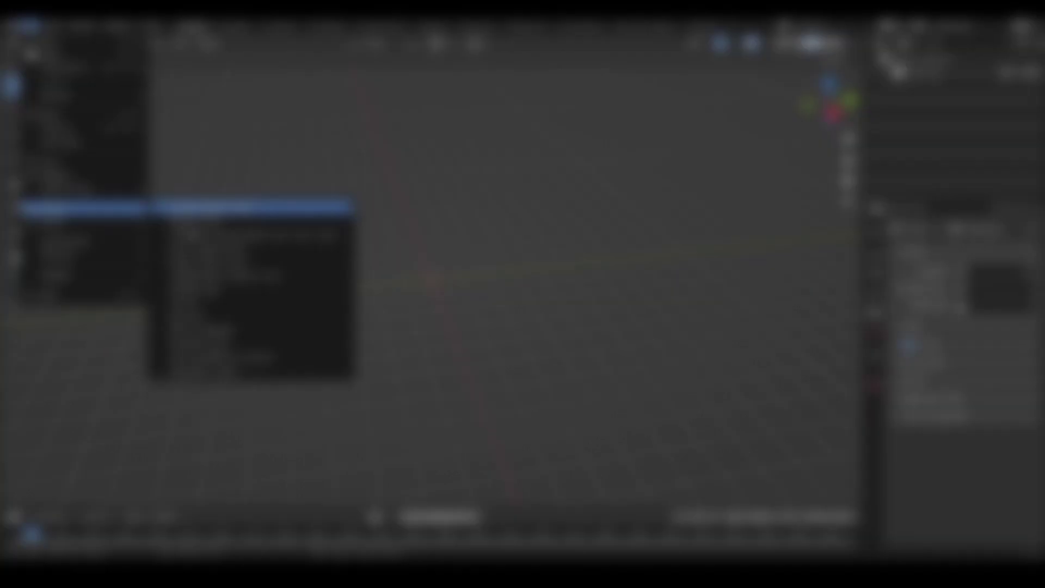
click(223, 373)
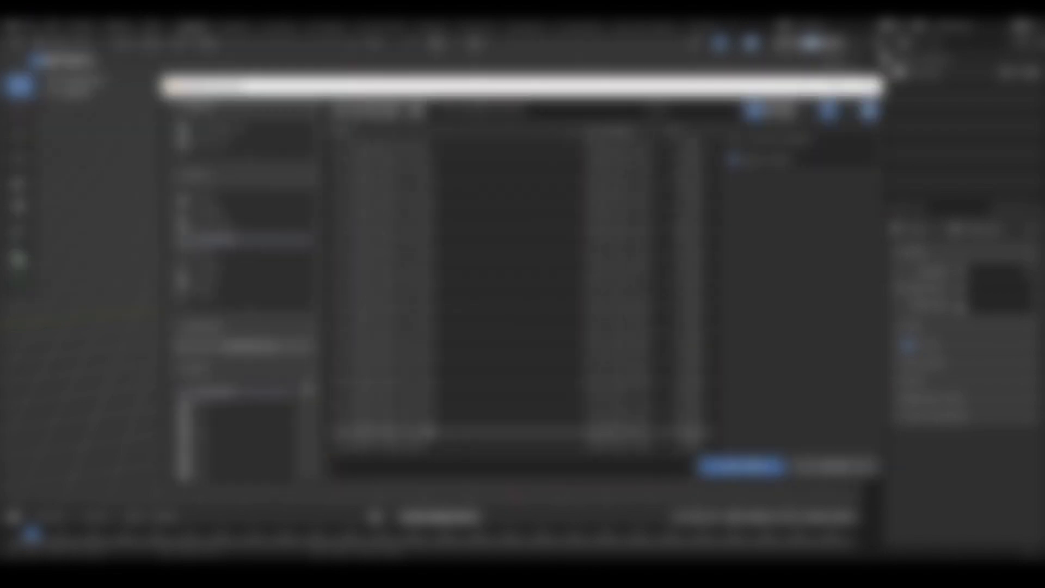
double_click(429, 430)
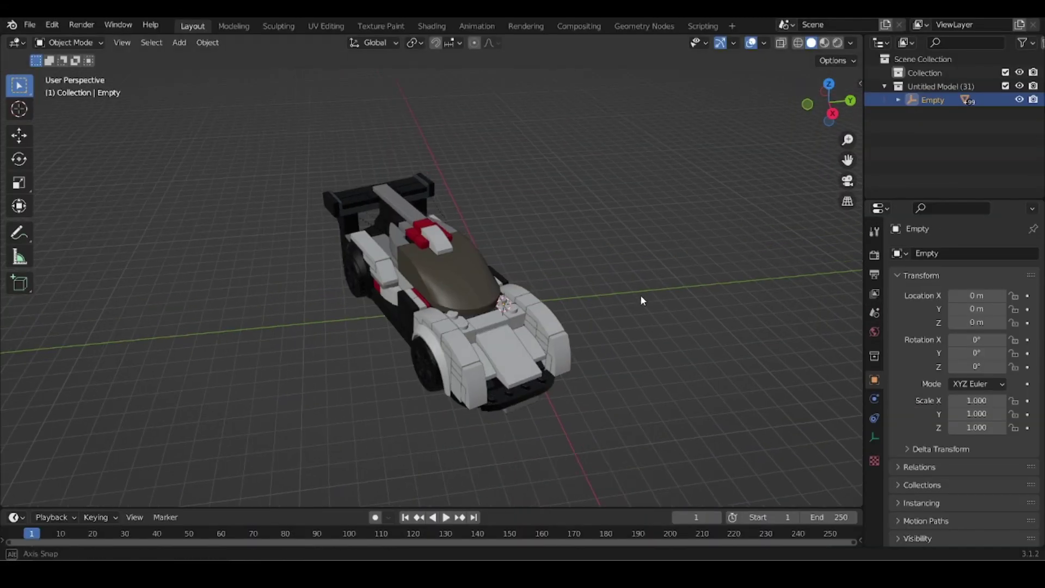
middle_drag(640, 295, 515, 299)
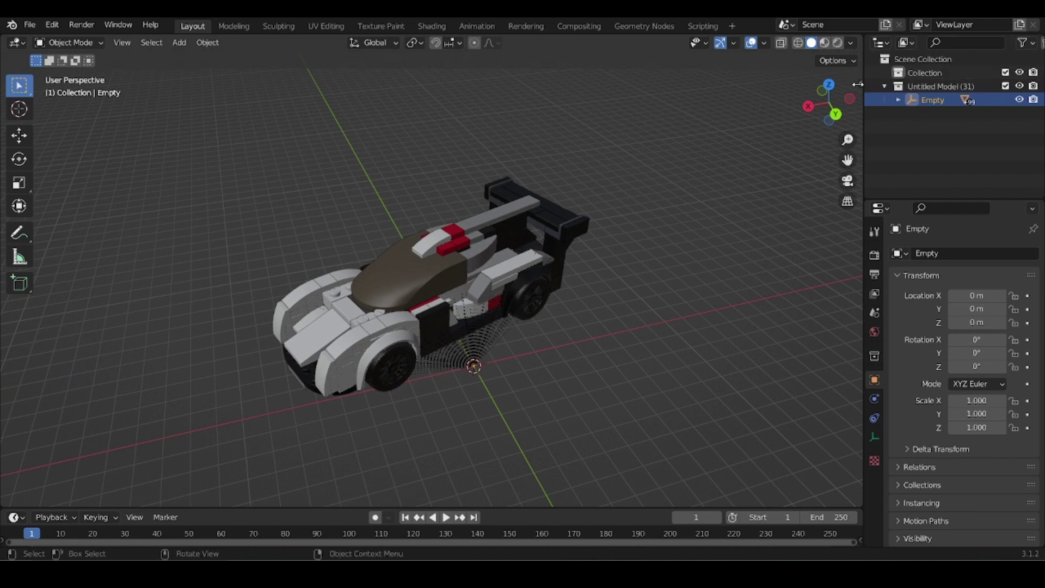
scroll(472, 324, down, 8)
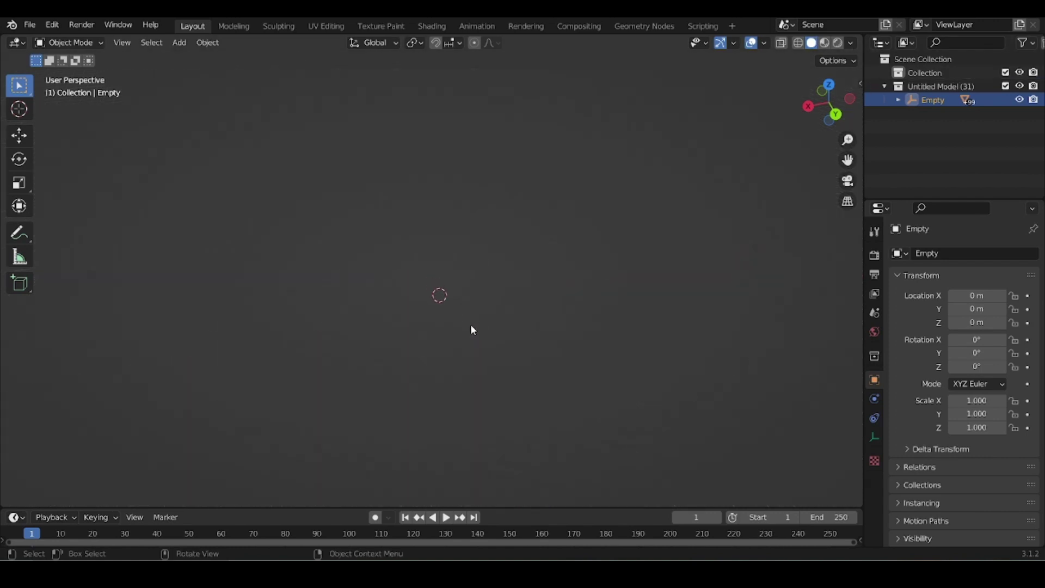
scroll(467, 328, up, 5)
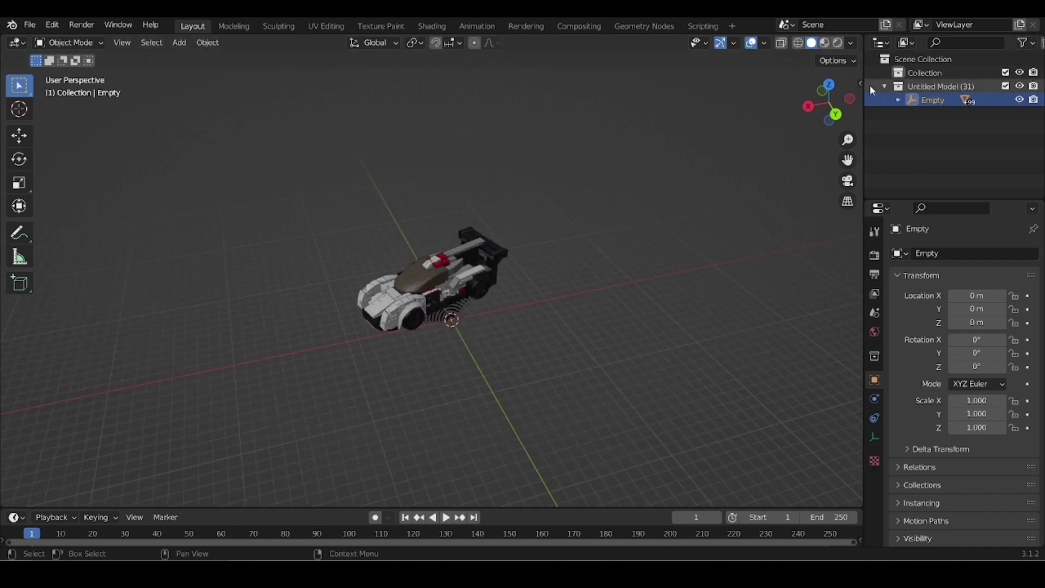
drag(859, 82, 722, 82)
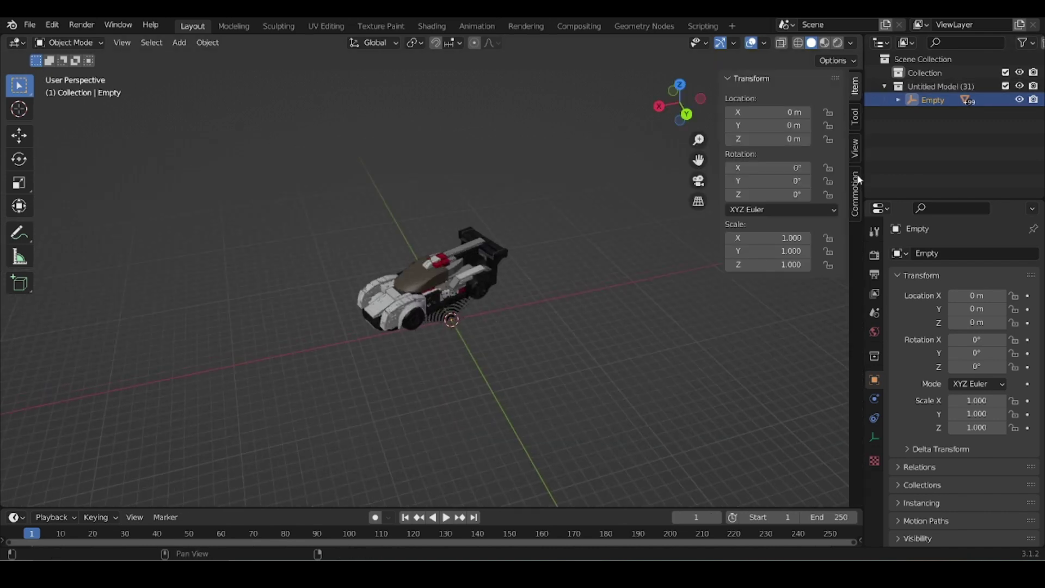
click(855, 147)
click(835, 126)
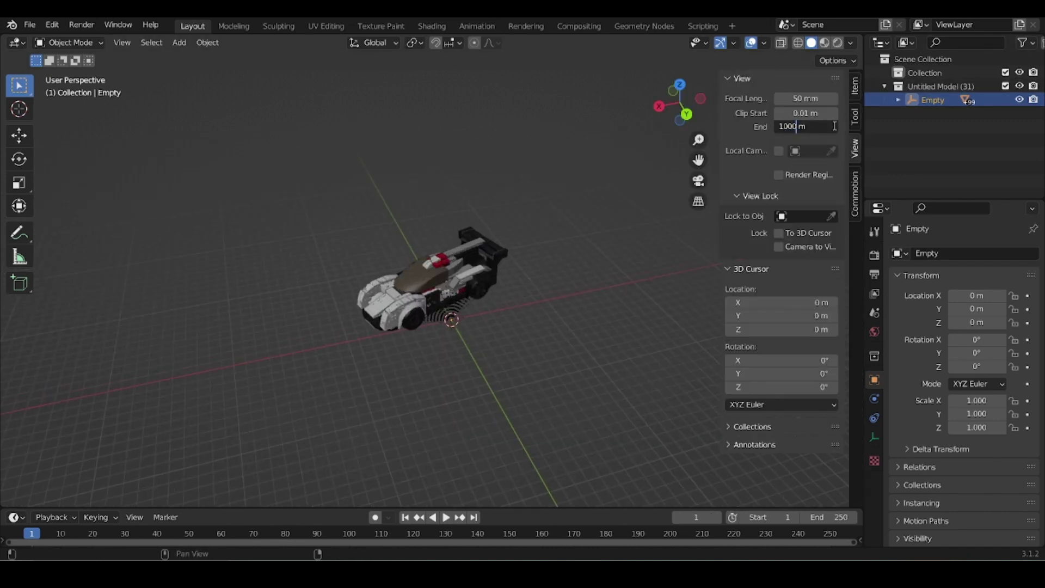
text(0000000)
key(Return)
scroll(521, 267, down, 10)
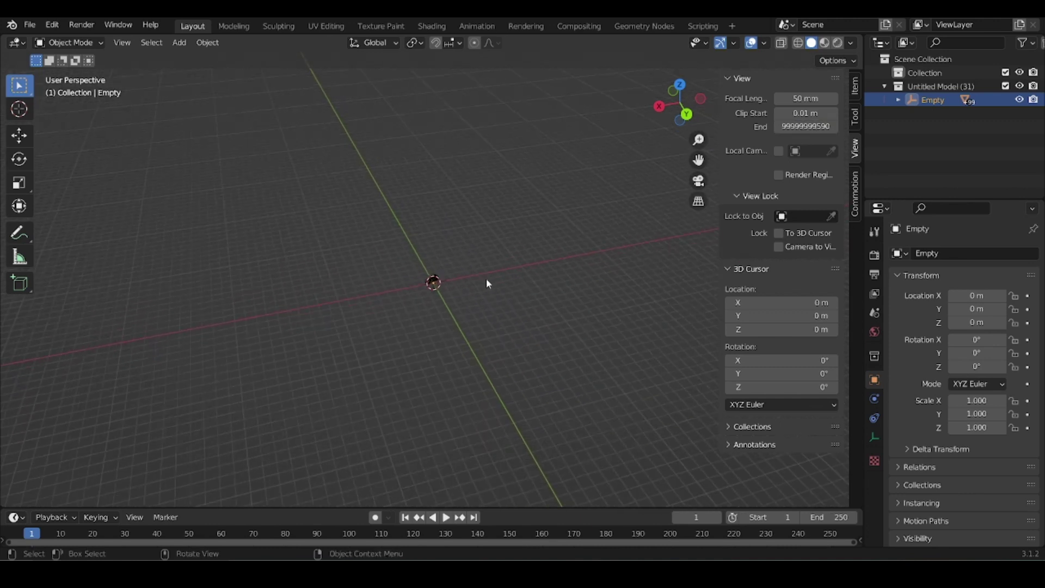
- Select the whole car and rotate it about the global Z axis to about -18.9°
middle_drag(487, 279, 438, 299)
scroll(438, 299, up, 9)
middle_drag(537, 263, 429, 286)
scroll(430, 269, up, 3)
scroll(431, 288, up, 5)
key(a)
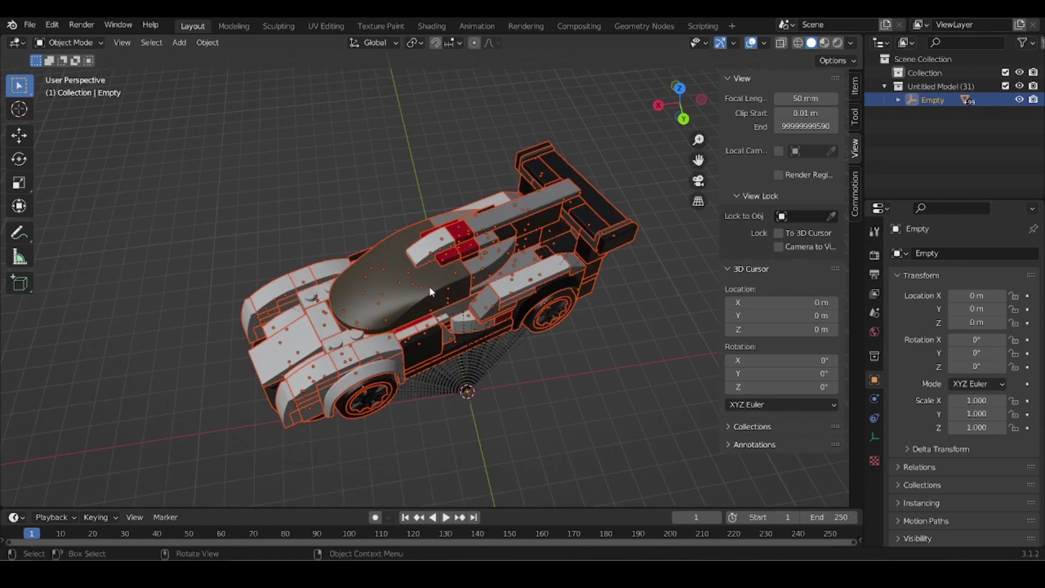
key(r)
key(z)
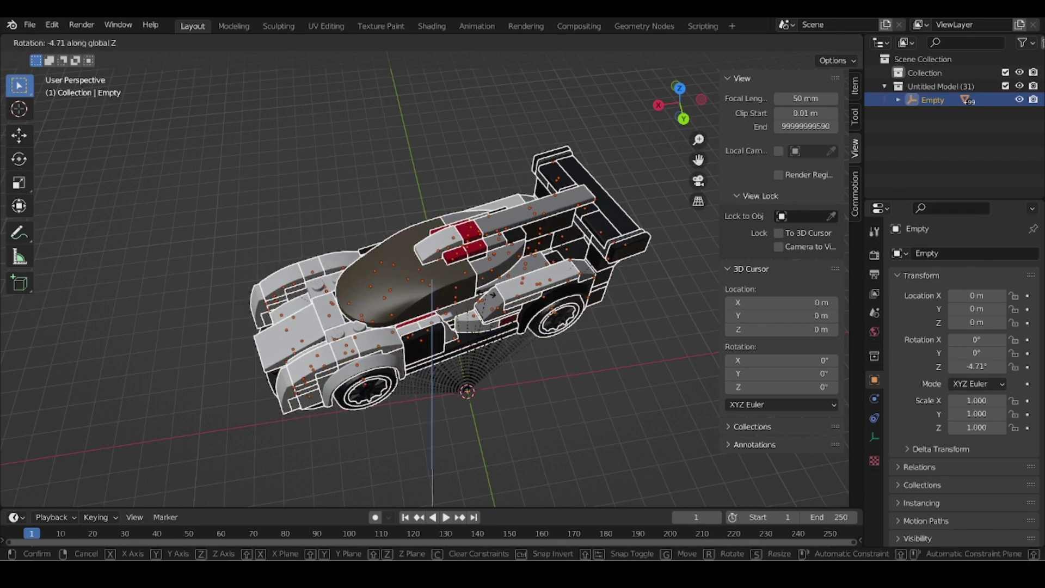
click(505, 302)
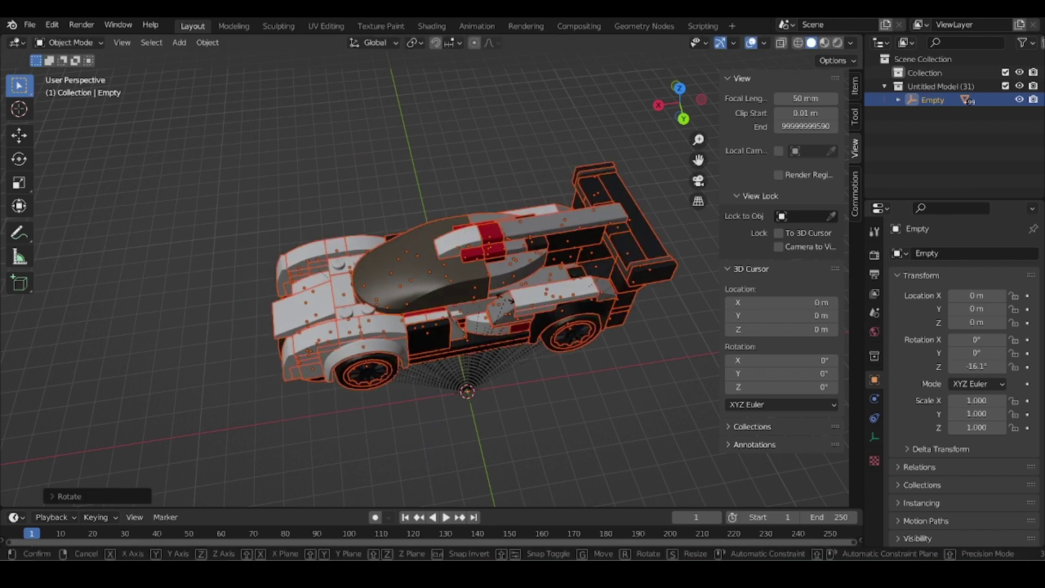
key(r)
key(z)
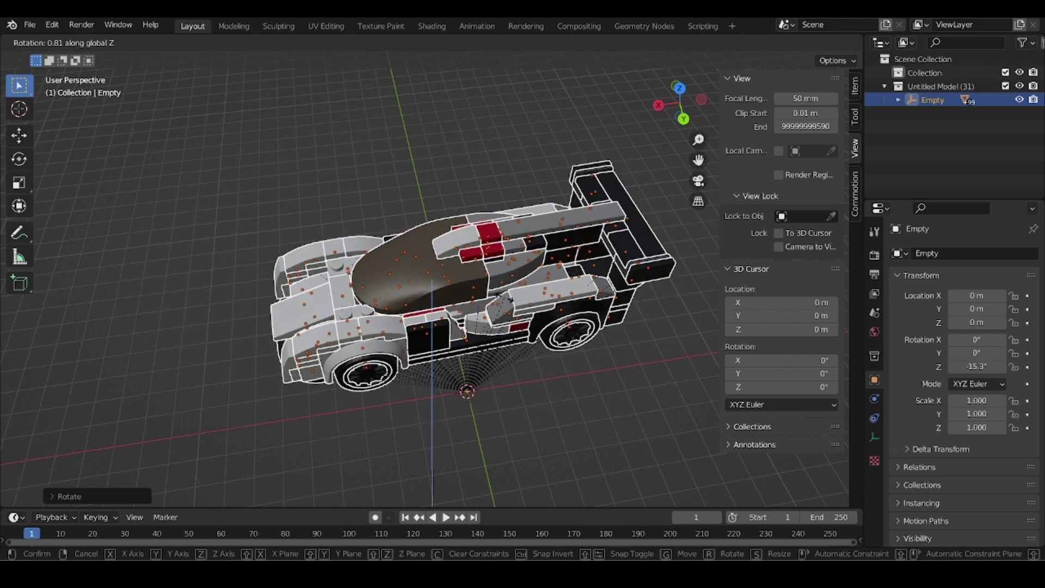
click(509, 300)
- Move the car along the global Y axis to about 37.4 m
key(g)
key(y)
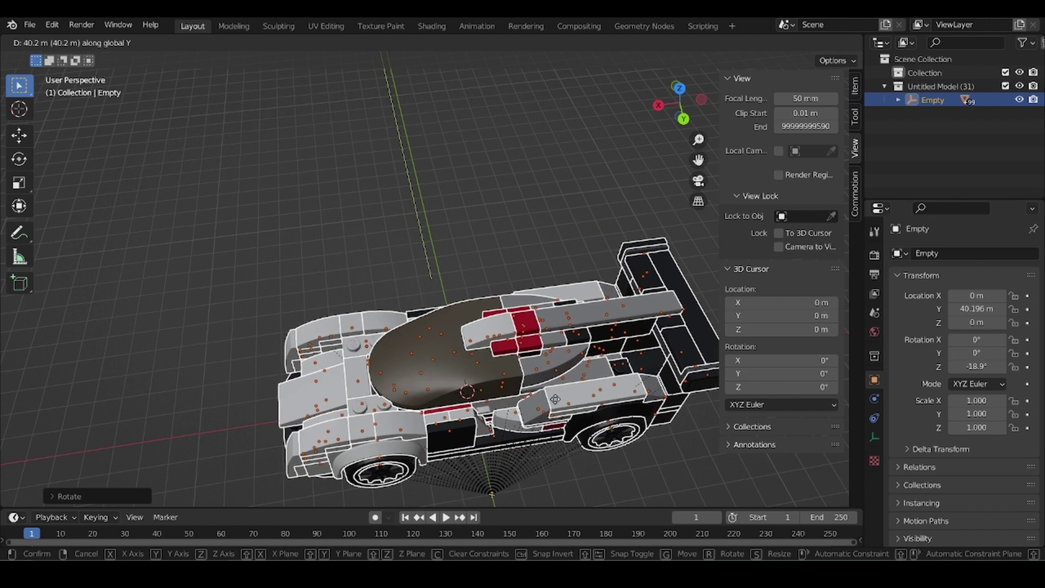
click(501, 370)
middle_drag(502, 371, 605, 389)
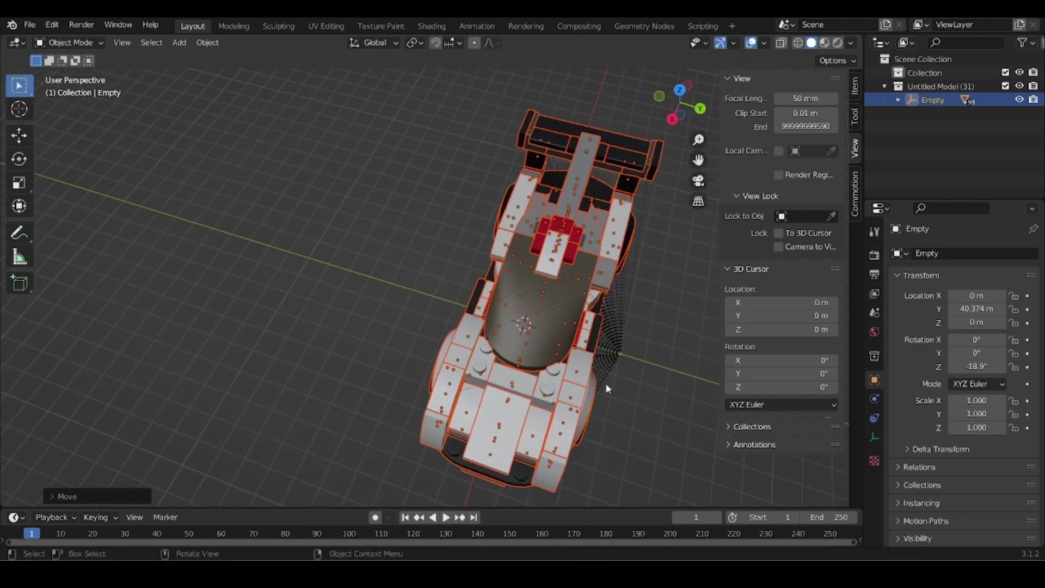
key(g)
key(y)
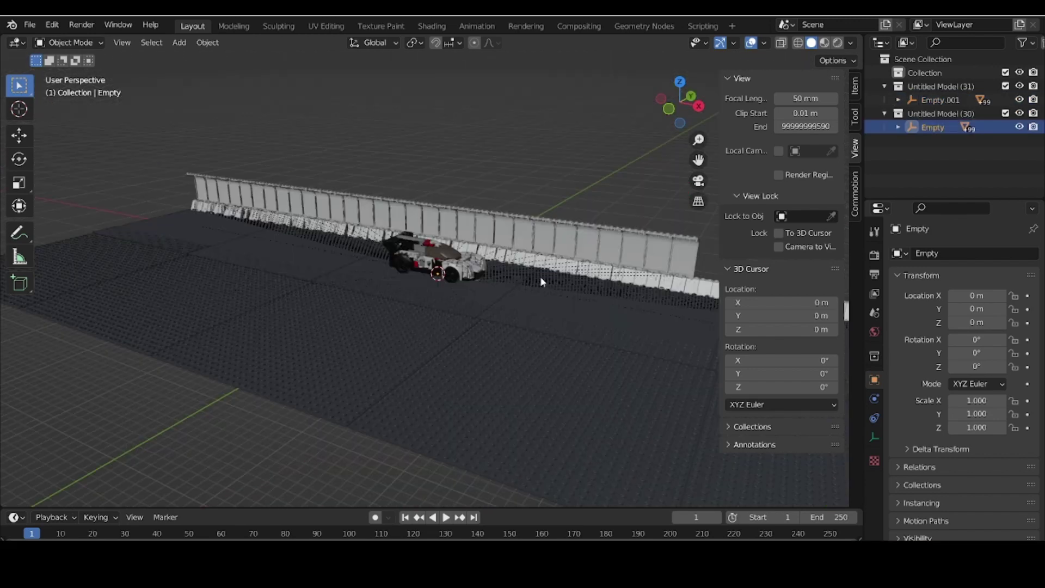
- Rotate the car's Empty.001 parent about the Z axis to about -203° and move it along Y to about -71.6 m
middle_drag(678, 340, 385, 263)
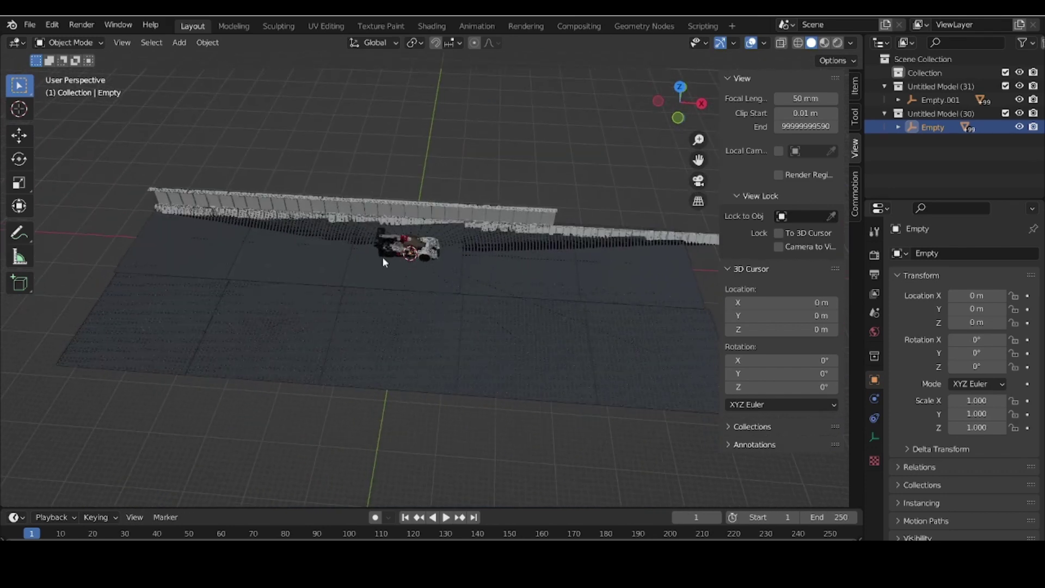
click(946, 102)
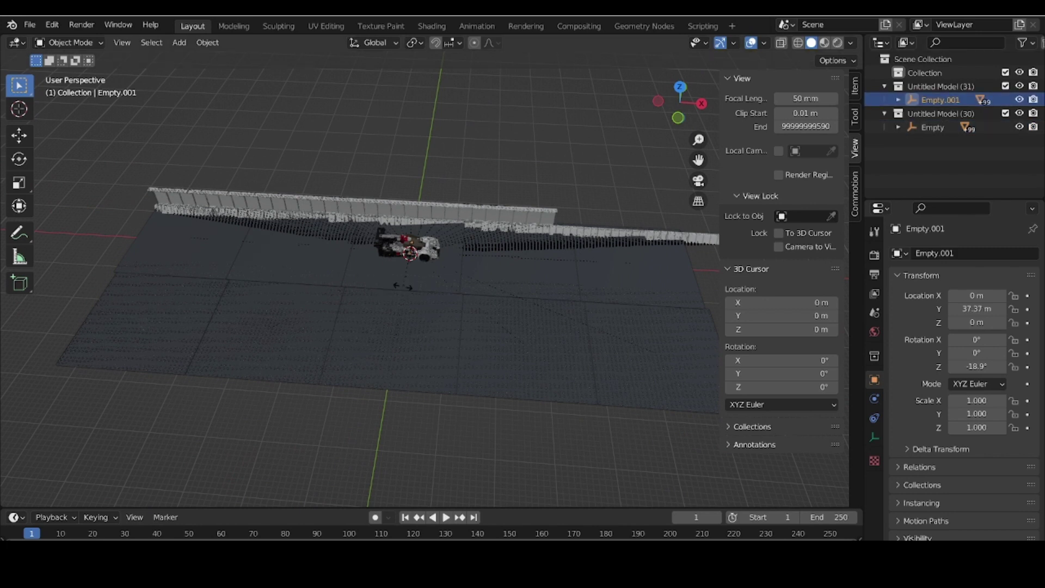
key(r)
key(z)
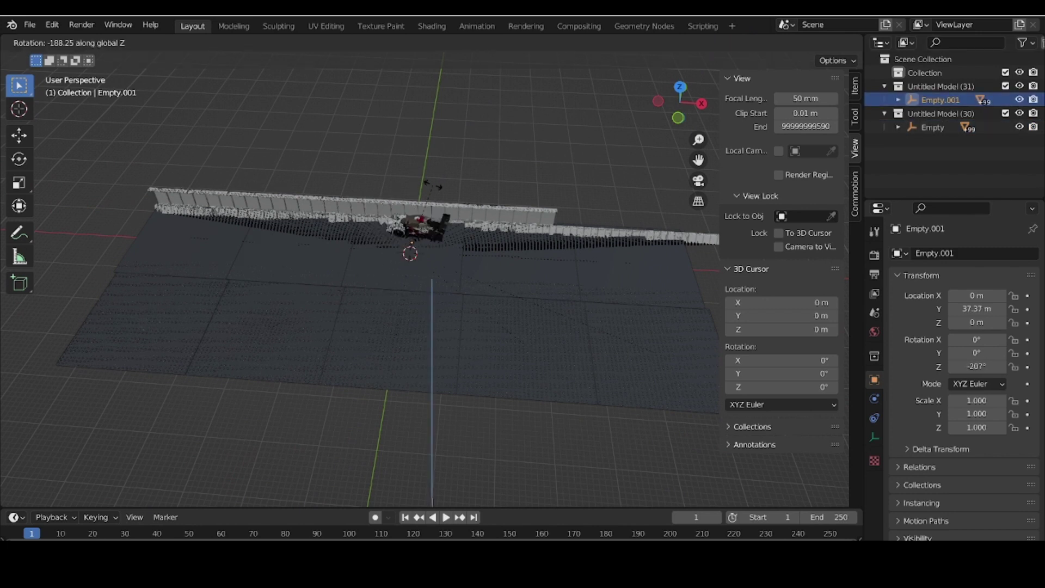
click(430, 188)
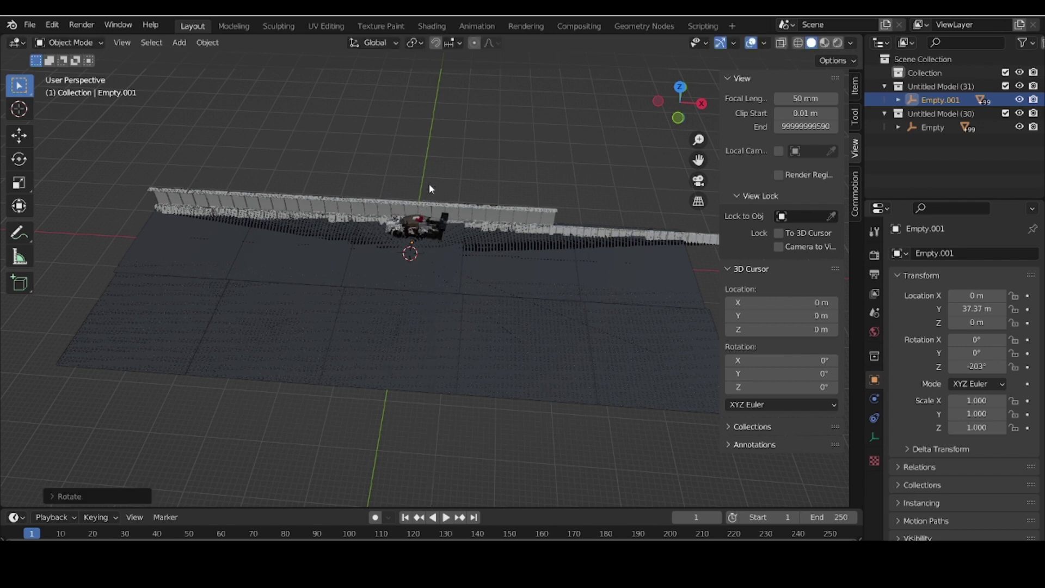
key(g)
key(y)
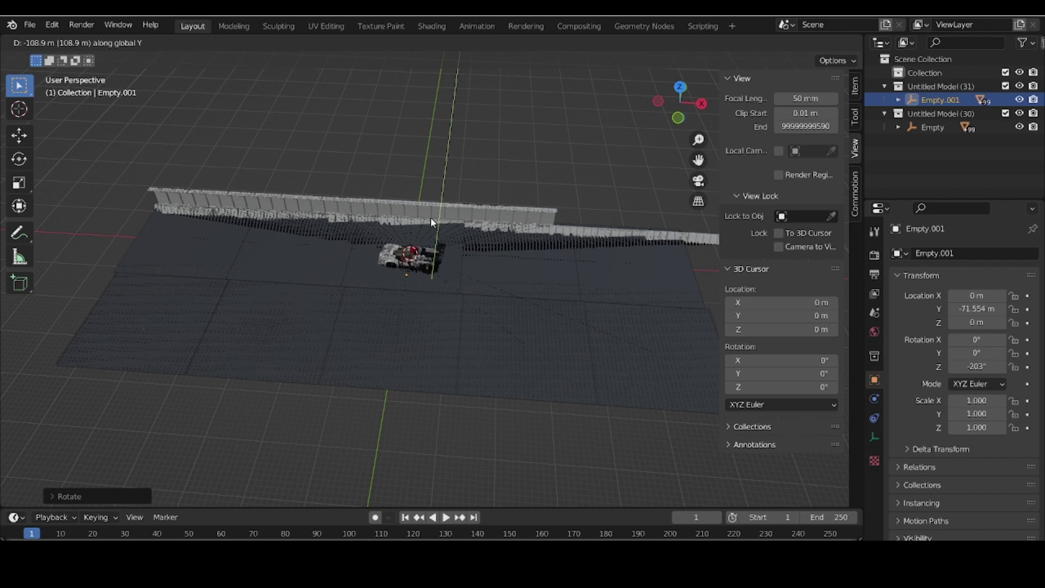
click(433, 222)
- Delete the road plates and wall pieces behind the car's rear end, keeping the stretch in front of it
drag(476, 183, 679, 471)
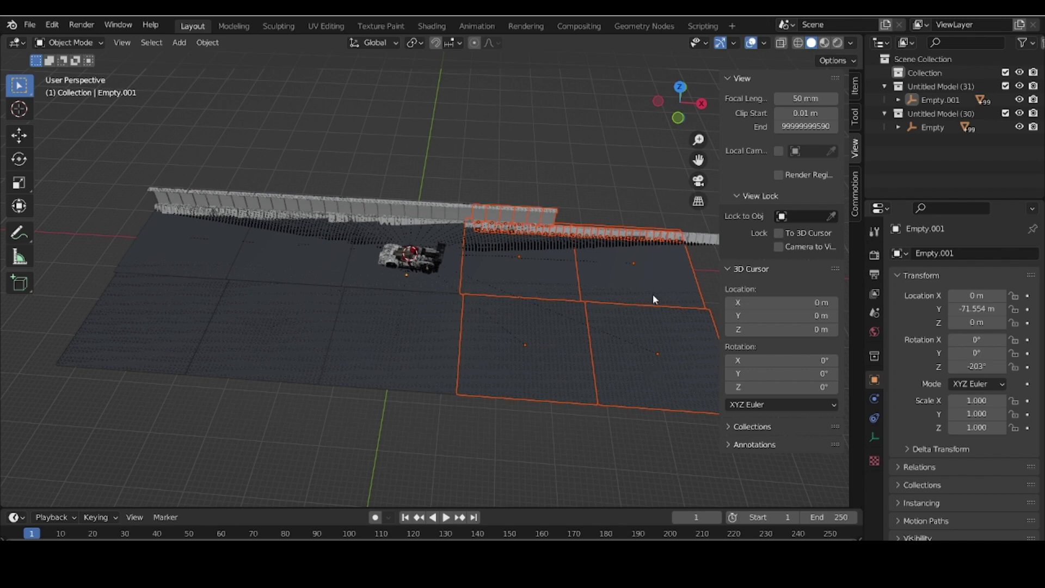
key(Delete)
scroll(653, 298, down, 2)
drag(609, 235, 681, 299)
key(Delete)
- Add a camera to the brick road scene
middle_drag(365, 297, 358, 260)
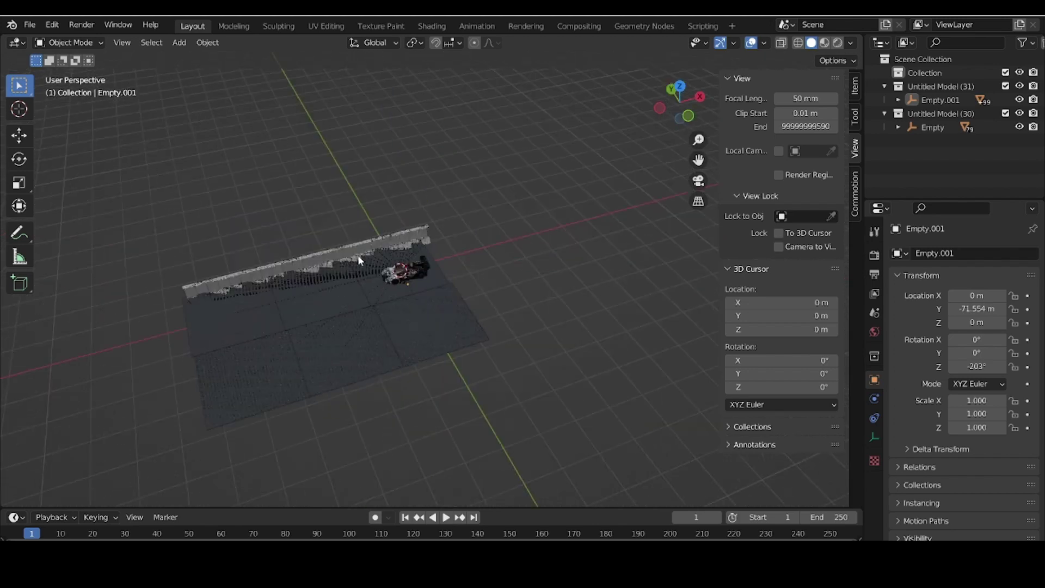
scroll(316, 276, up, 4)
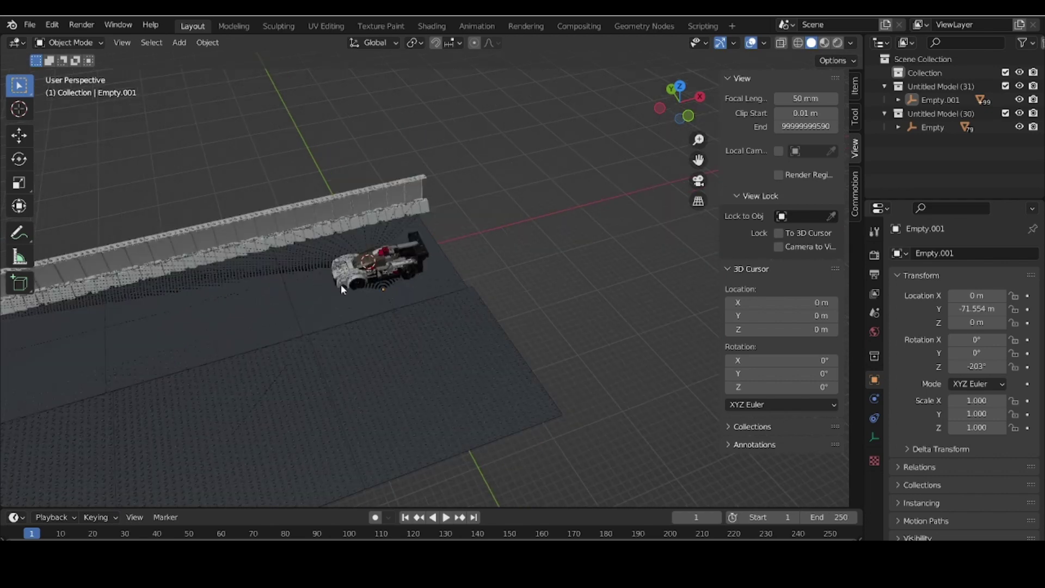
shift+middle_drag(441, 234, 544, 207)
scroll(544, 207, up, 3)
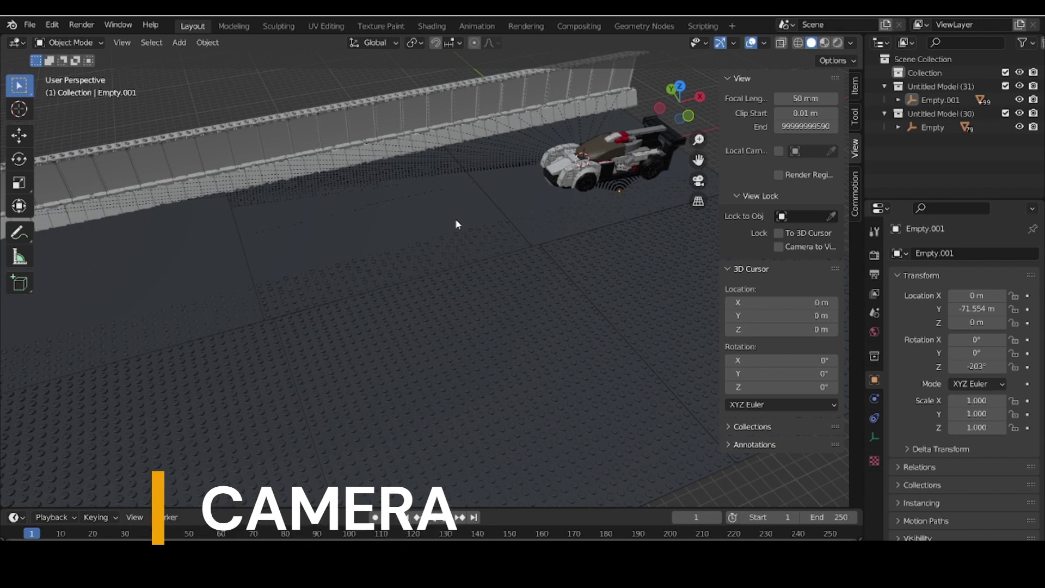
key(shift+a)
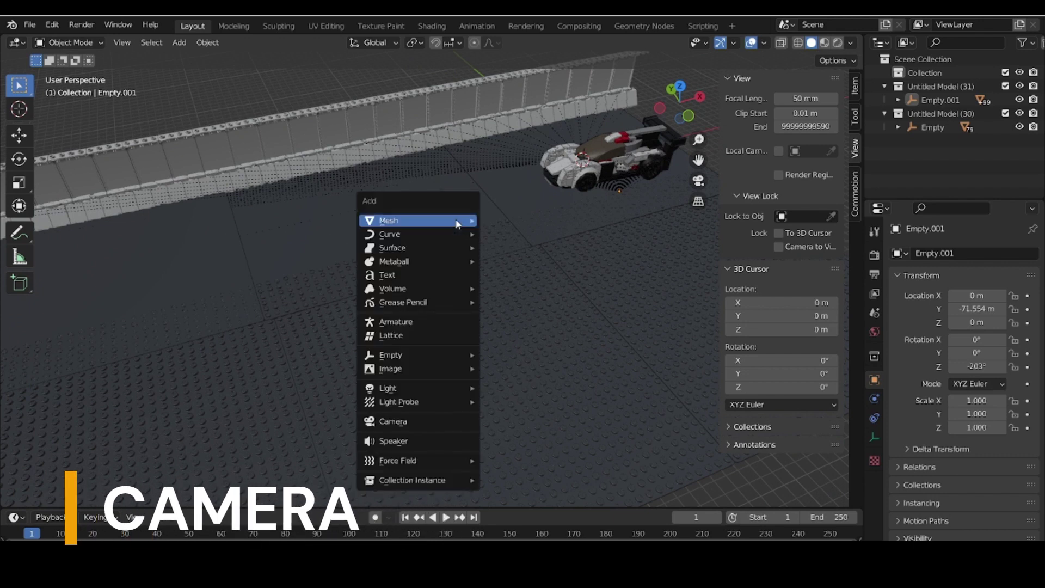
click(403, 424)
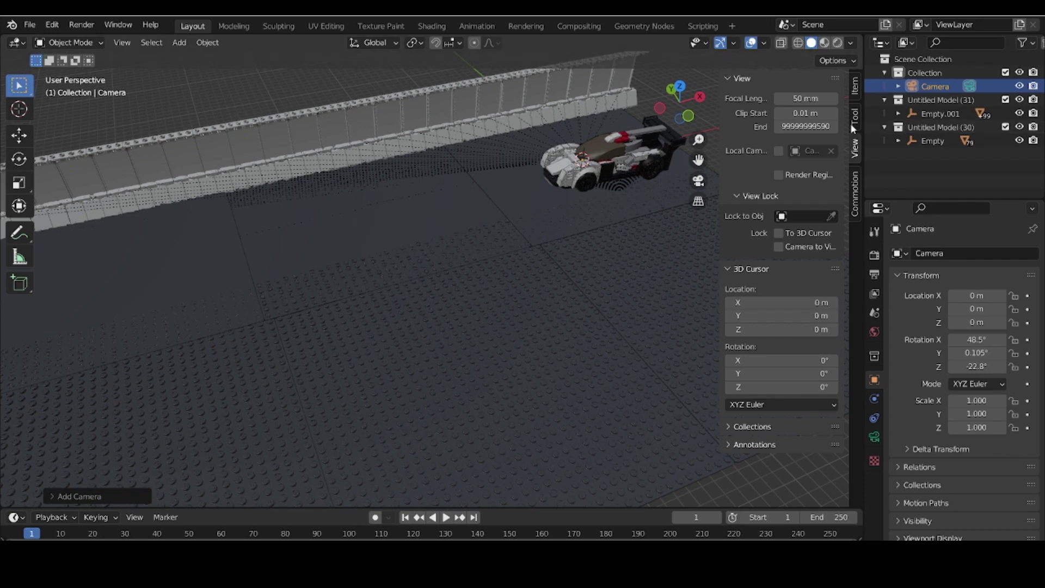
- Look through the new camera and lock the camera to the view
key(KP_0)
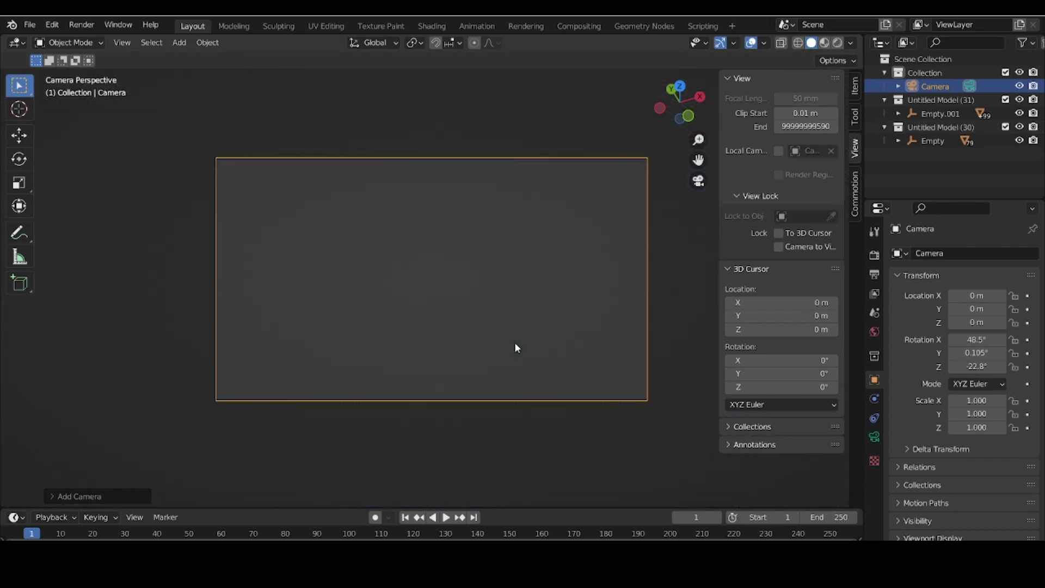
scroll(442, 279, down, 4)
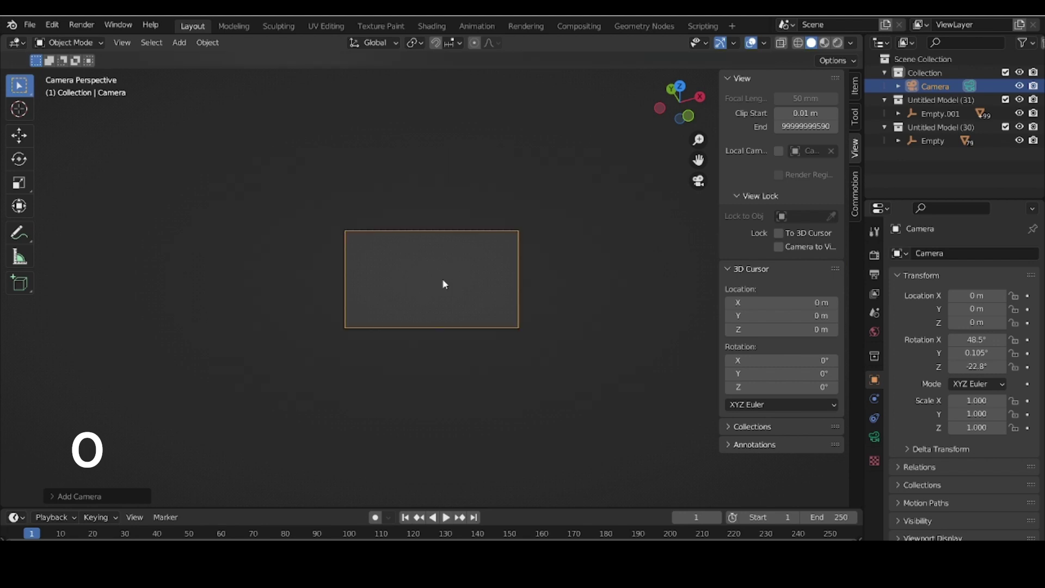
scroll(442, 279, down, 2)
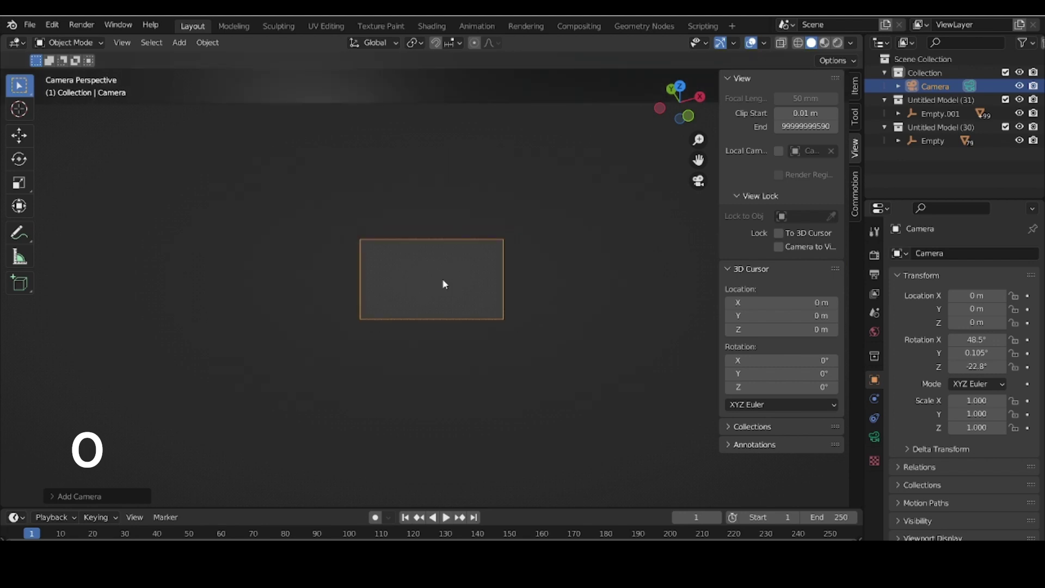
scroll(442, 278, up, 8)
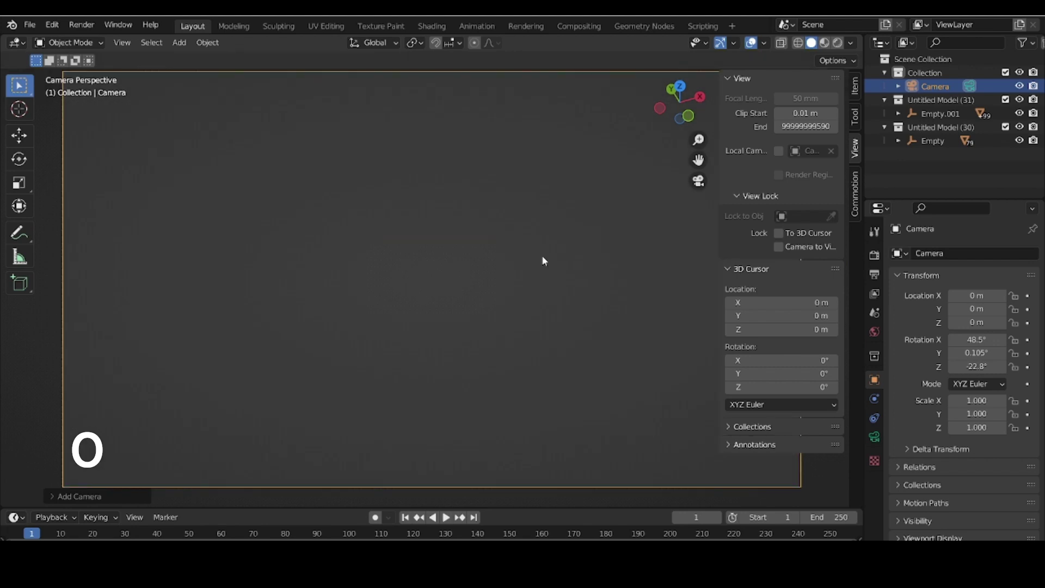
scroll(544, 261, down, 2)
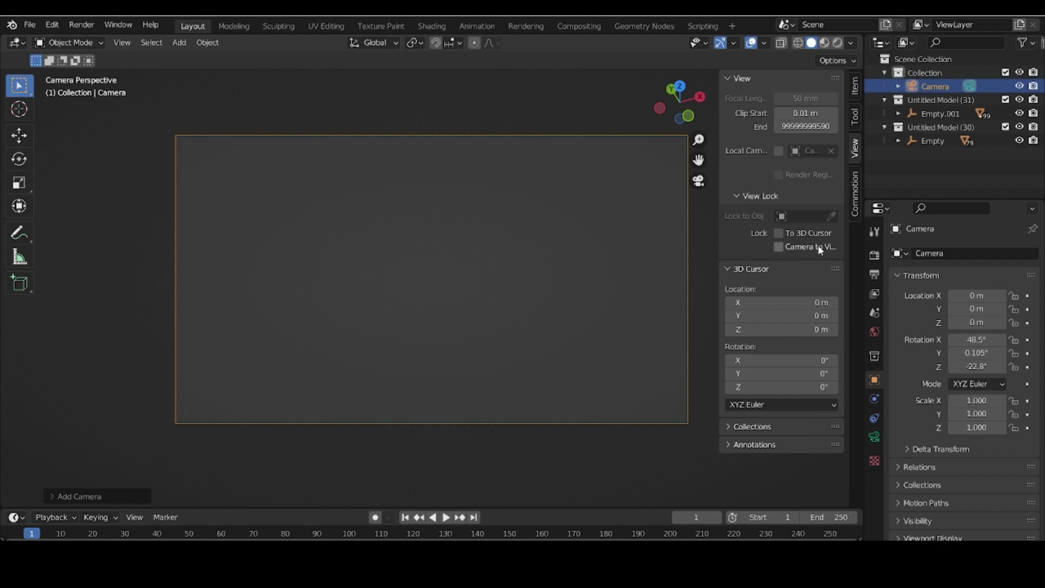
click(780, 247)
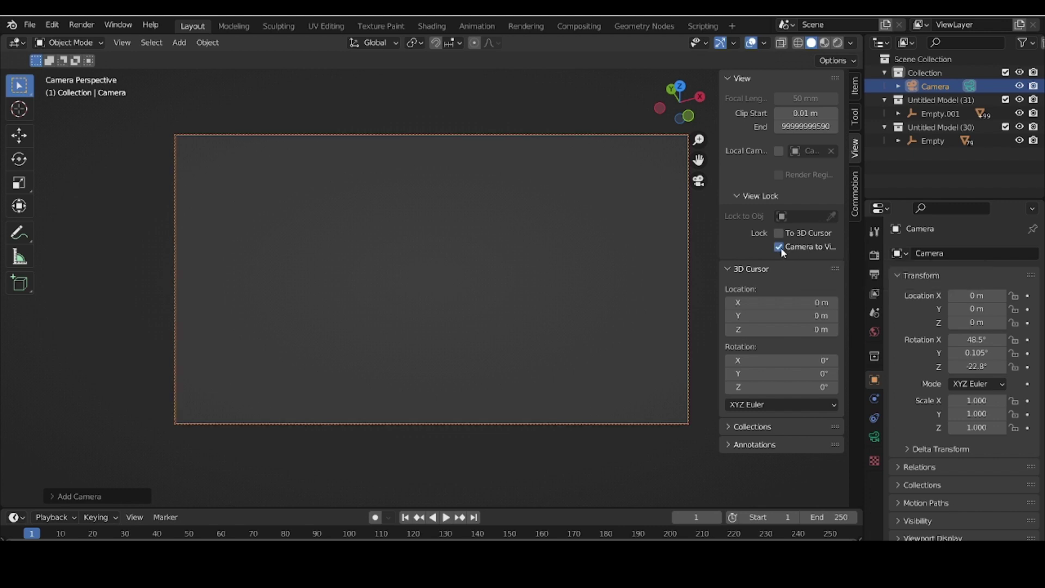
- Frame the road and the car's front through the camera at about X -292, Y -197, Z 73 m, rotated 74.1°, 0.13°, -37.2°
scroll(358, 248, down, 5)
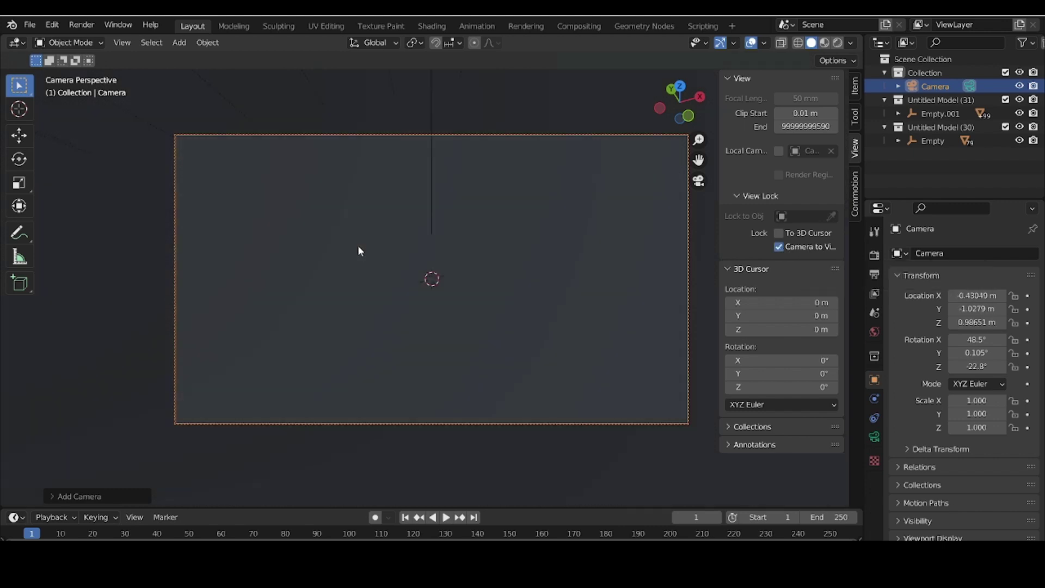
scroll(403, 262, down, 5)
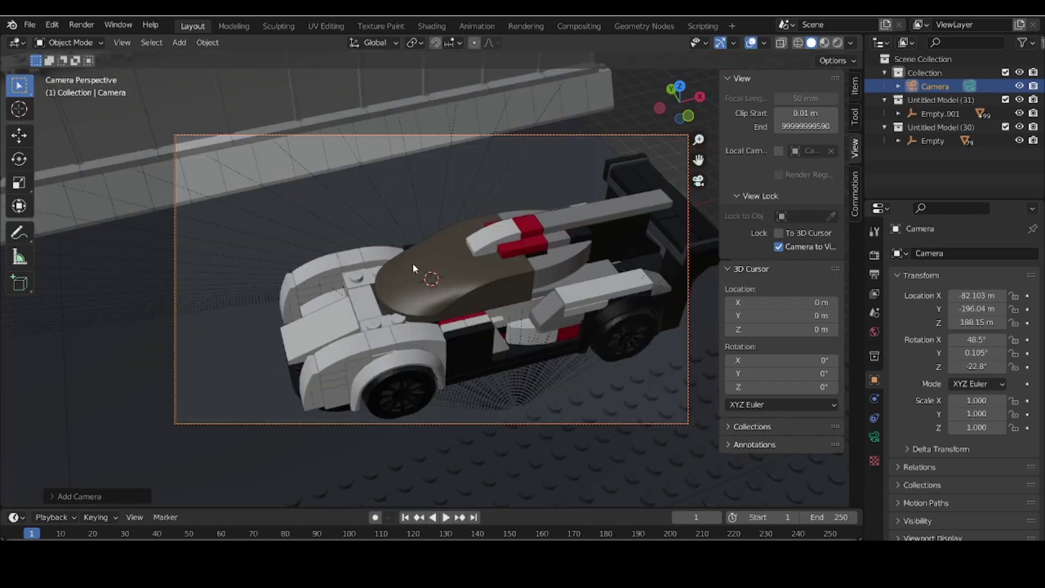
middle_drag(454, 250, 496, 208)
scroll(479, 239, down, 5)
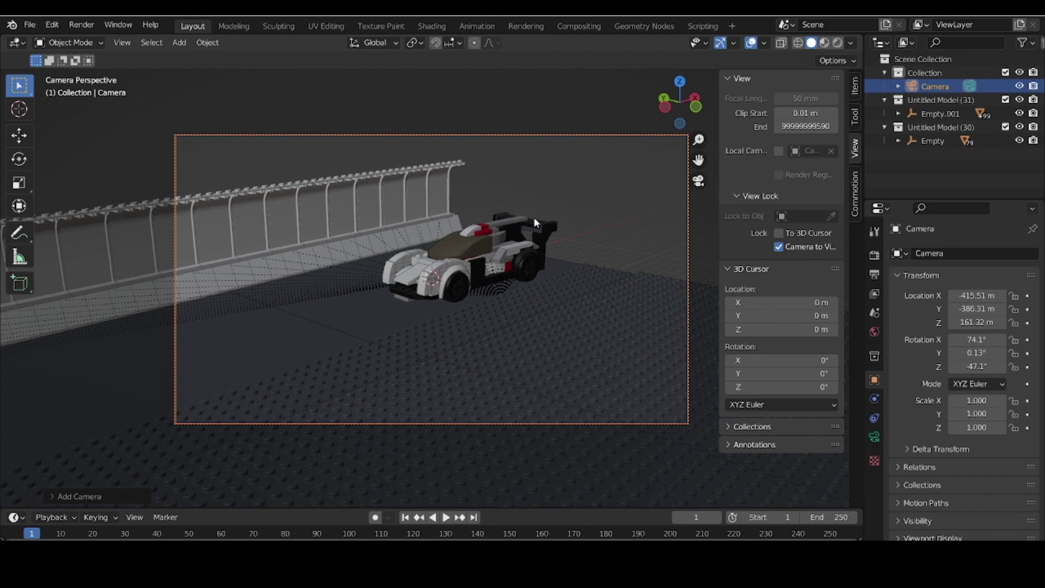
scroll(534, 216, up, 5)
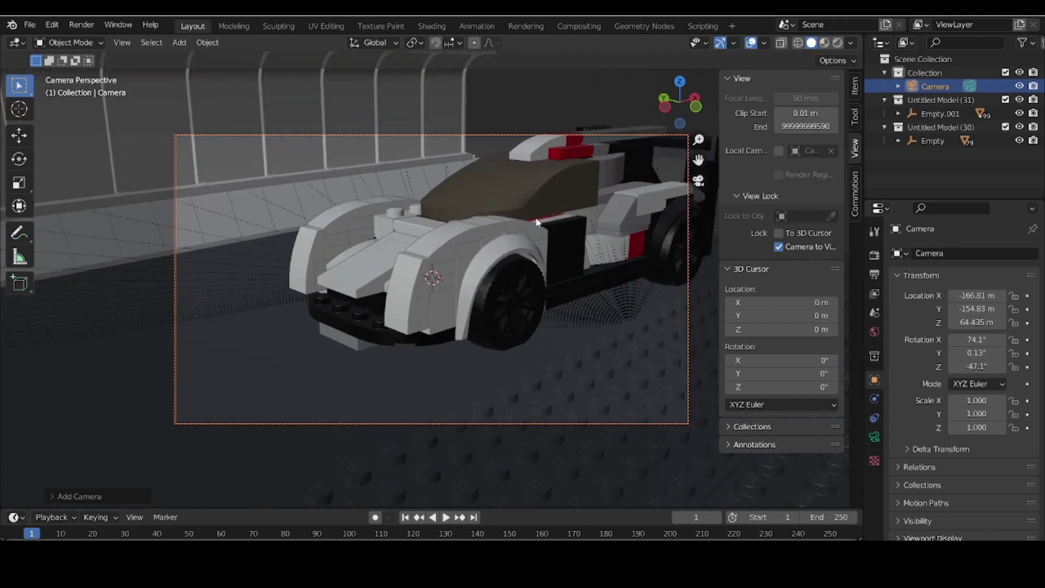
mouse_move(536, 222)
middle_down()
mouse_move(520, 222)
mouse_move(662, 201)
mouse_move(663, 218)
mouse_move(547, 232)
middle_up()
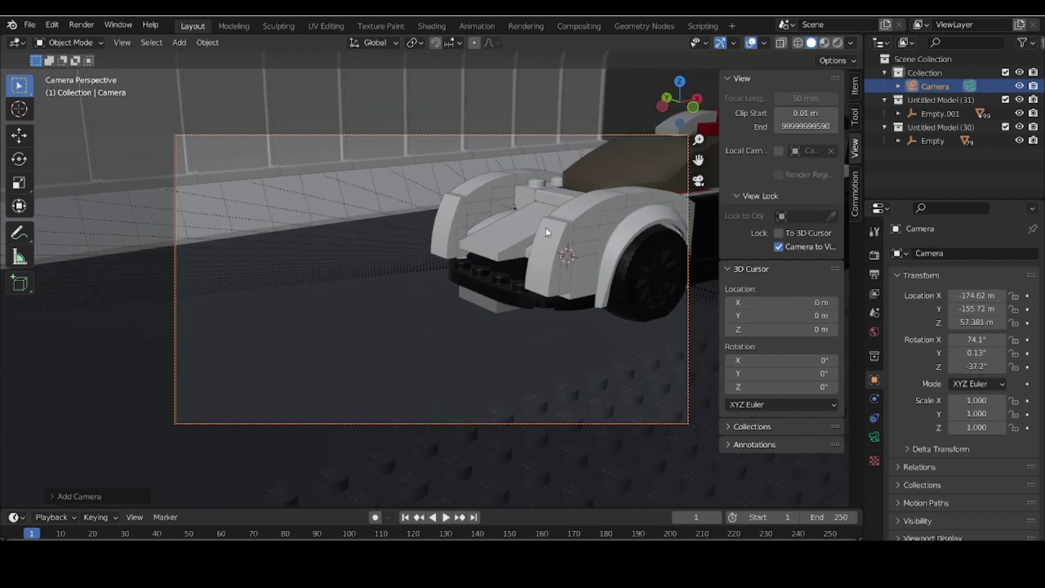
shift+middle_drag(656, 191, 681, 184)
scroll(597, 222, down, 2)
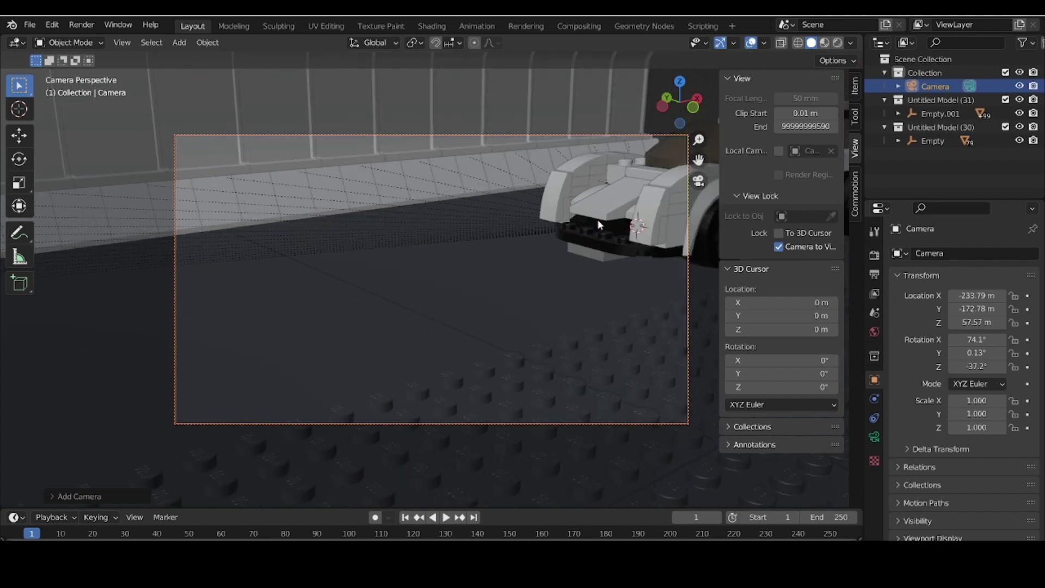
shift+middle_drag(520, 248, 569, 248)
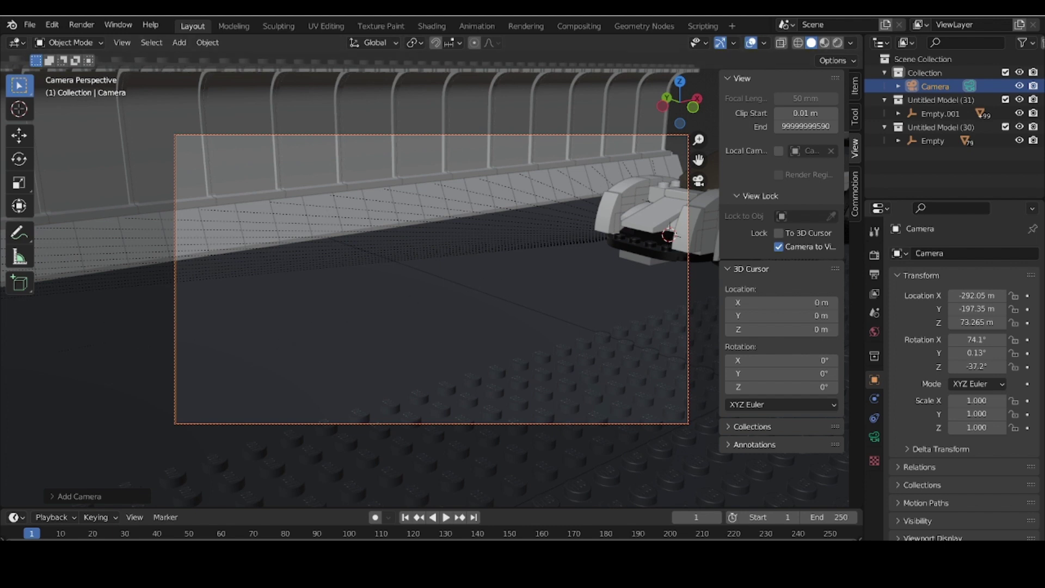
- Set the animation's end frame to 40
click(832, 516)
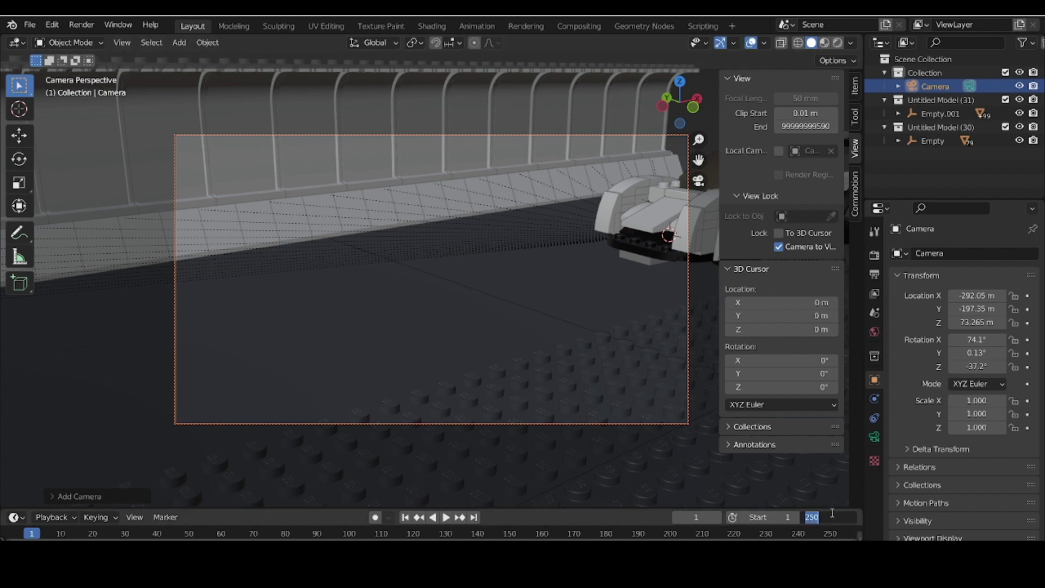
text(40)
key(Return)
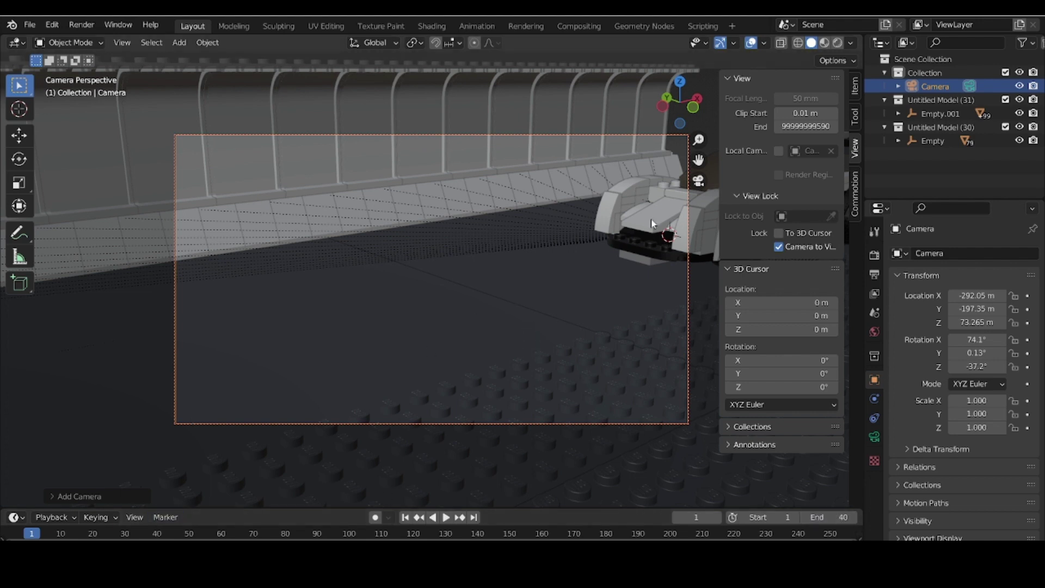
- Insert a Location & Rotation keyframe for the car's Empty.001 parent at frame 1
click(939, 114)
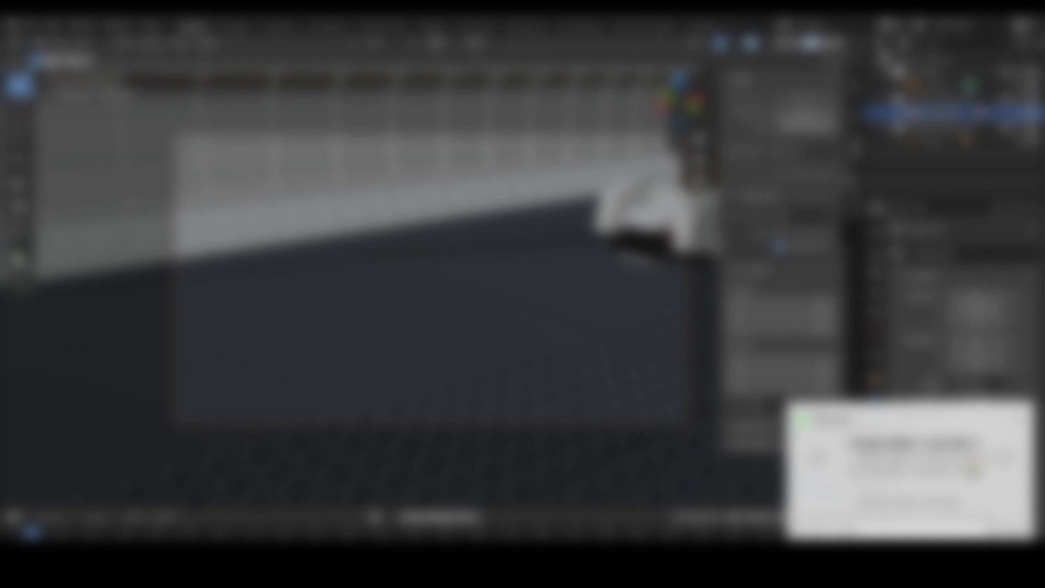
key(i)
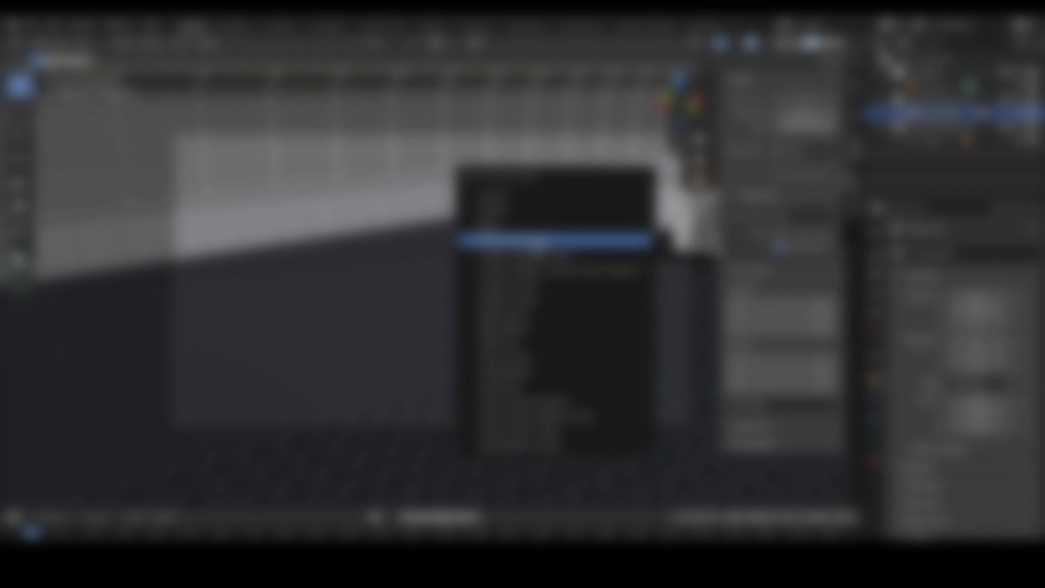
click(649, 237)
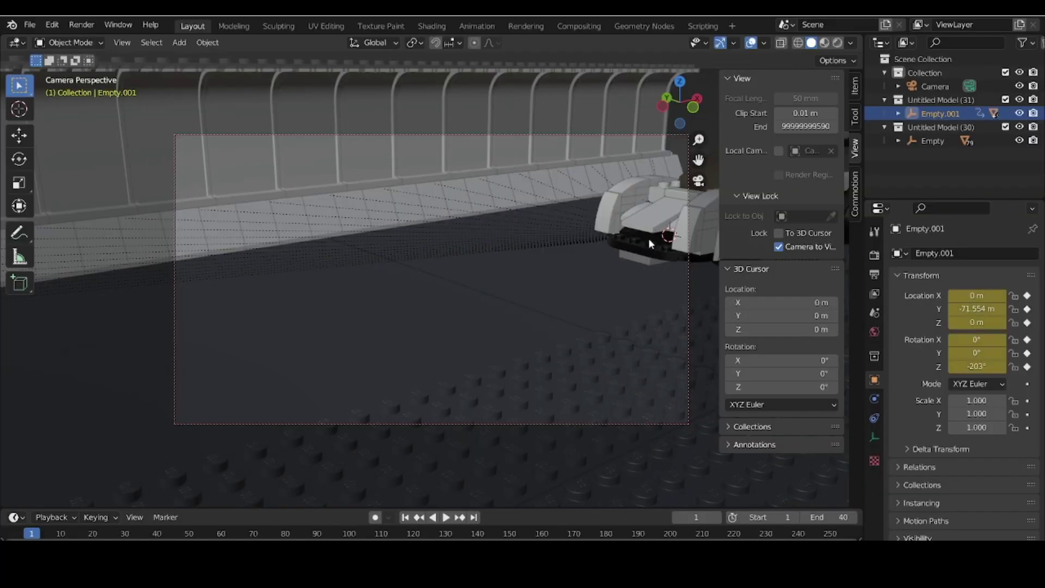
- Try to move the car's Empty.001 parent along its local X axis to about X -364 m, Y 86 m
key(r)
key(x)
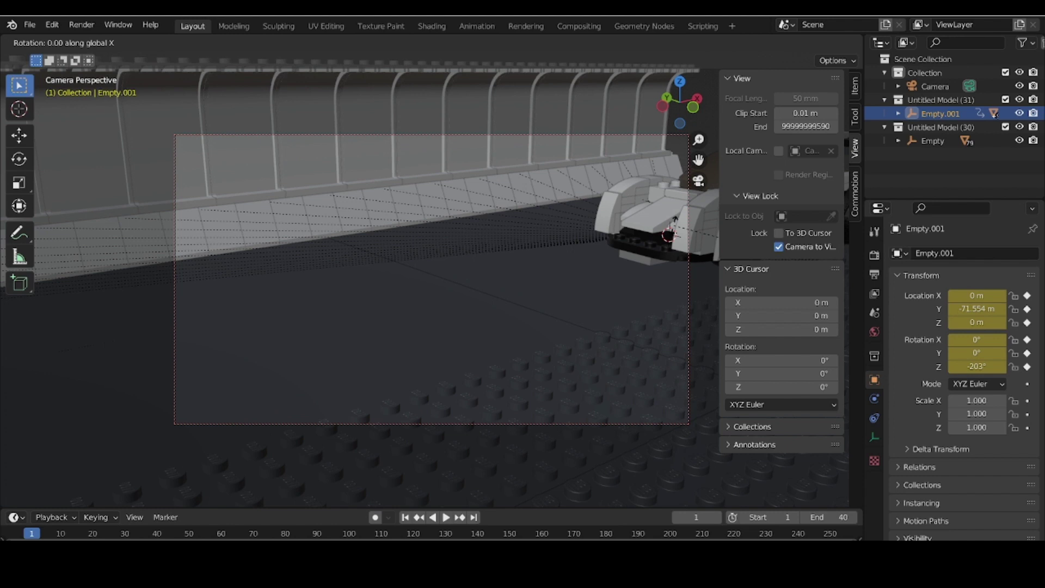
key(Escape)
key(g)
key(x)
key(x)
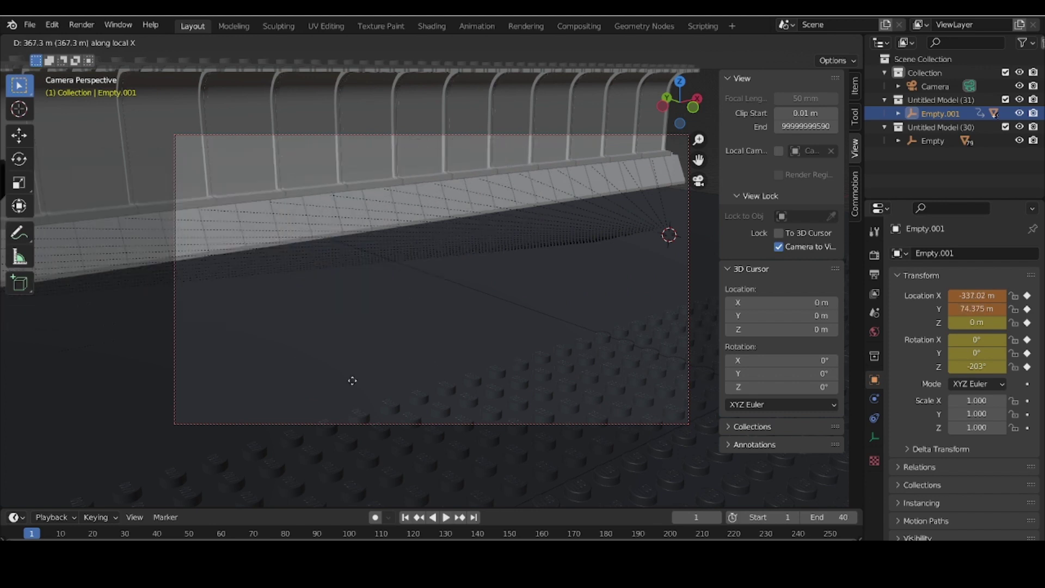
click(322, 388)
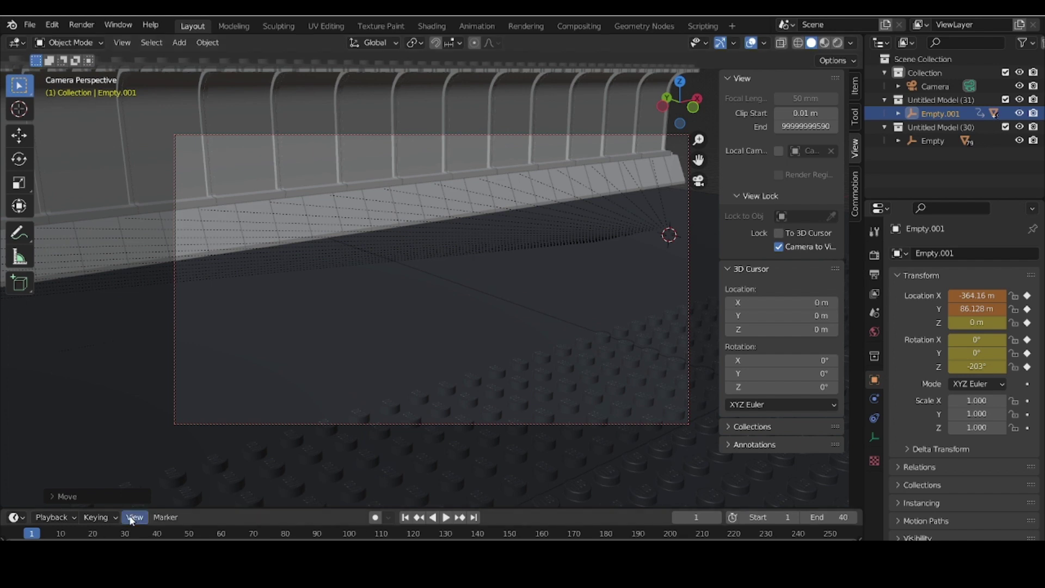
- At frame 40, move Empty.001 along global X to about -348 m and insert a Location & Rotation keyframe
click(158, 535)
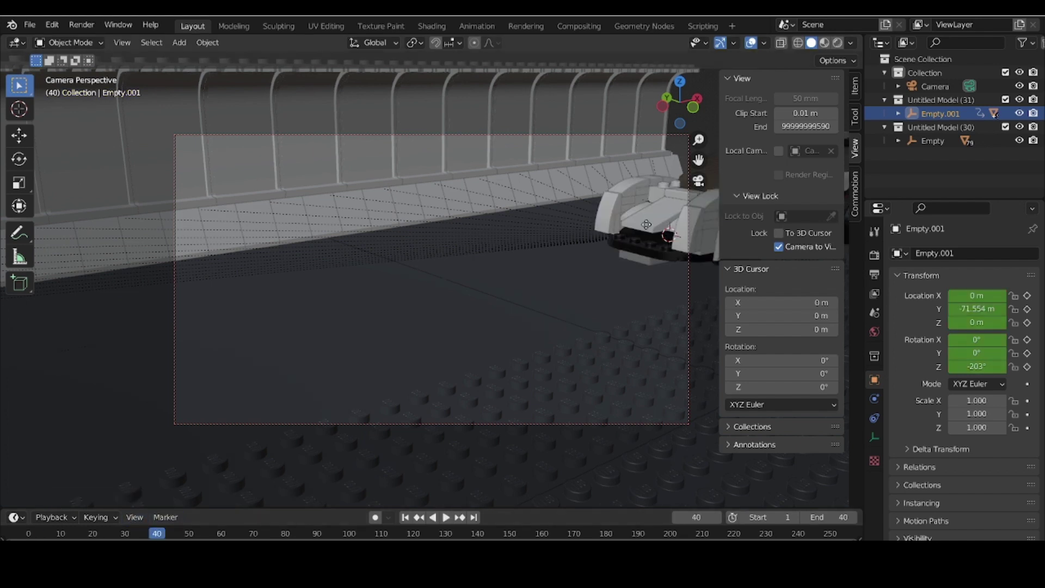
key(g)
key(x)
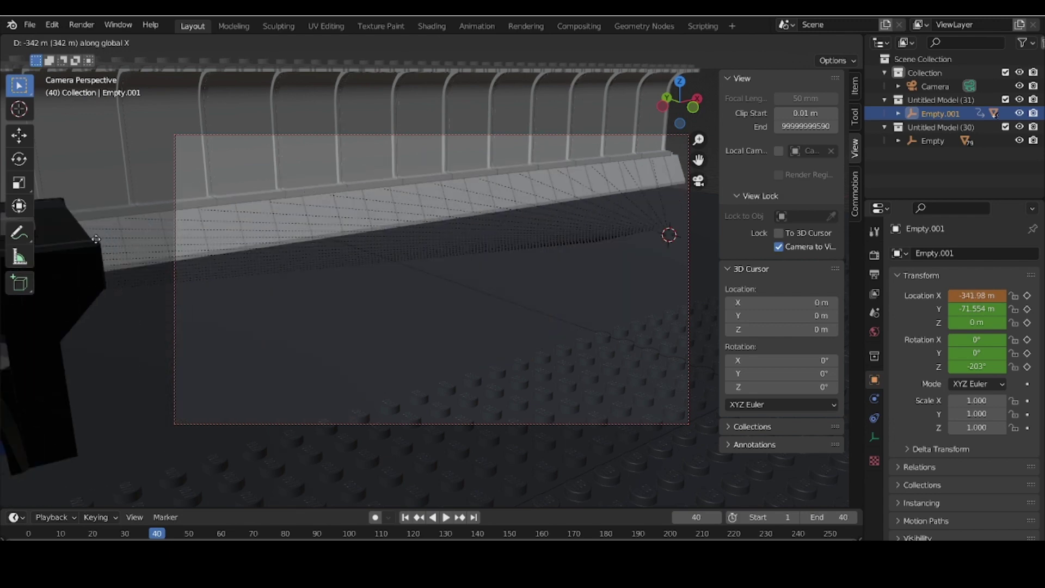
click(96, 238)
key(i)
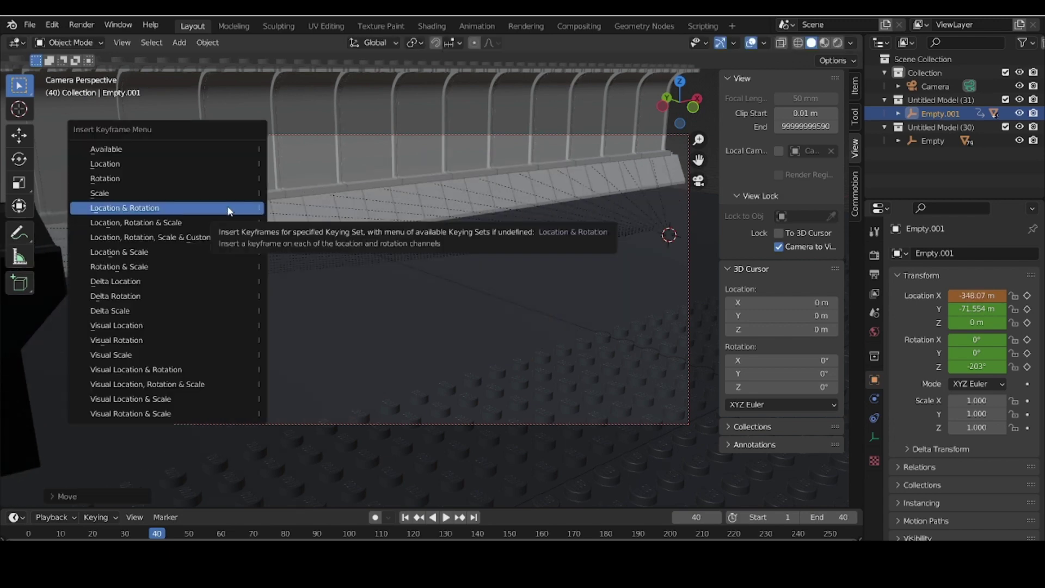
click(230, 208)
- Play the car animation from the start through the camera to check its movement
click(35, 534)
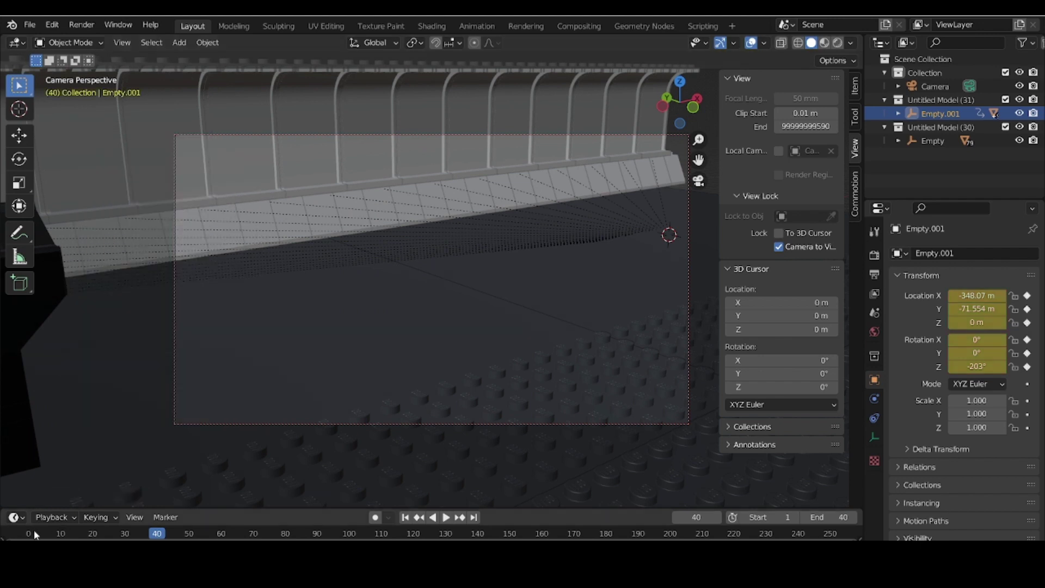
key(space)
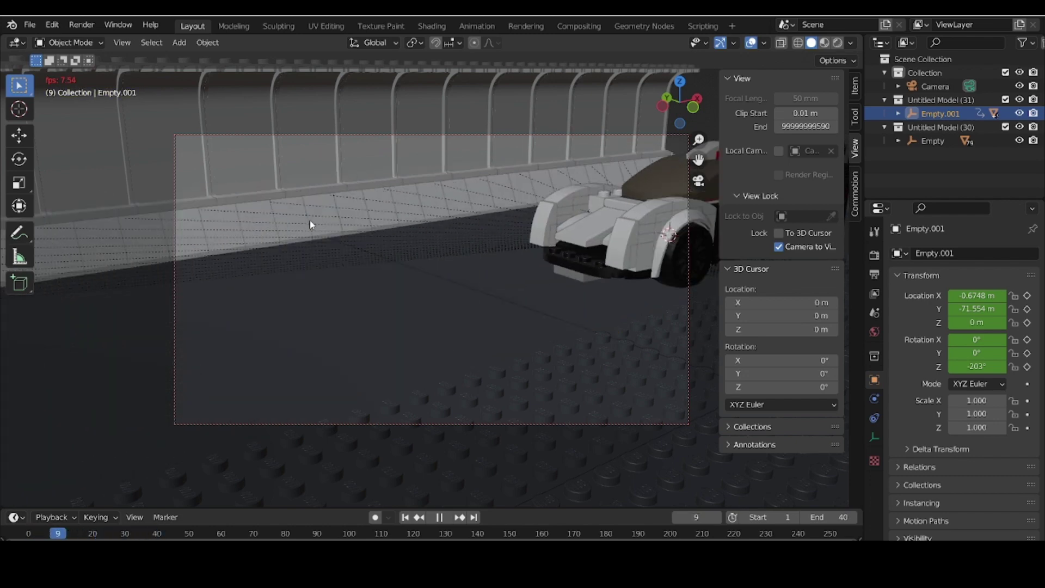
key(space)
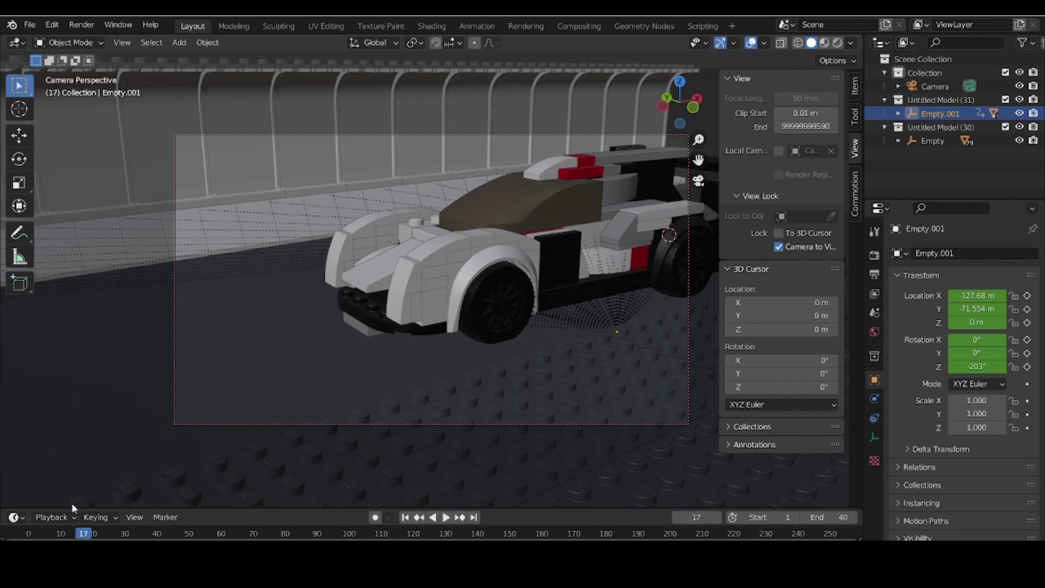
click(30, 535)
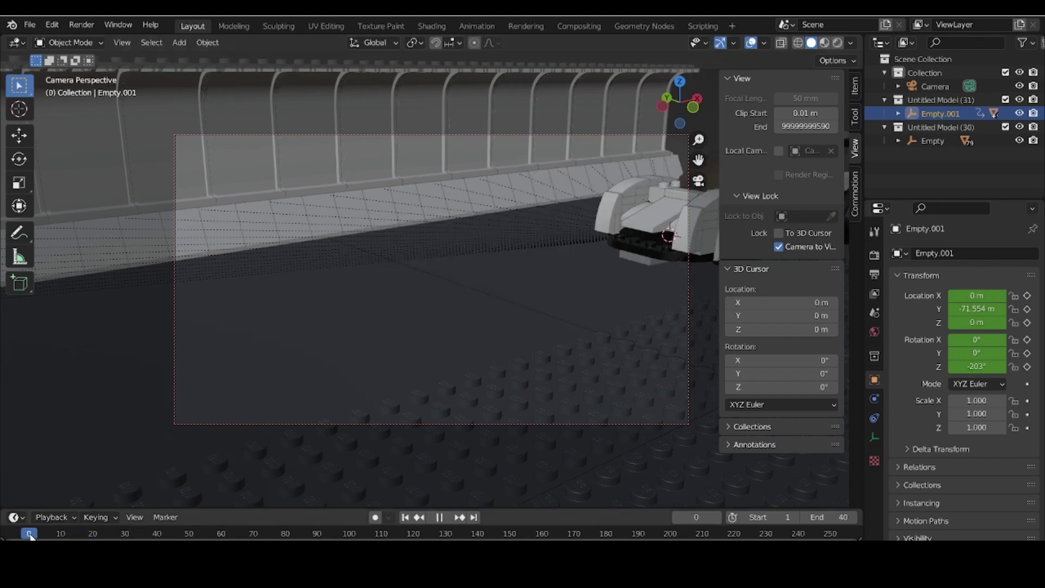
- Select the camera and insert a Location & Rotation keyframe for it at frame 1
click(284, 424)
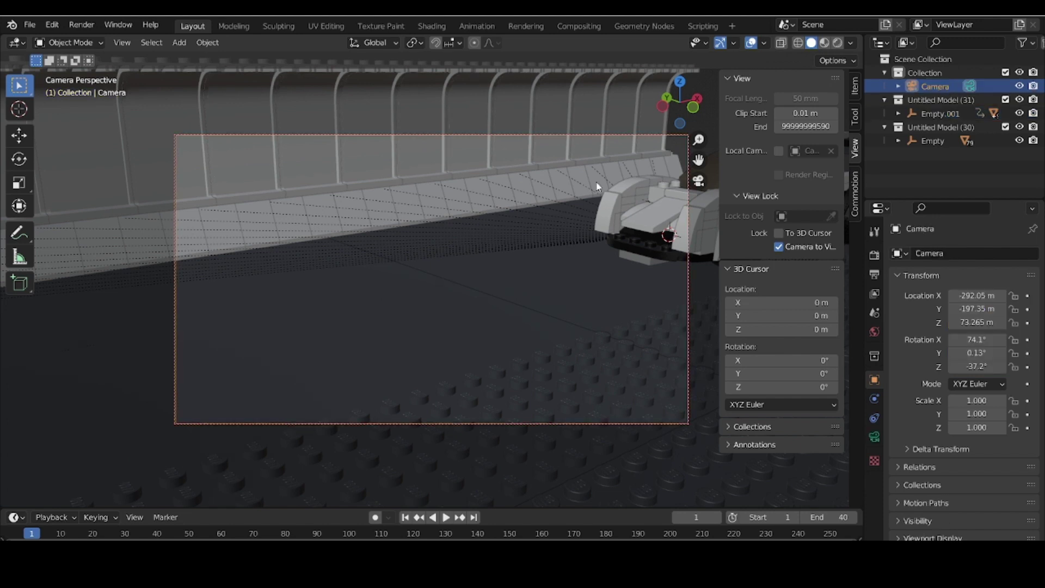
key(i)
key(Return)
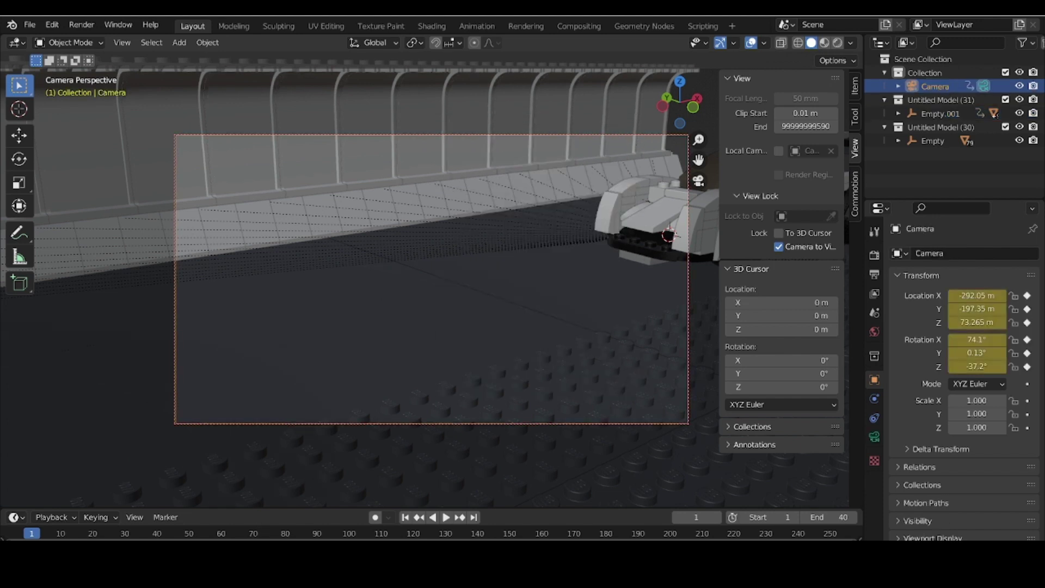
- Go to frame 40 of the animation with the camera selected
click(158, 535)
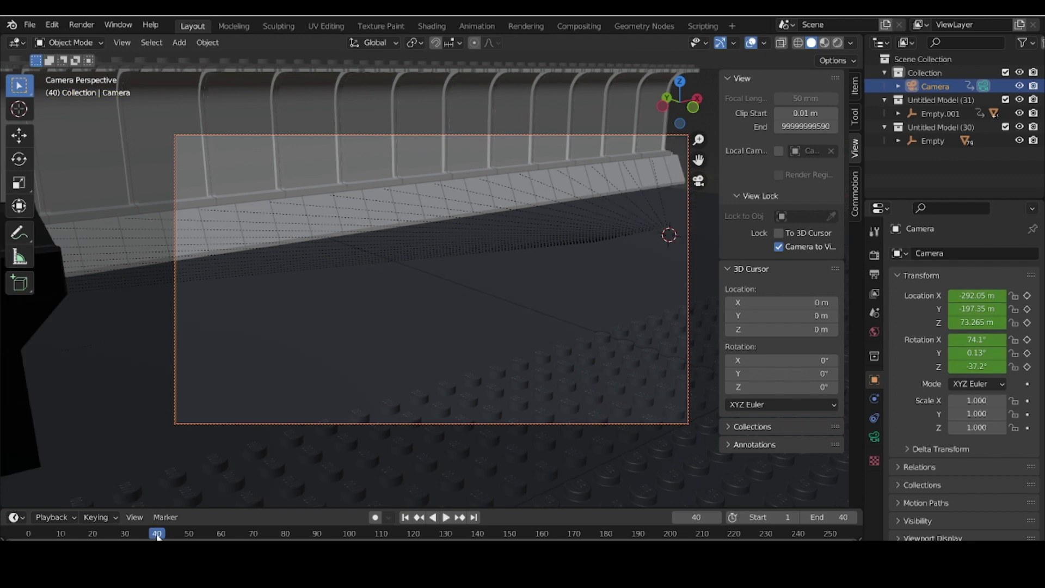
mouse_move(536, 279)
middle_down()
mouse_move(525, 279)
mouse_move(534, 280)
middle_up()
key(r)
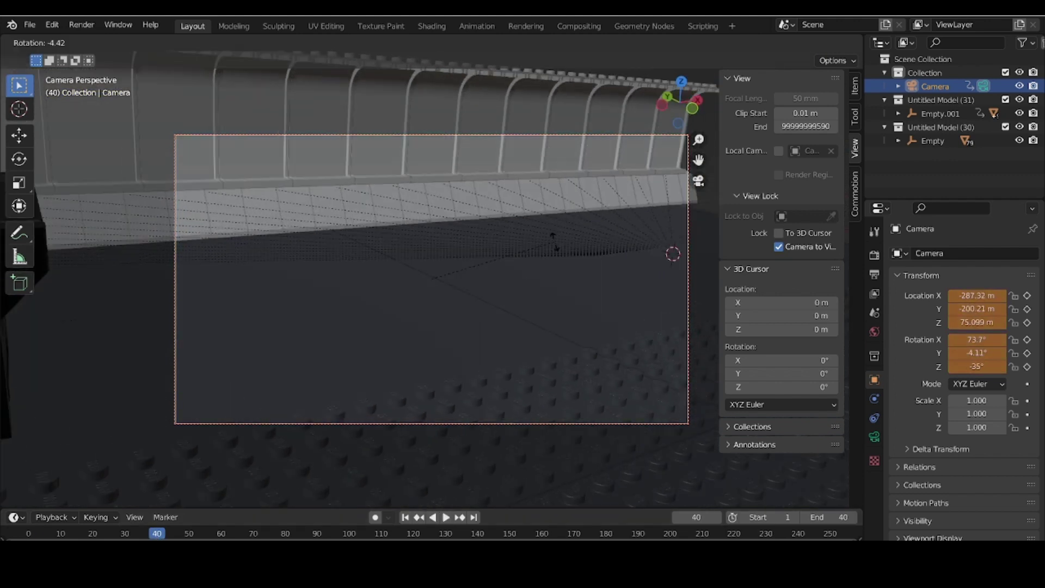
click(546, 245)
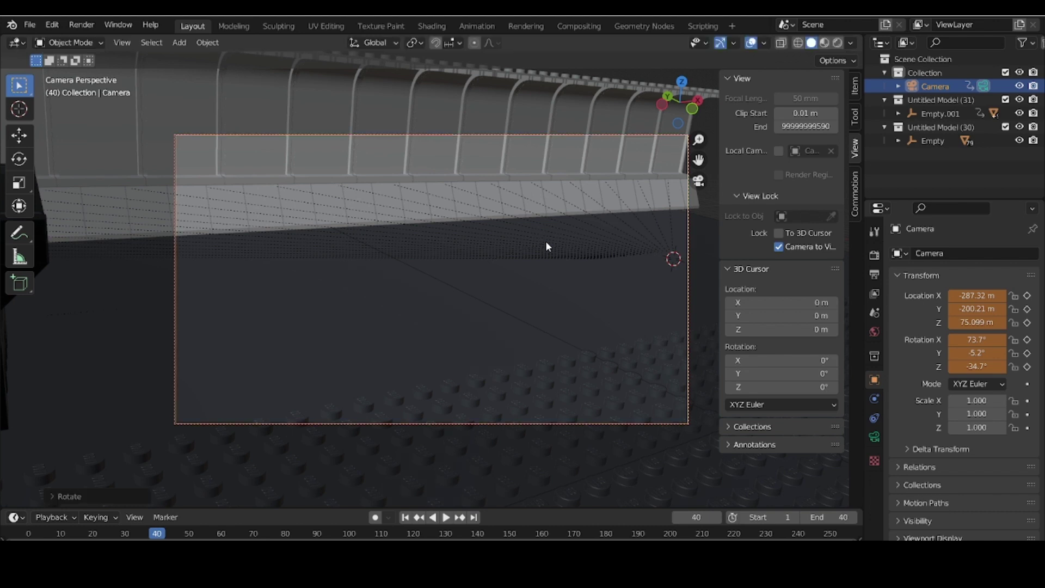
key(ctrl+z)
key(ctrl+z)
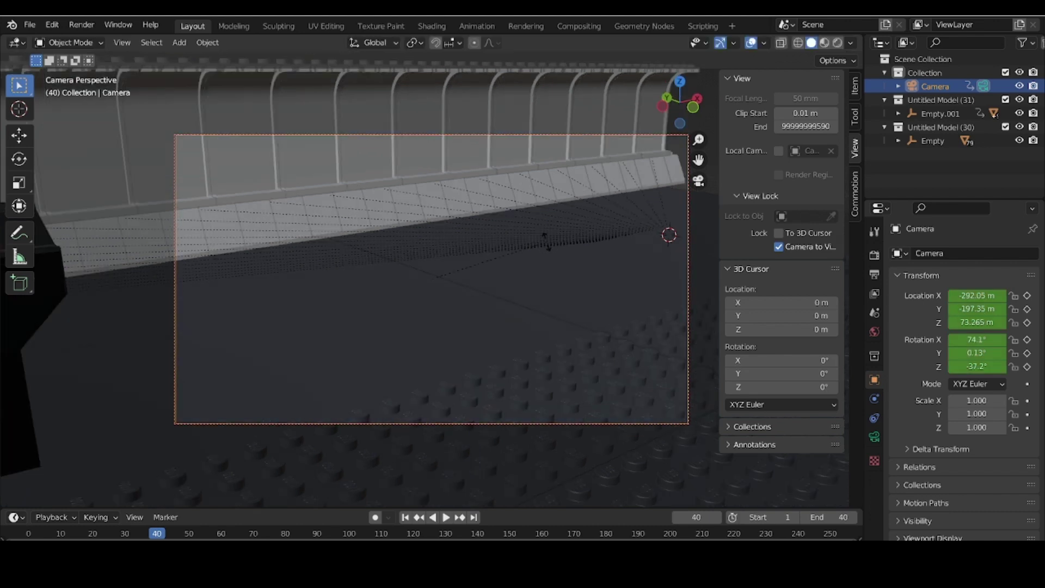
- At frame 40, rotate the camera about global Z to about 21.1° so it faces the car, and insert a Location & Rotation keyframe
key(r)
key(z)
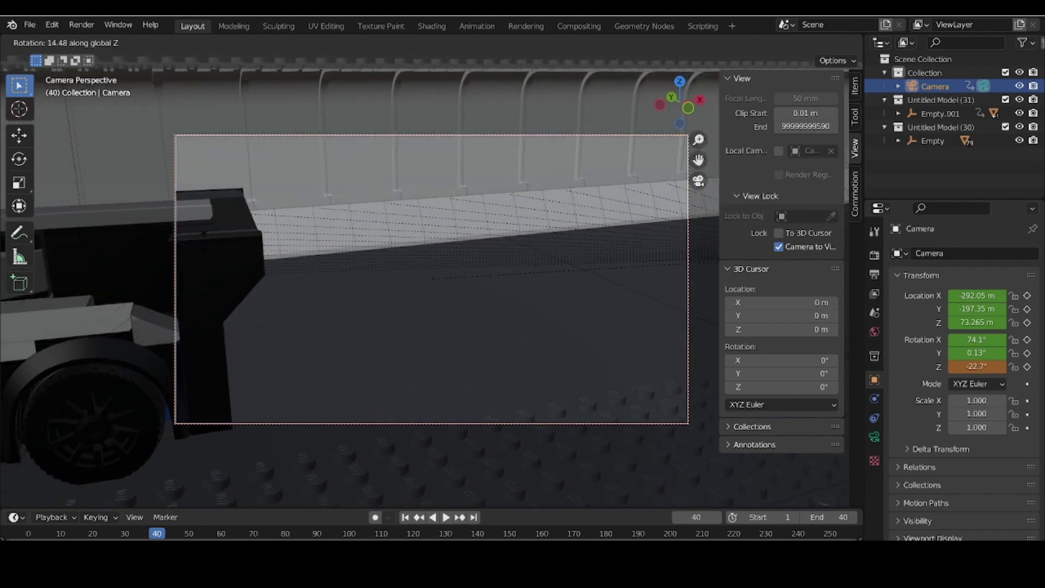
click(510, 370)
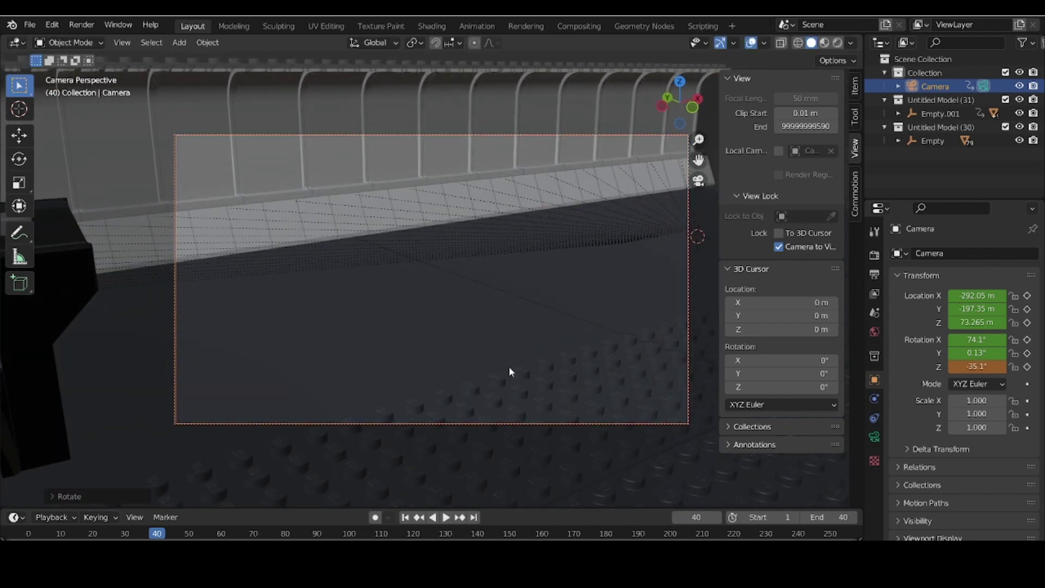
key(r)
key(z)
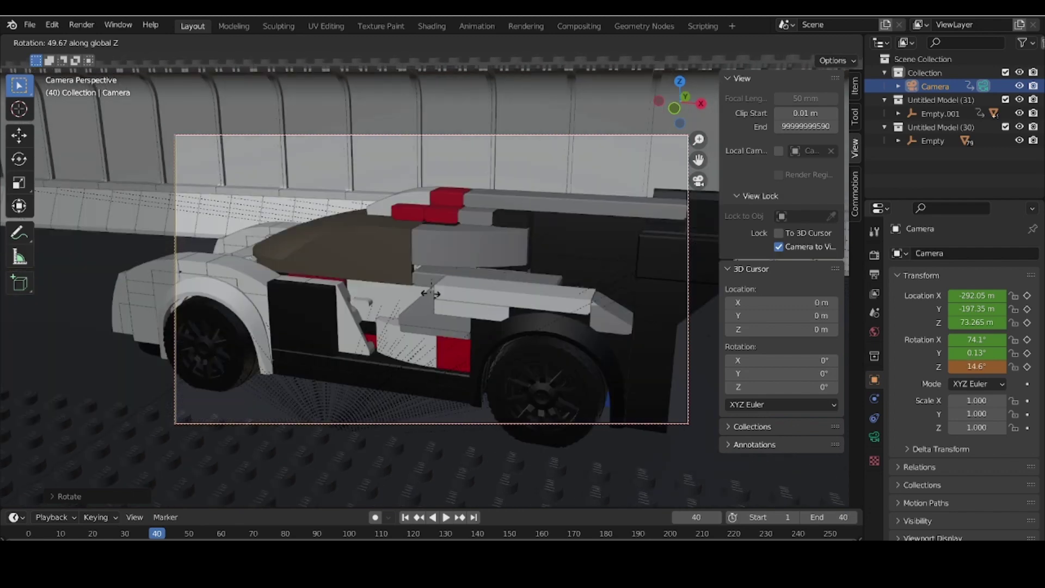
click(429, 293)
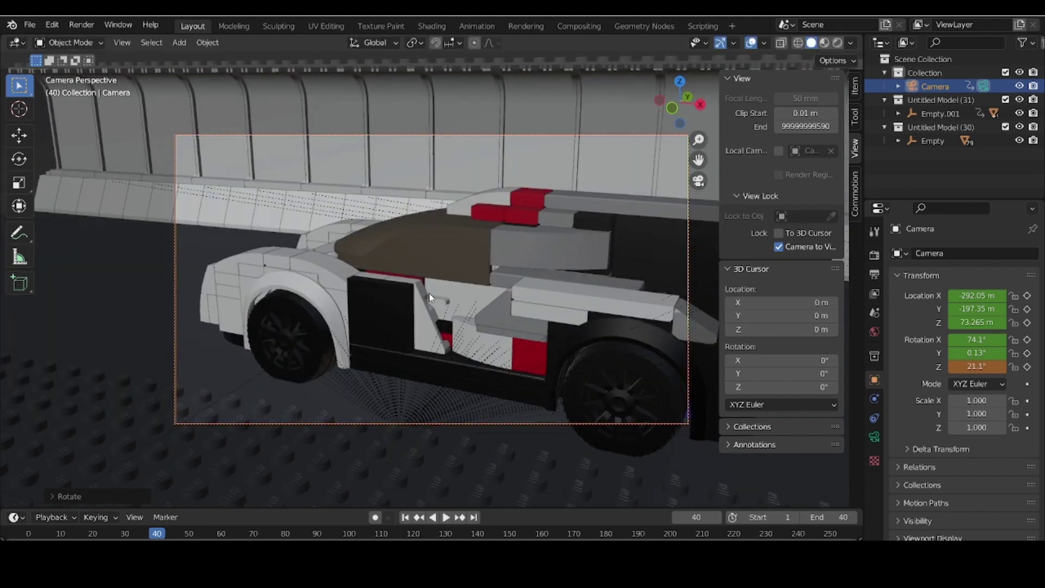
key(i)
click(411, 221)
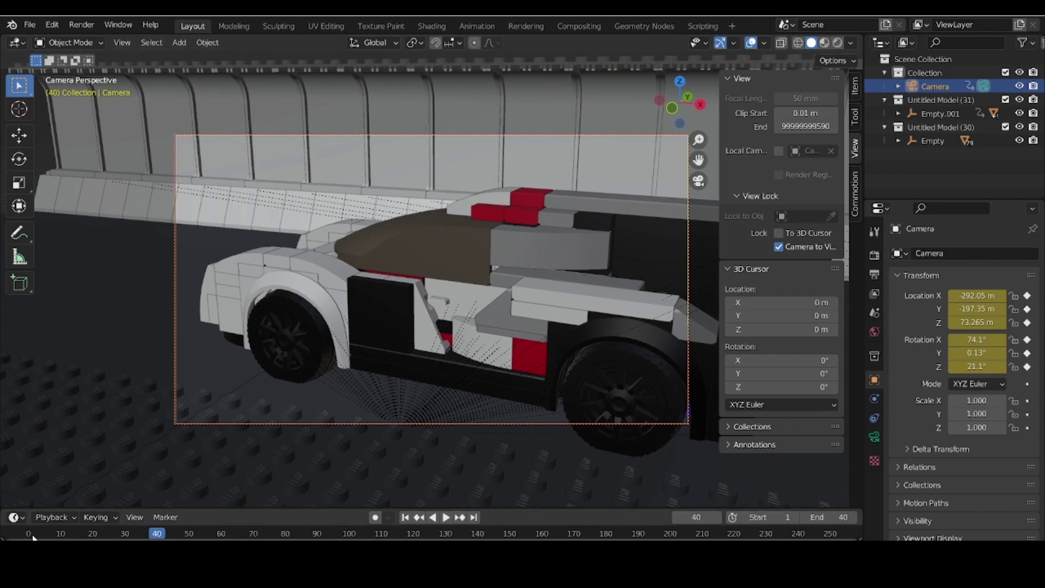
- Play the animation from the first frame to check how the camera follows the car
key(shift+Left)
key(space)
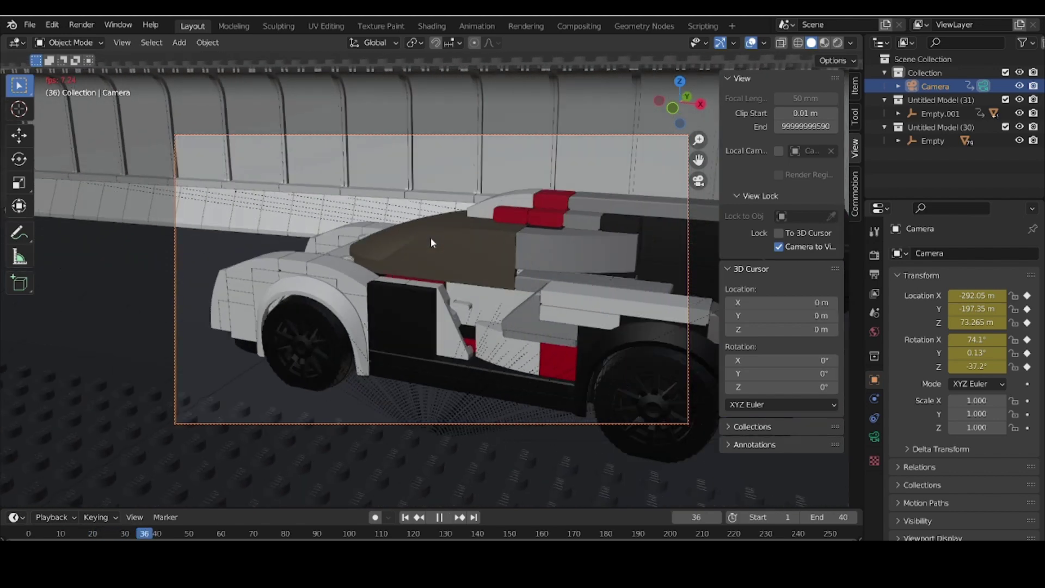
key(space)
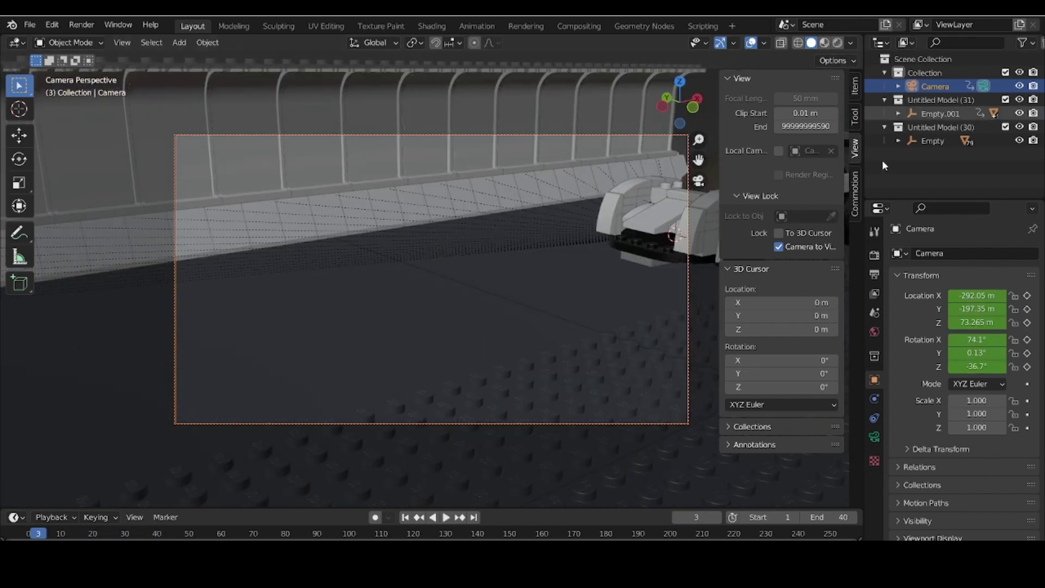
- Set the scene's render engine to Cycles
click(874, 257)
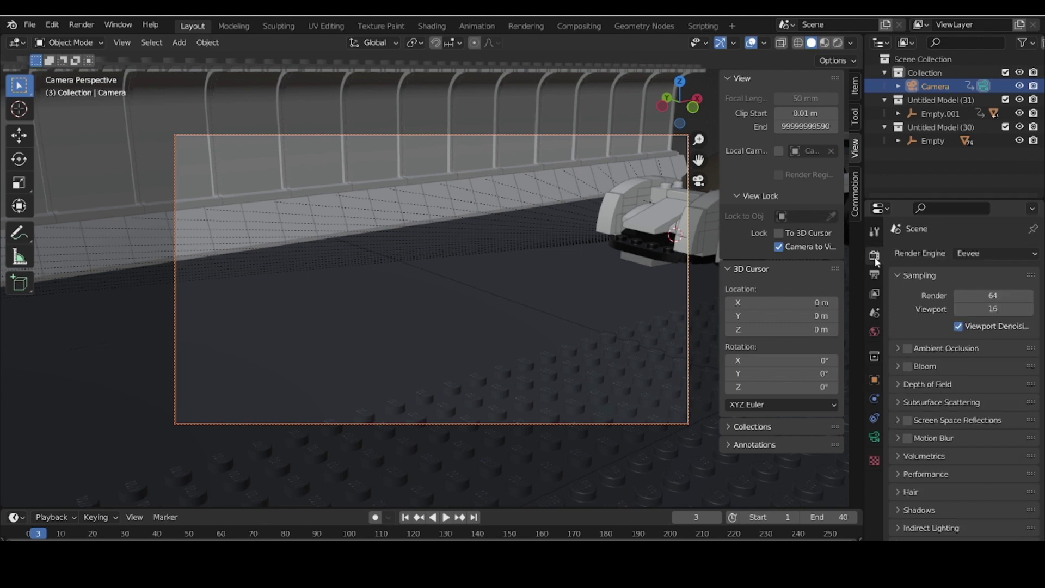
click(980, 254)
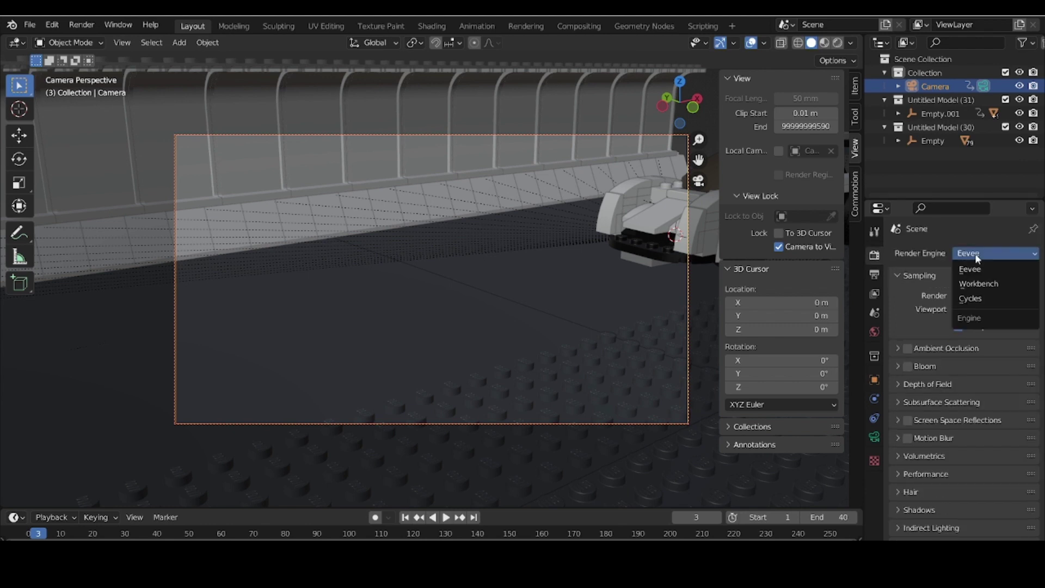
click(986, 299)
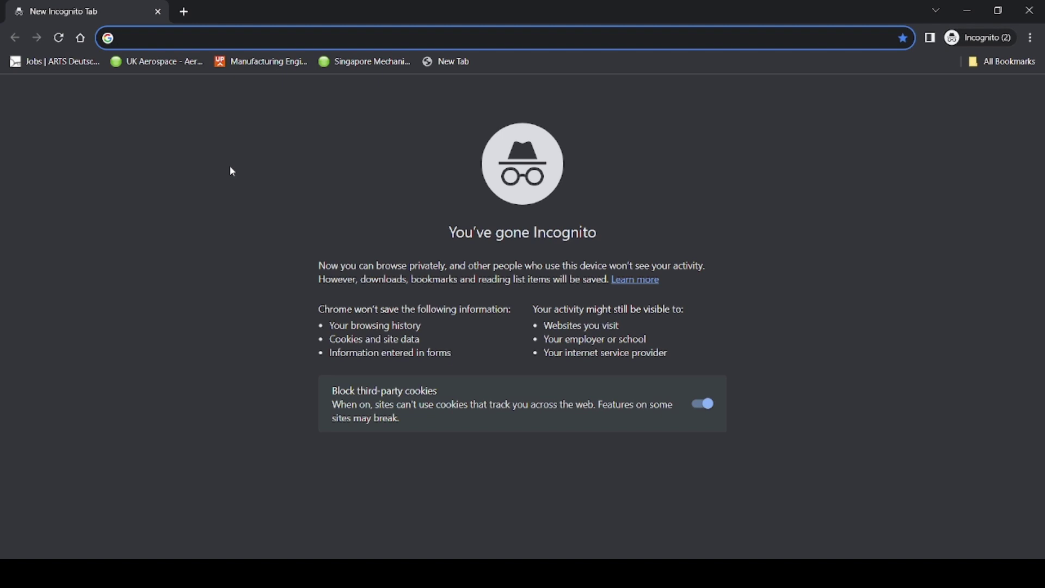
- In the web browser, search for "hdri haven" and open the HDRi Haven website in a new tab
text(hdri heav)
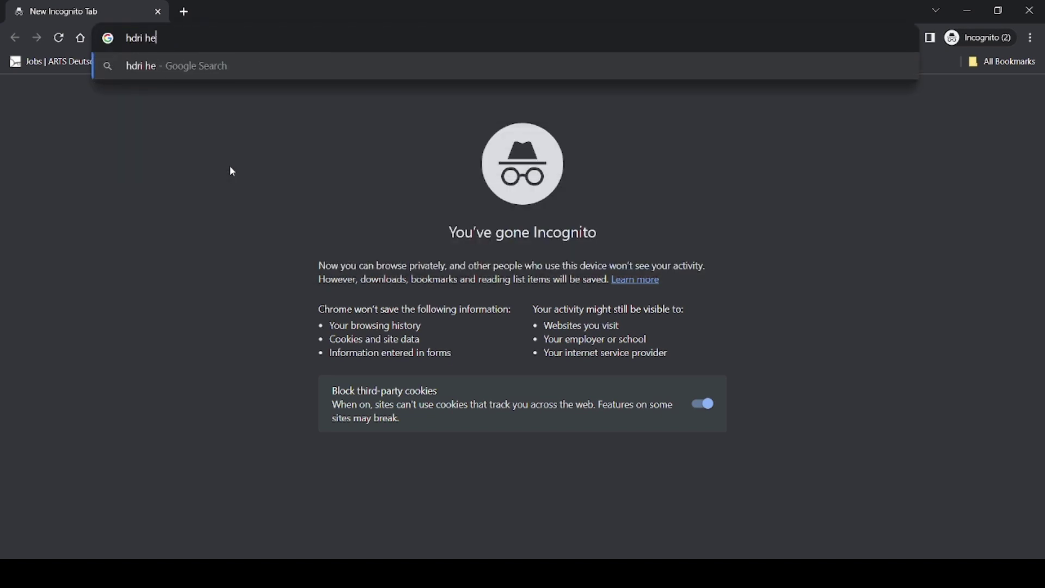
key(BackSpace)
key(BackSpace)
key(BackSpace)
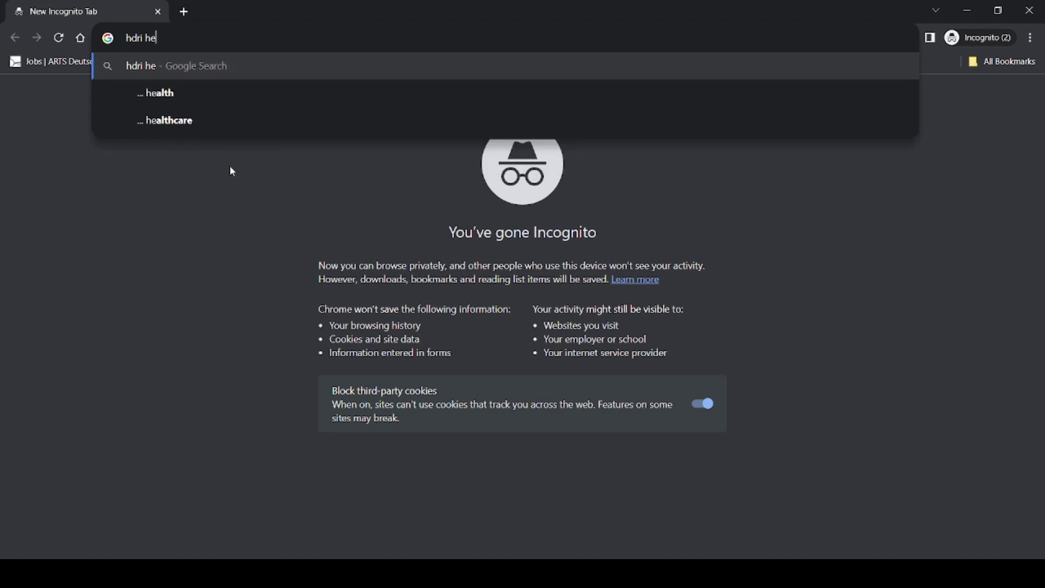
text(aven)
key(Return)
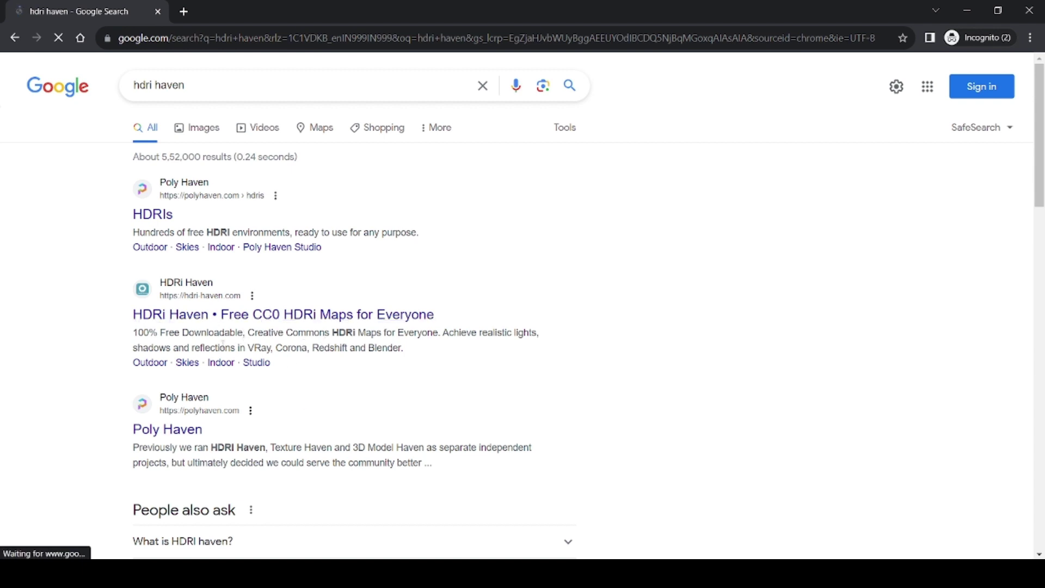
middle_click(198, 324)
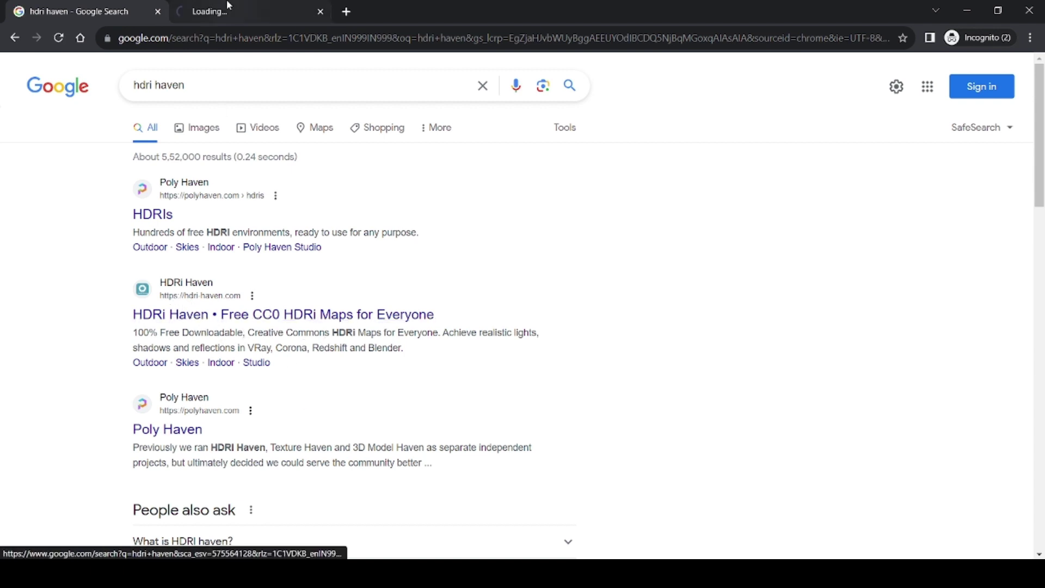
click(229, 10)
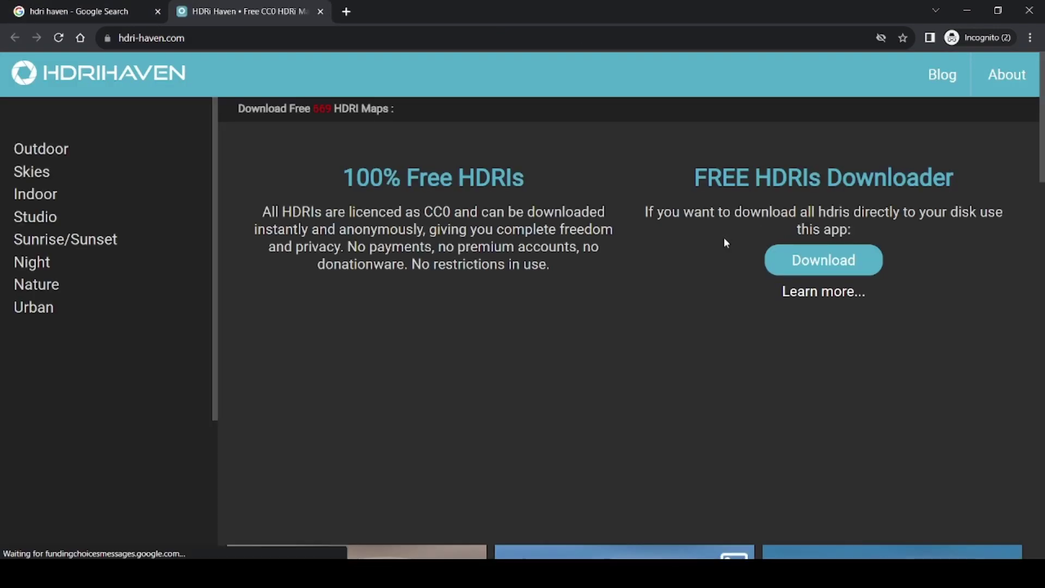
- Find the Black And White Photo Studio map in the Studio category and download its 8K HDRI
click(67, 217)
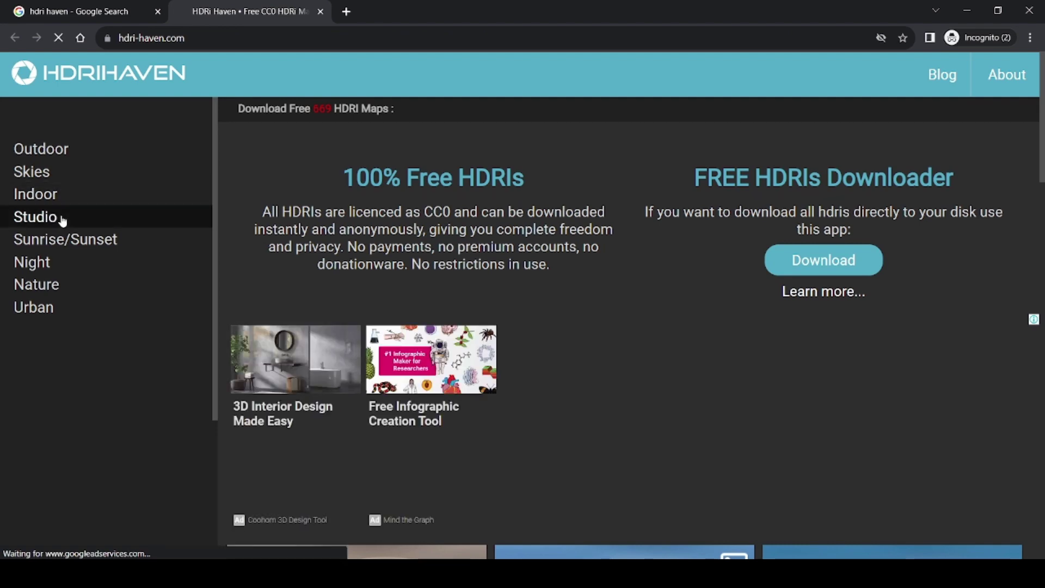
scroll(703, 394, down, 15)
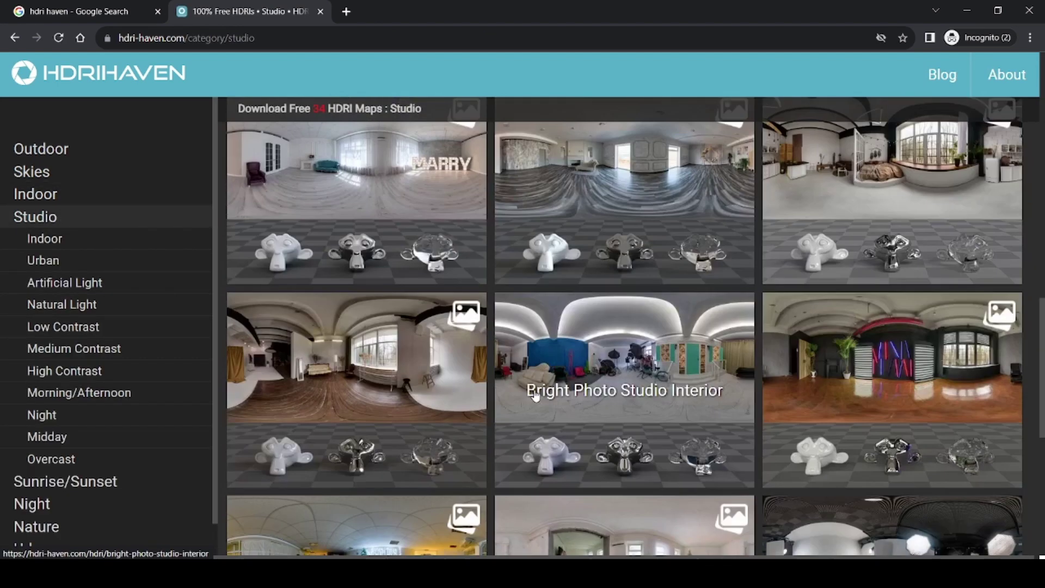
click(536, 396)
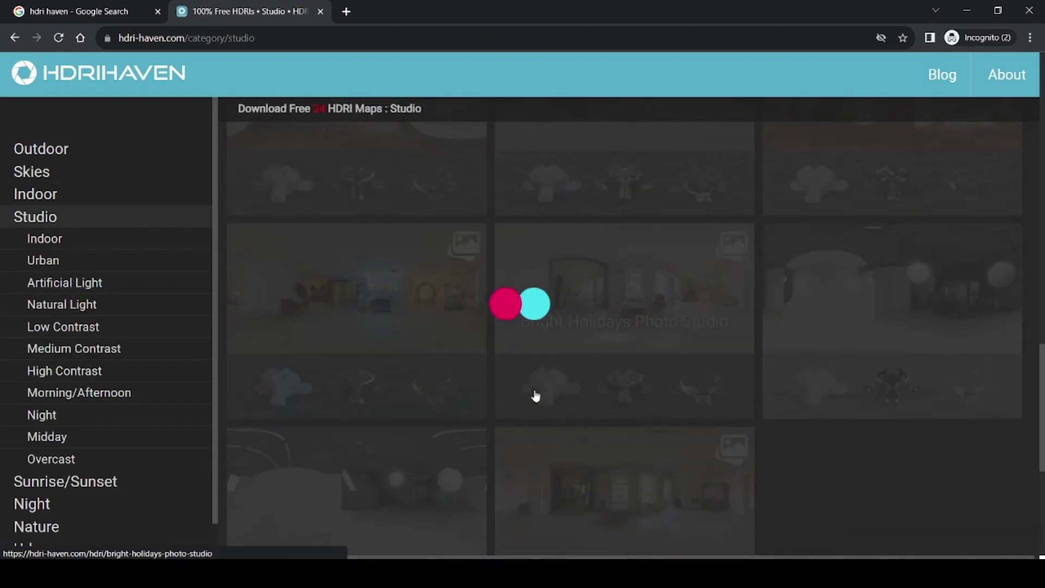
scroll(490, 334, down, 3)
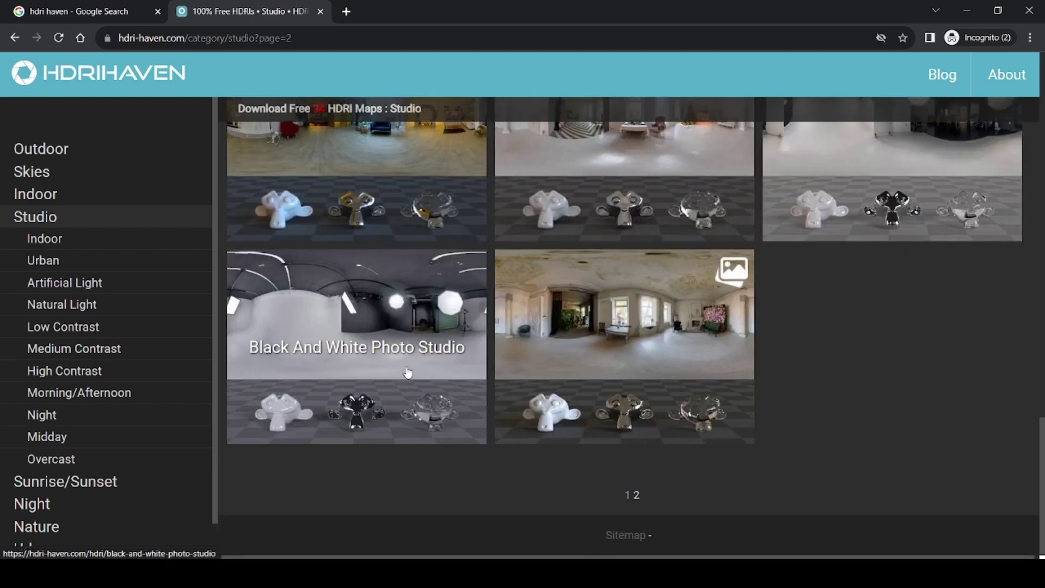
click(405, 338)
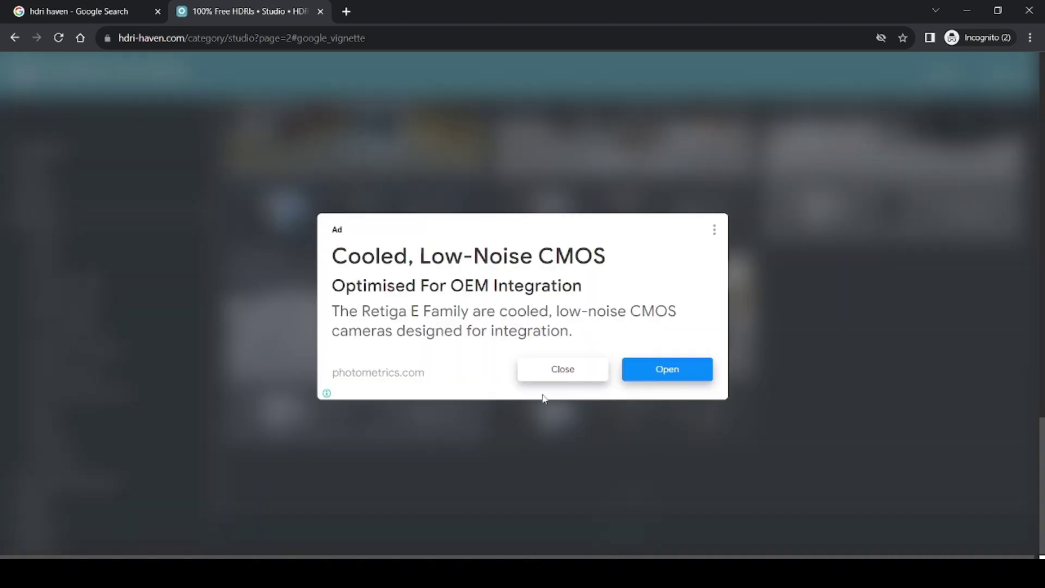
click(580, 370)
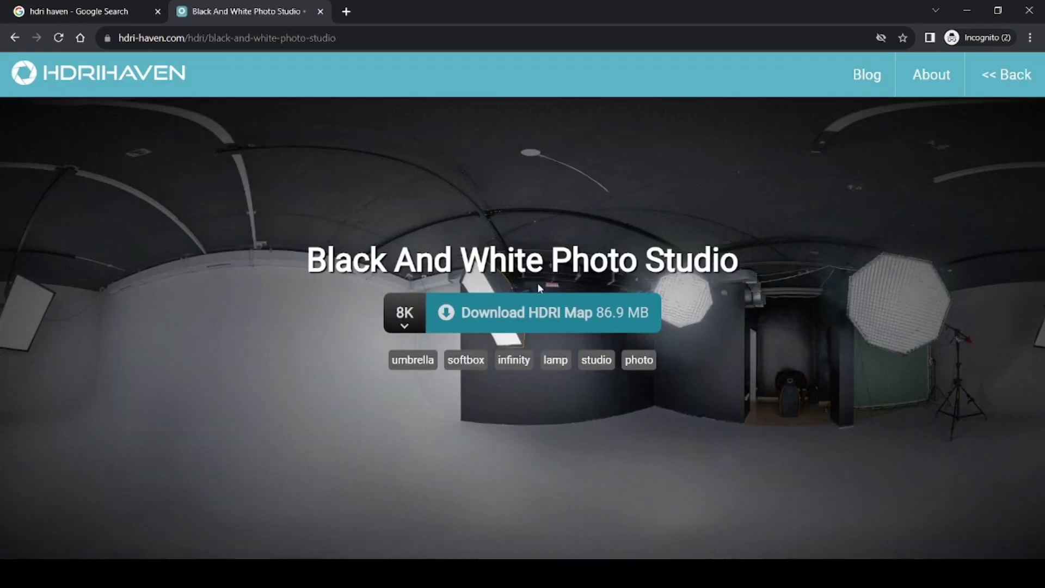
click(505, 322)
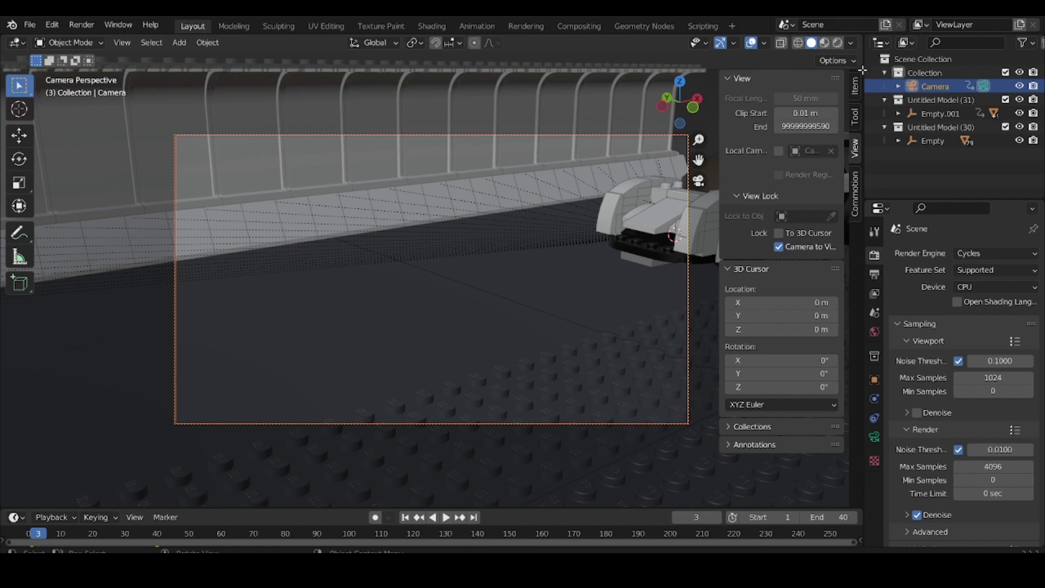
- Back in Blender, split the 3D viewport horizontally and make the upper area a Shader Editor showing the World nodes
drag(860, 116, 862, 154)
click(17, 42)
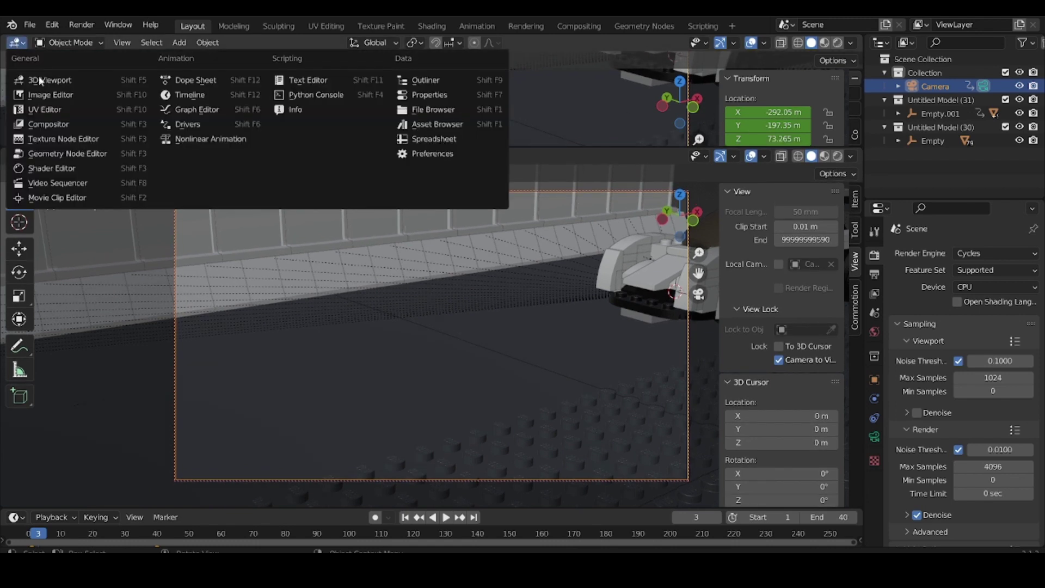
click(78, 169)
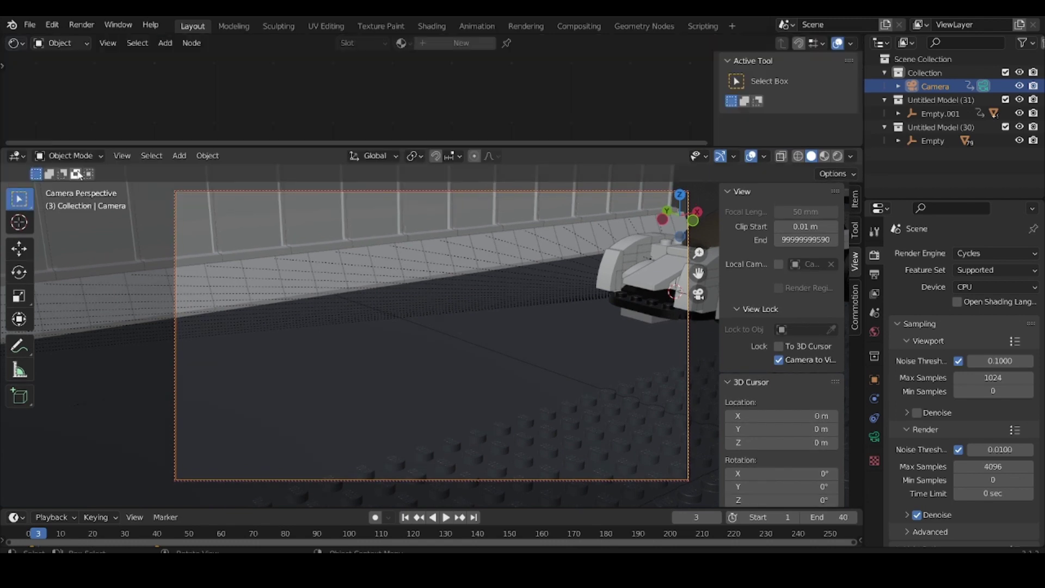
click(60, 45)
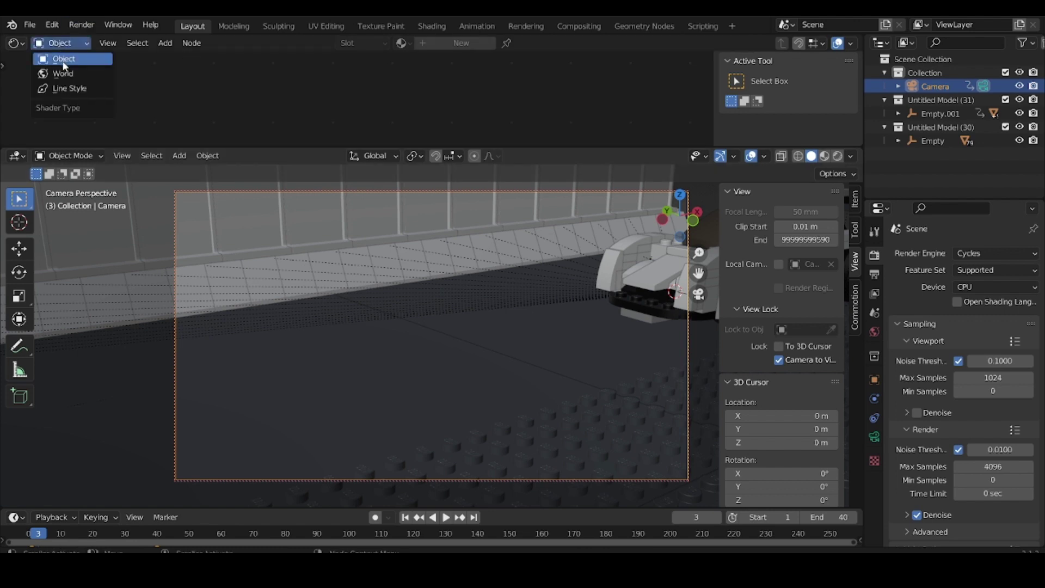
click(65, 74)
scroll(357, 103, up, 8)
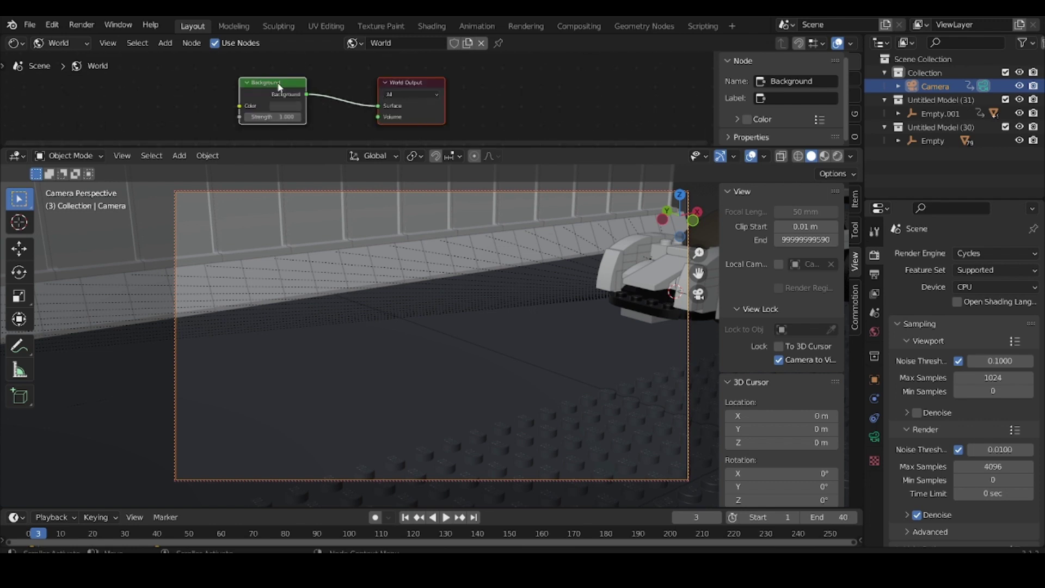
- Delete the World's Background node and add an Environment Texture node beside the World Output
click(259, 85)
key(x)
key(shift+a)
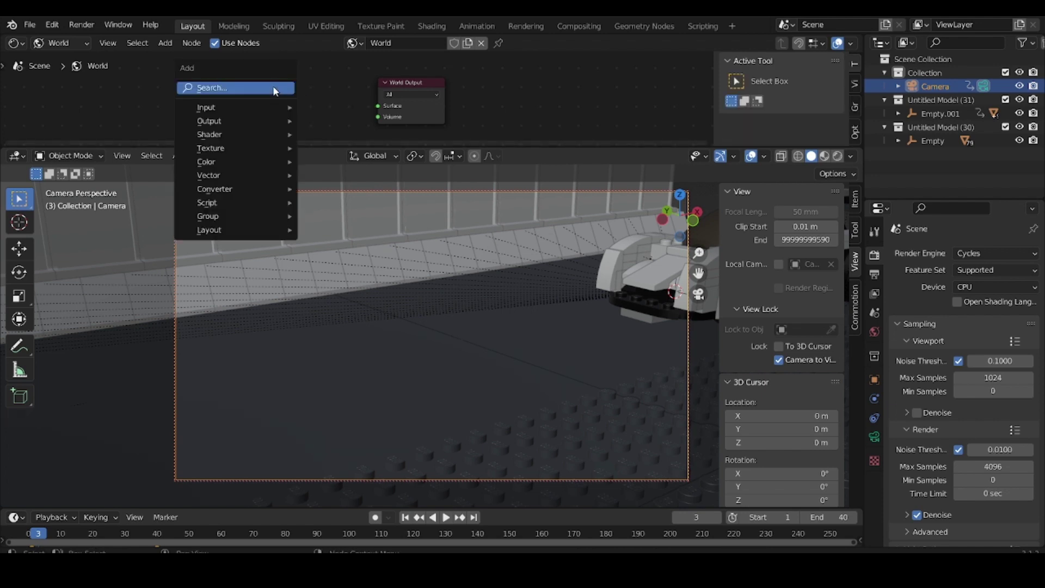
click(248, 90)
text(image)
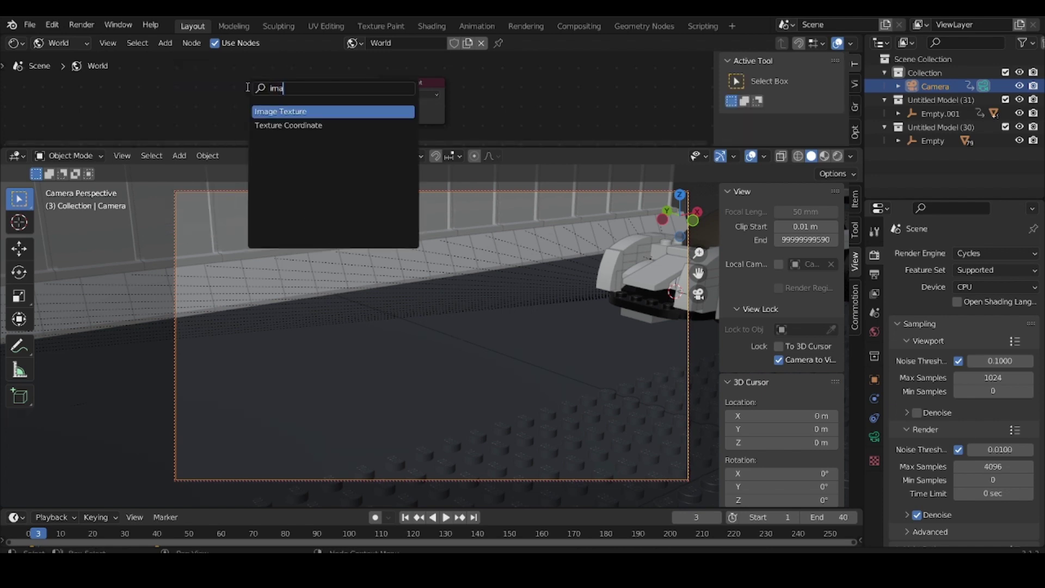
key(BackSpace)
key(BackSpace)
key(BackSpace)
key(BackSpace)
key(BackSpace)
text(envir)
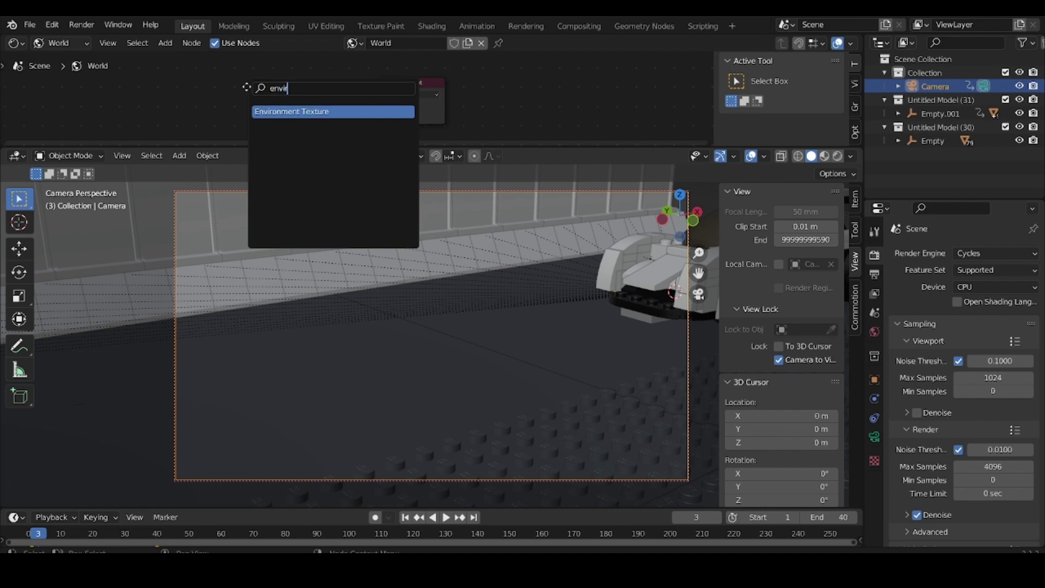
key(Return)
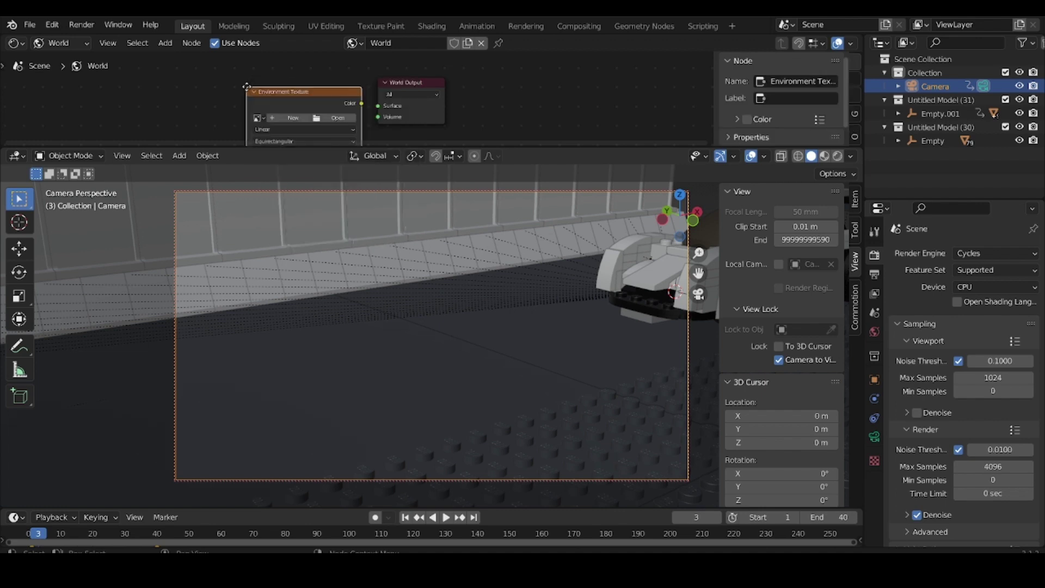
click(268, 85)
scroll(370, 103, up, 4)
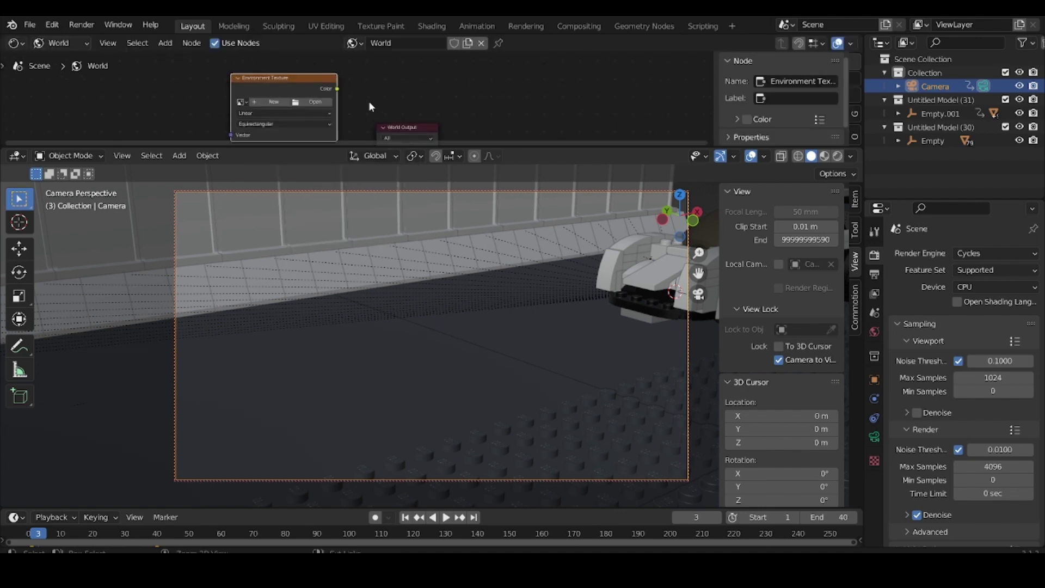
- Connect the Environment Texture's Color output to the World Output's Surface input
scroll(370, 103, down, 4)
ctrl+middle_drag(368, 102, 399, 60)
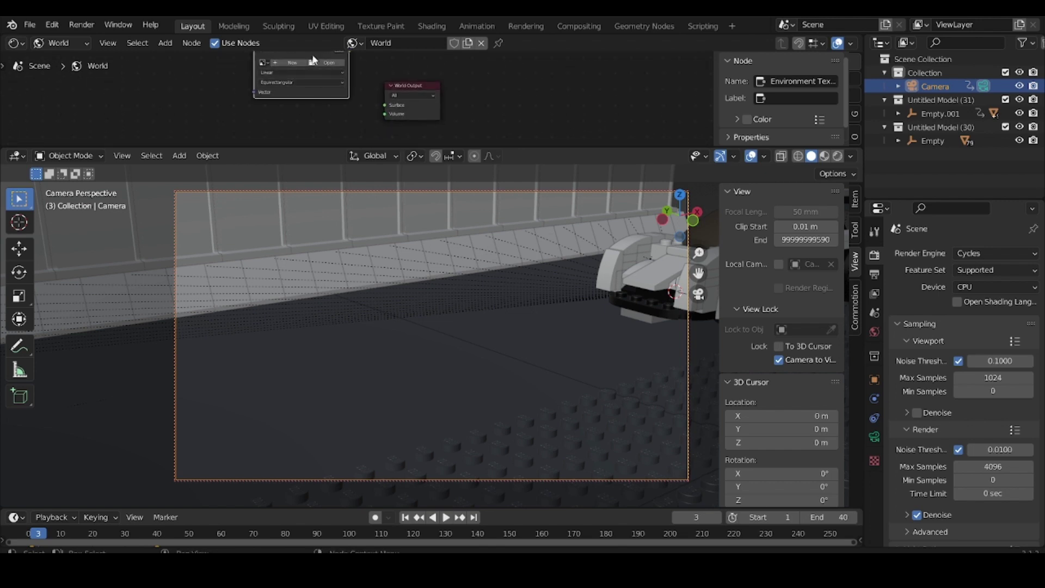
drag(312, 56, 385, 104)
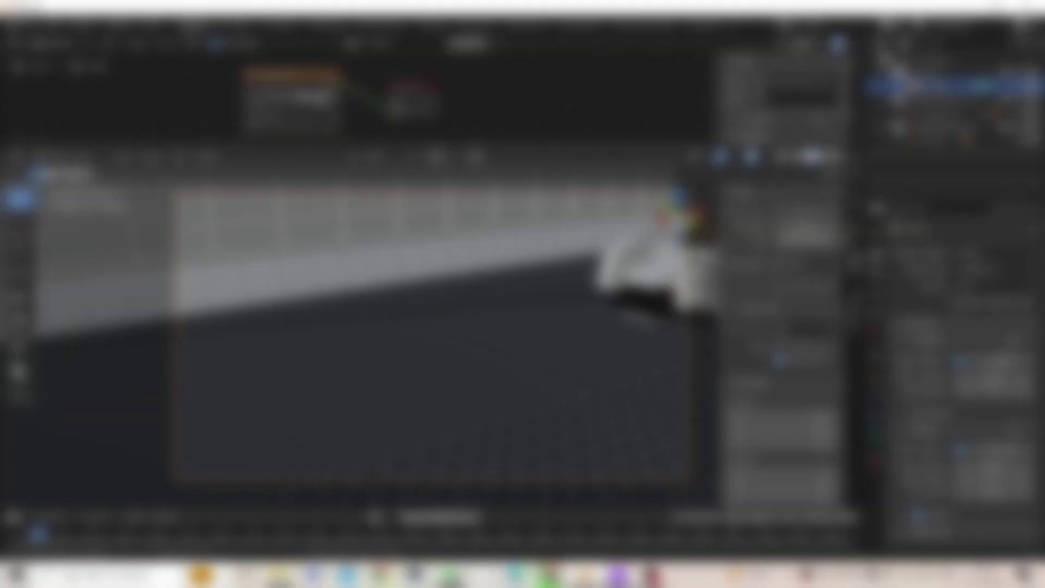
- Load the studio_small_05 8K HDR file from Downloads into the Environment Texture and preview the lighting in Rendered shading, returning to Solid
click(318, 99)
click(235, 236)
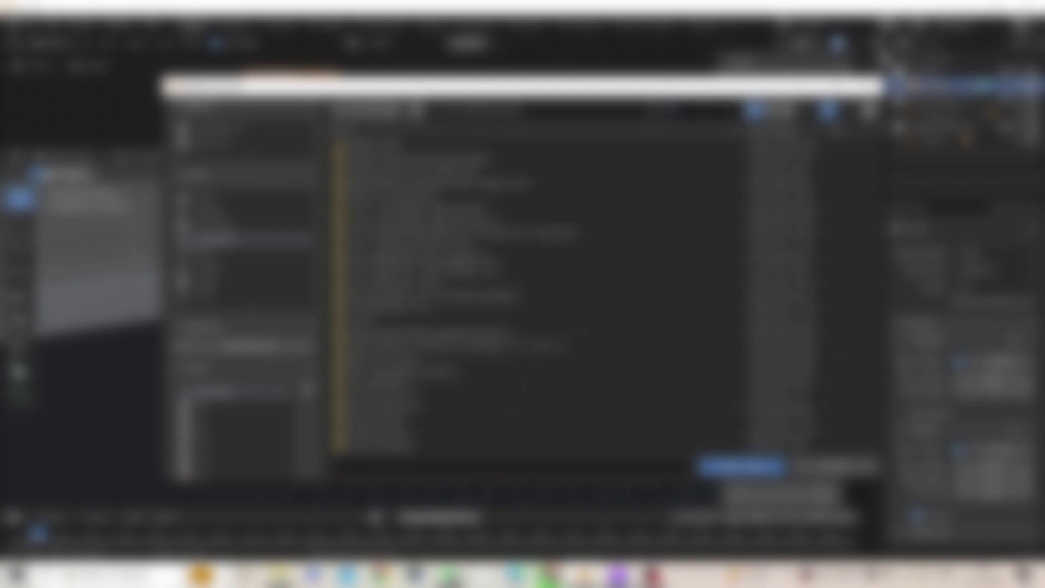
text(hdr)
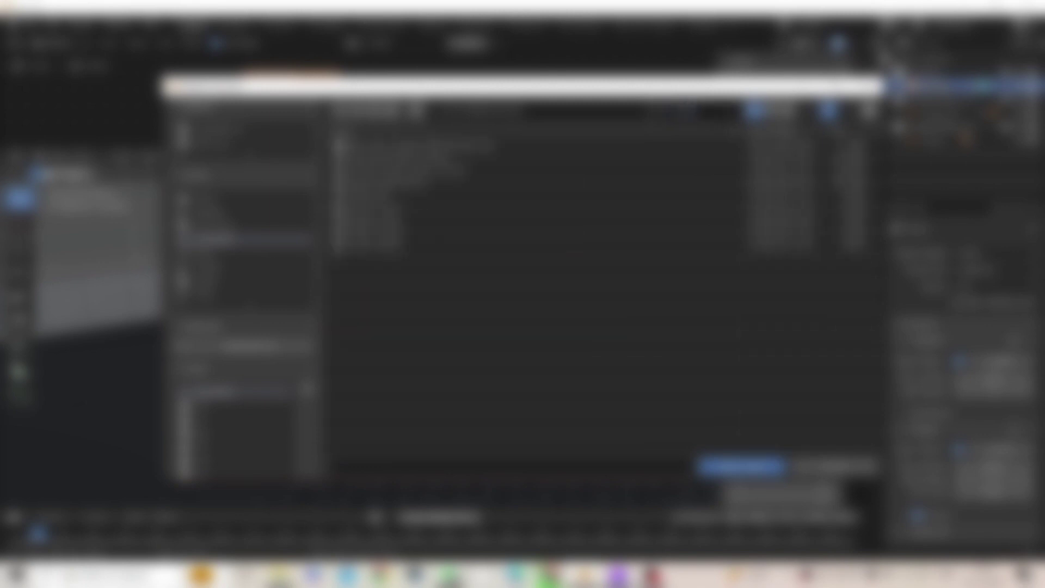
double_click(404, 184)
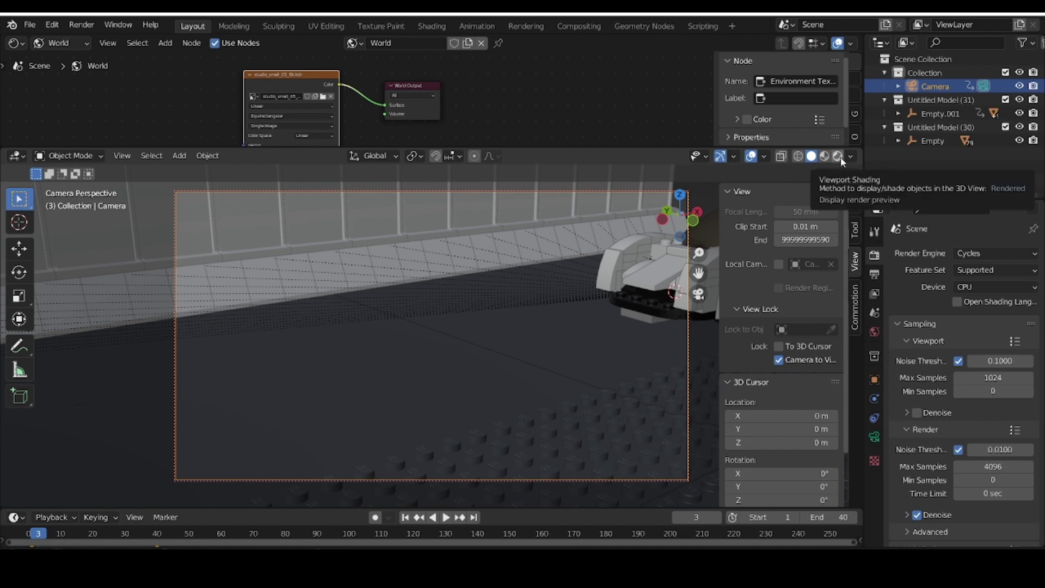
click(840, 157)
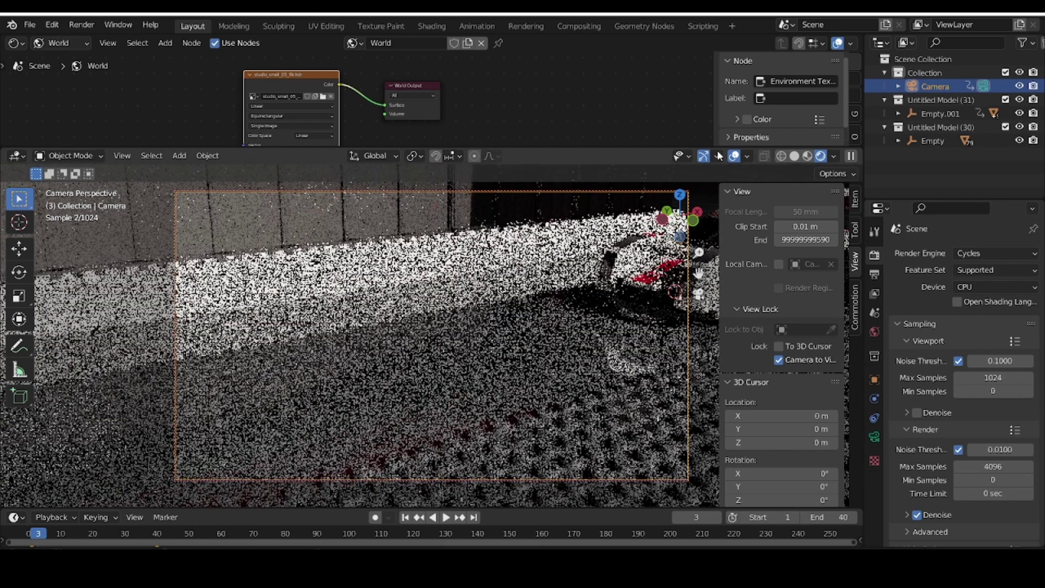
click(796, 157)
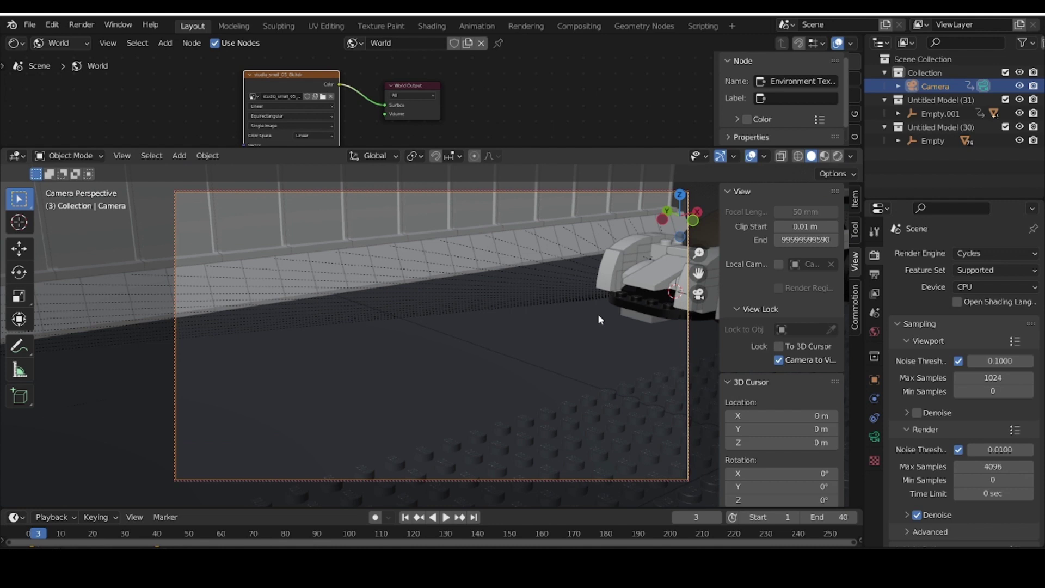
- Check the output settings for resolution, frame range and image file format
click(874, 280)
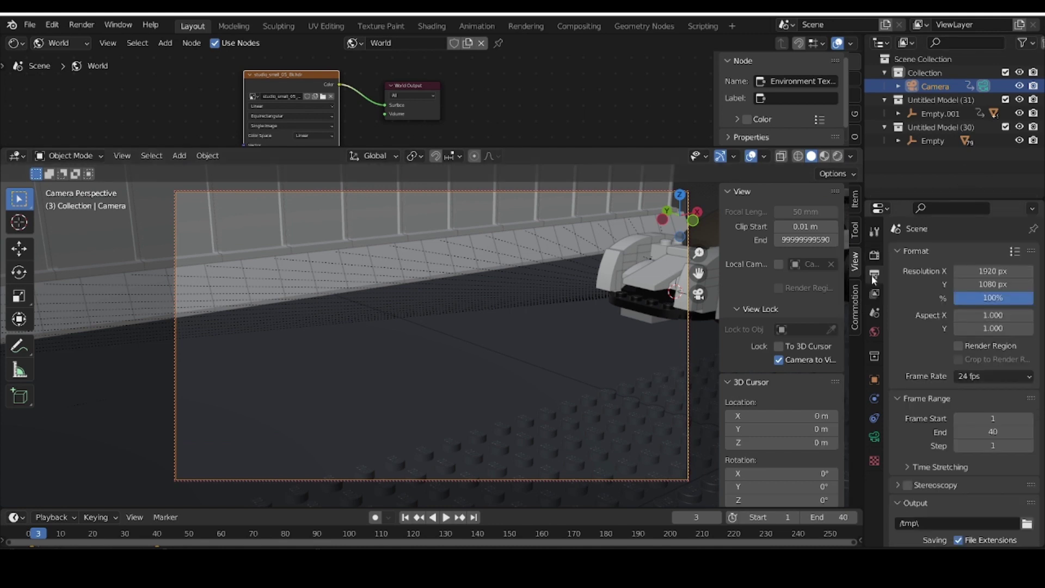
scroll(964, 458, down, 5)
scroll(963, 459, down, 2)
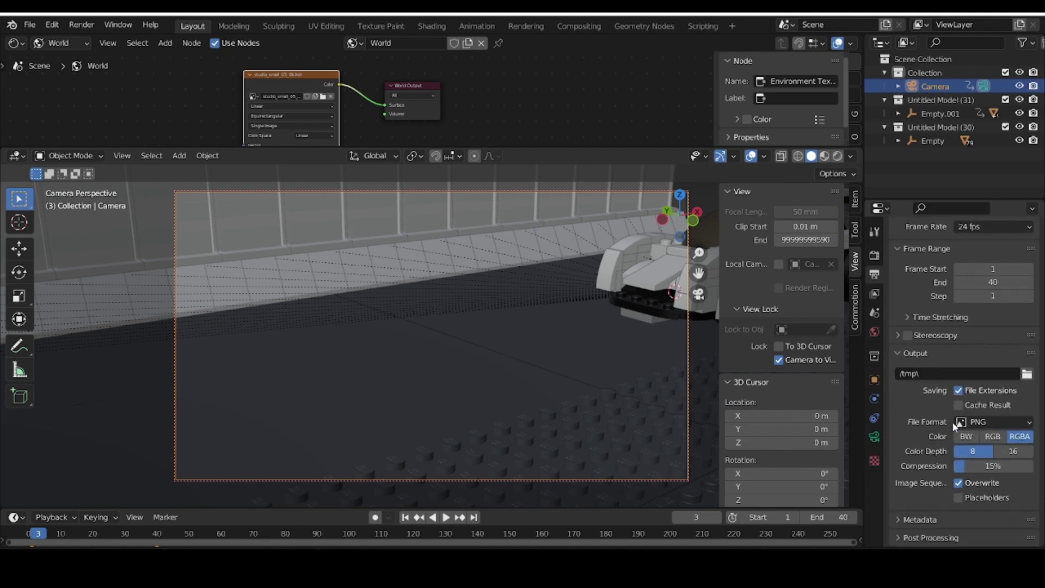
click(990, 424)
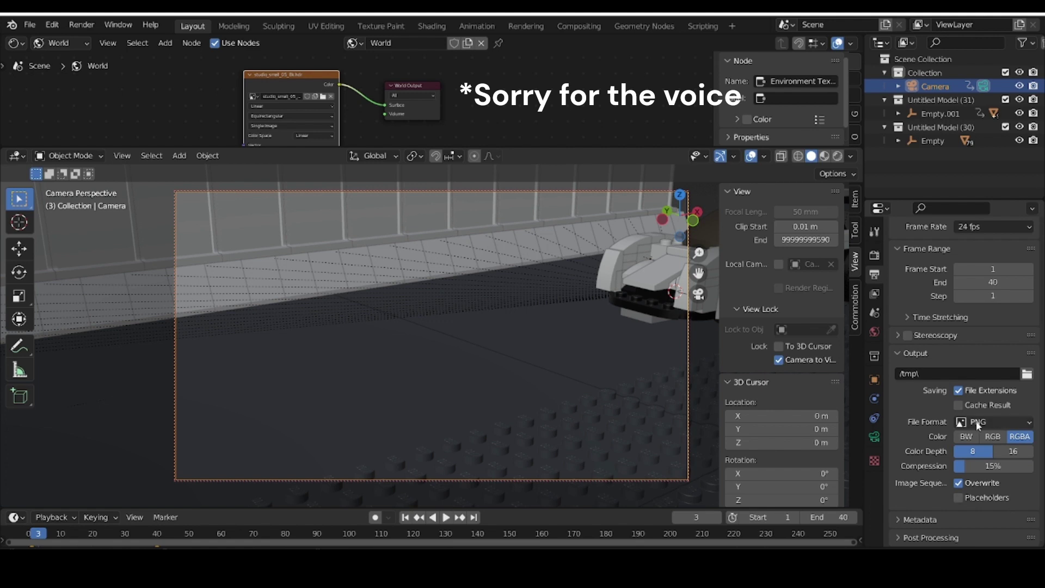
scroll(976, 420, up, 5)
scroll(976, 420, up, 2)
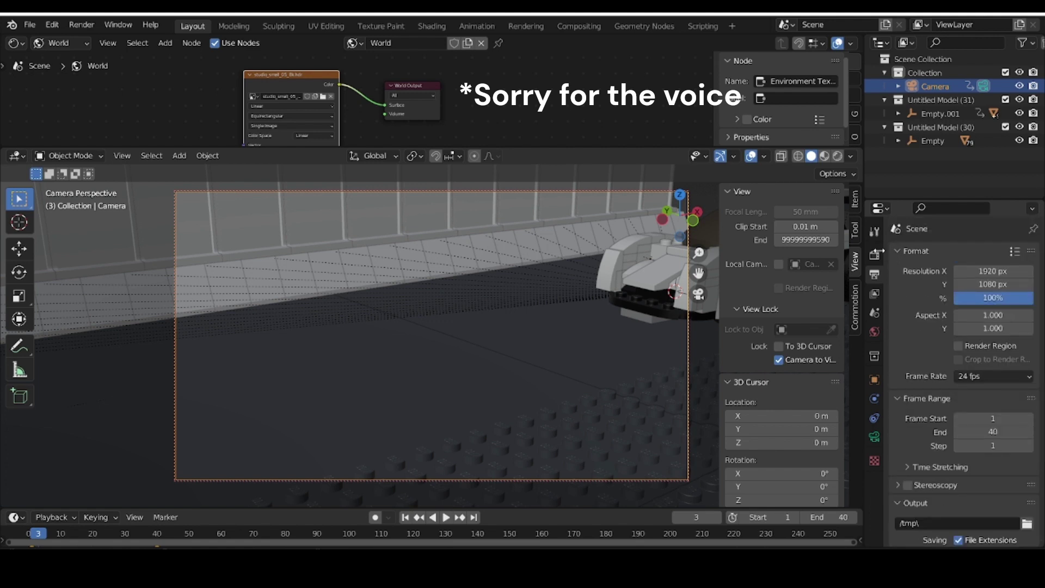
- Set the Cycles final render's maximum samples to 10
click(873, 254)
scroll(986, 395, down, 1)
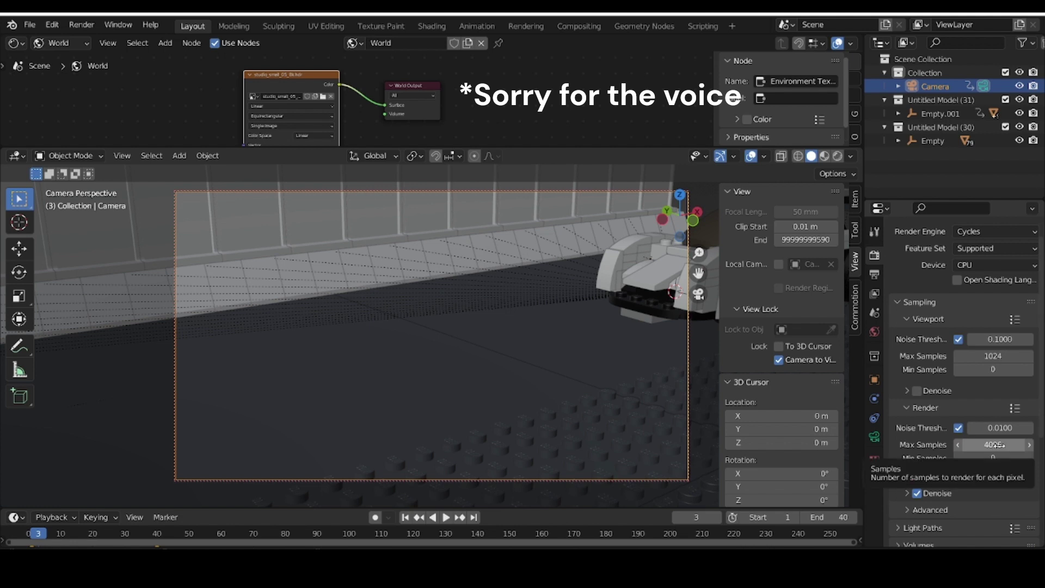
click(997, 445)
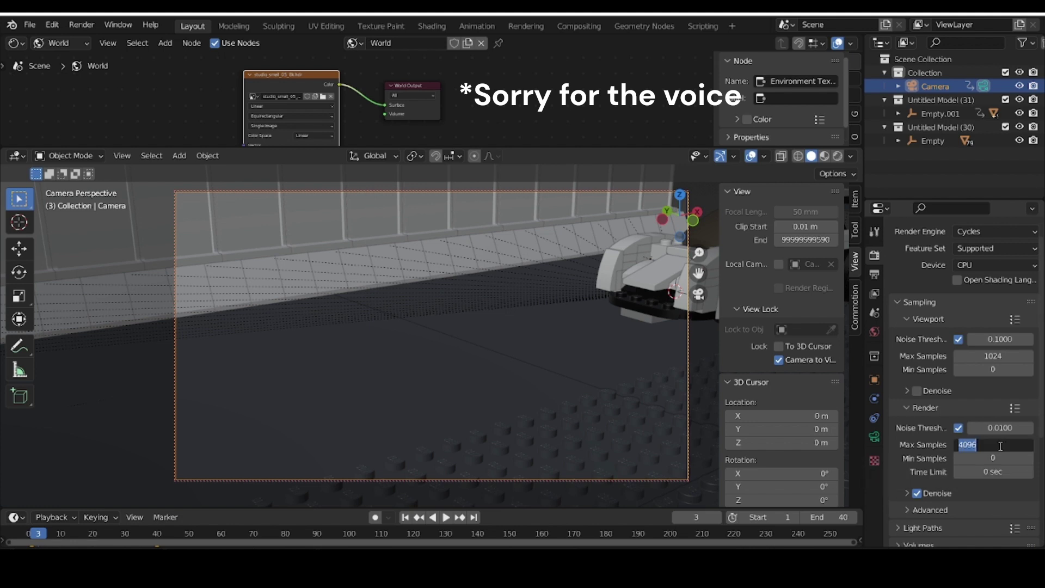
text(10)
key(Return)
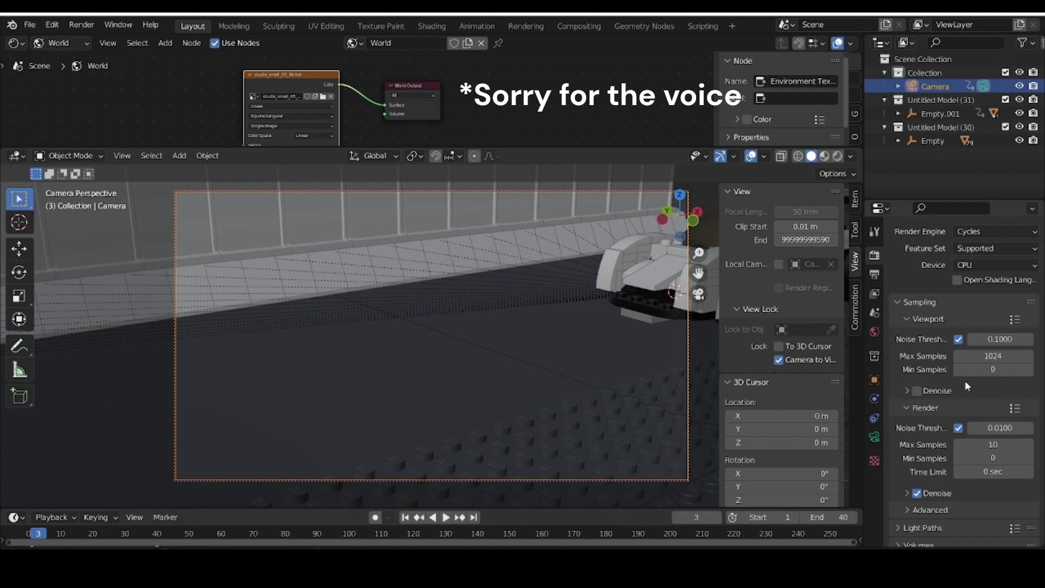
- Set the render output path to the recent s18 folder and start rendering the animation
click(875, 274)
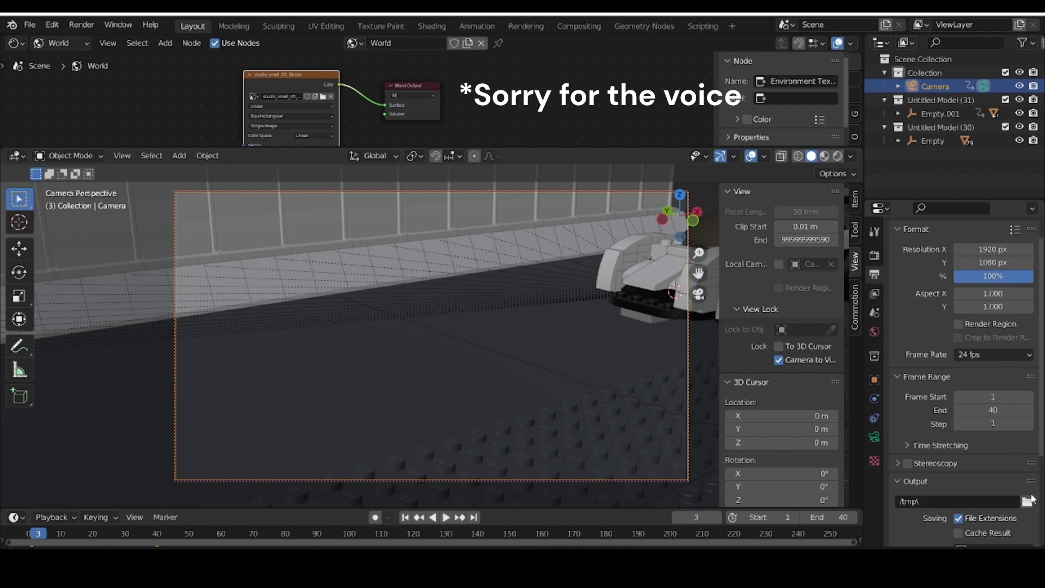
click(1029, 501)
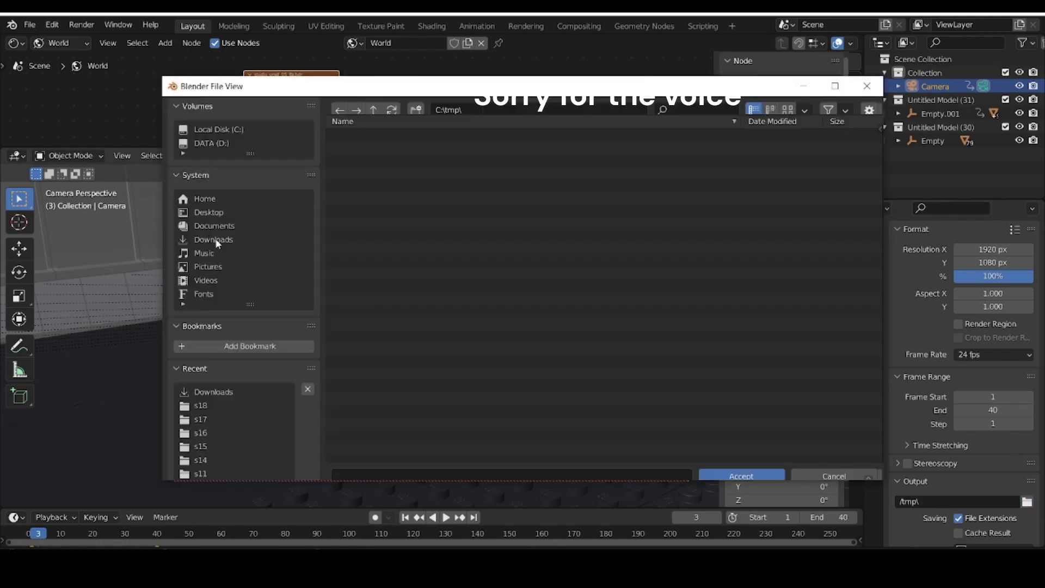
scroll(224, 399, down, 2)
click(206, 362)
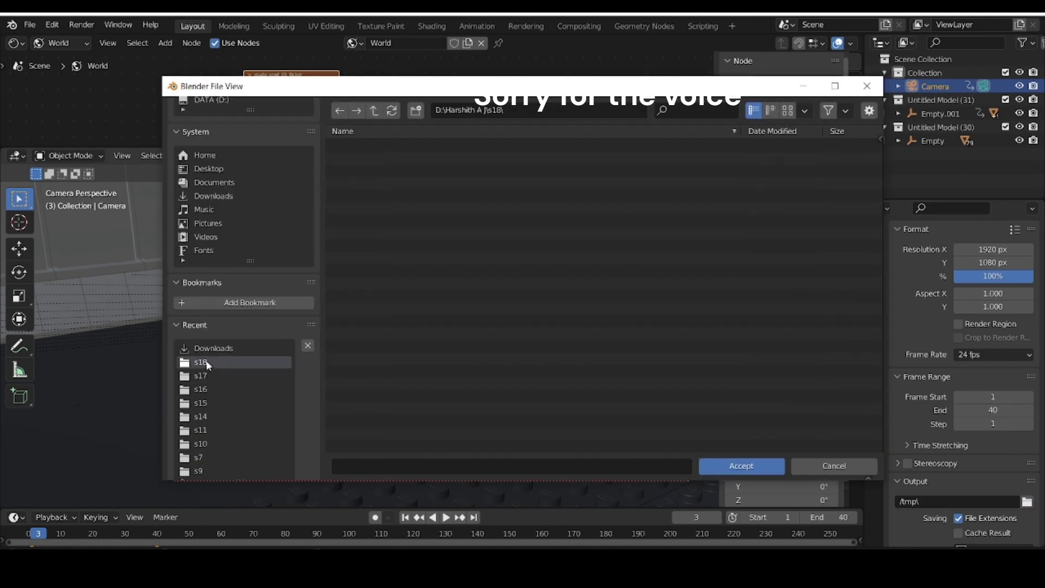
click(760, 464)
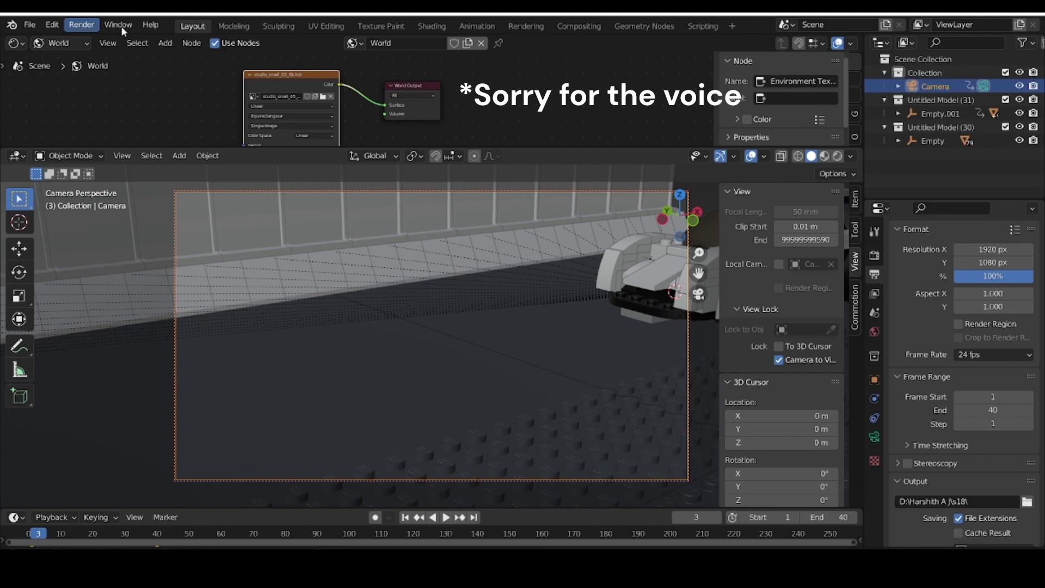
click(82, 25)
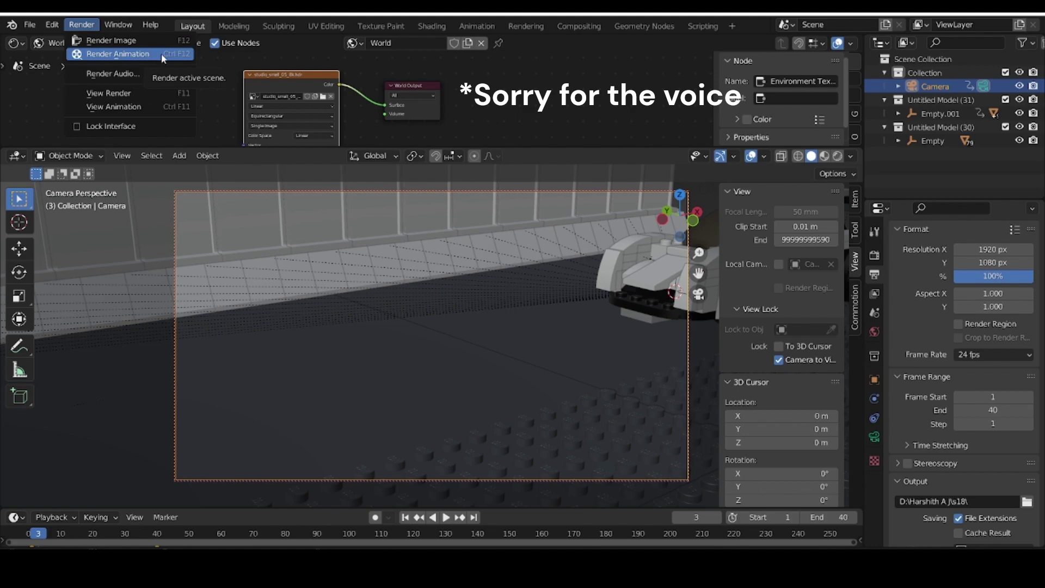
click(162, 53)
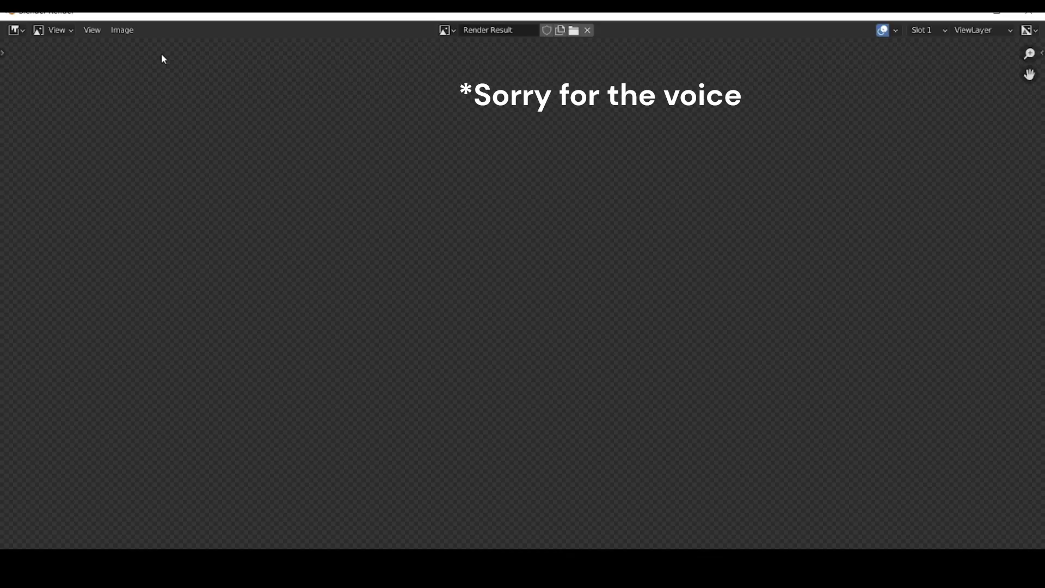